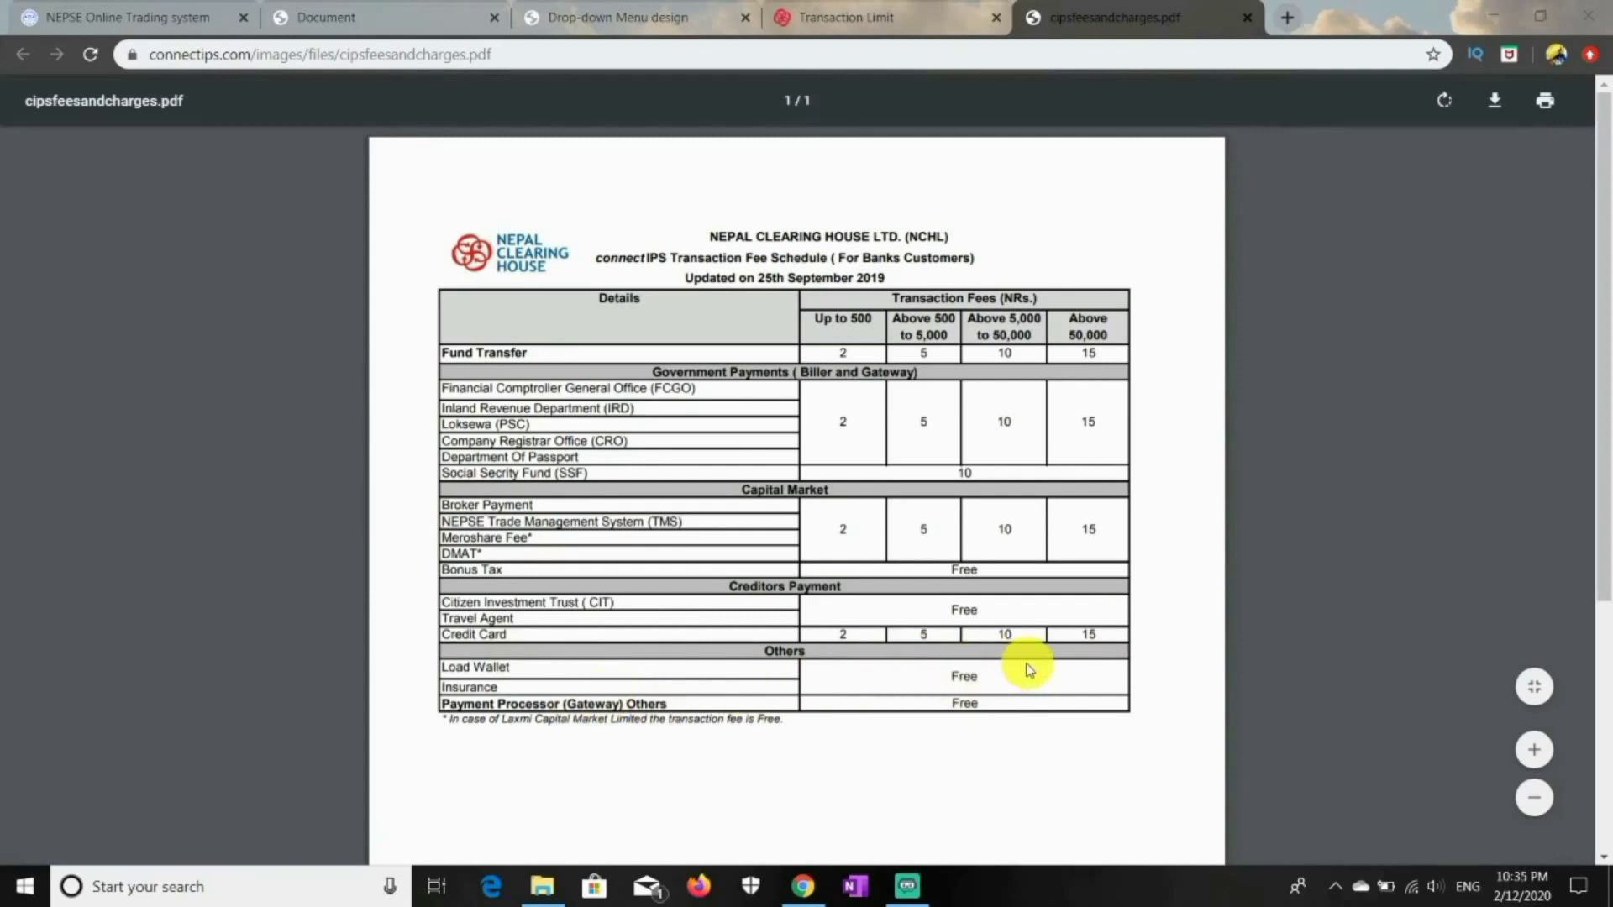
- Close the fee schedule PDF and go to the connectIPS FAQs page
{"action": "left_click", "coordinate": [1241, 23]}
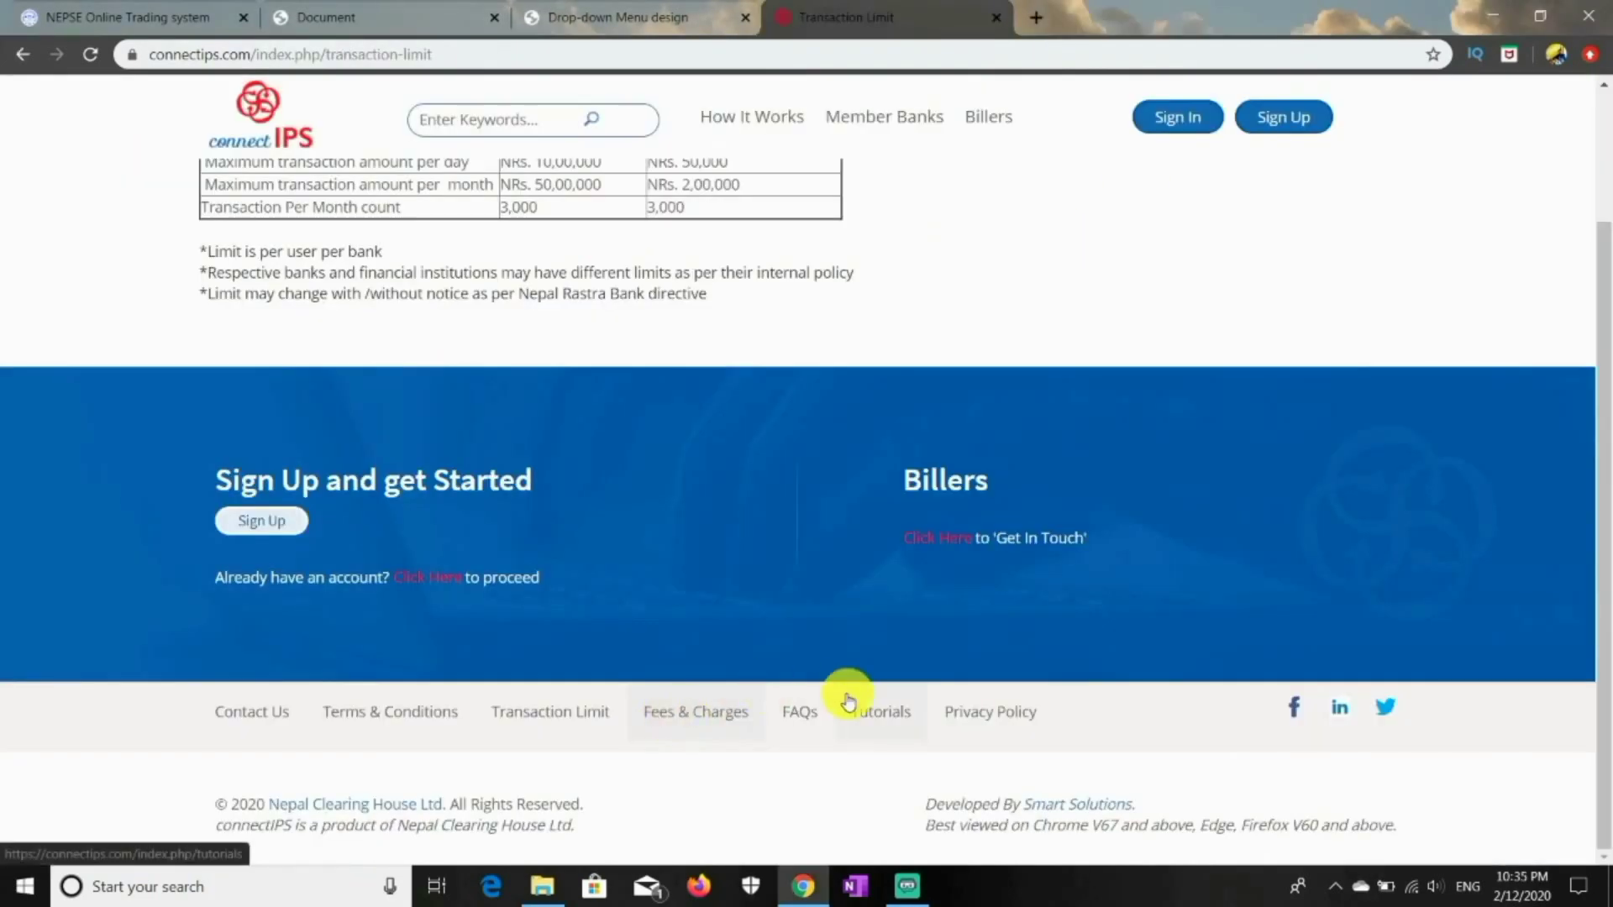
{"action": "left_click", "coordinate": [799, 711]}
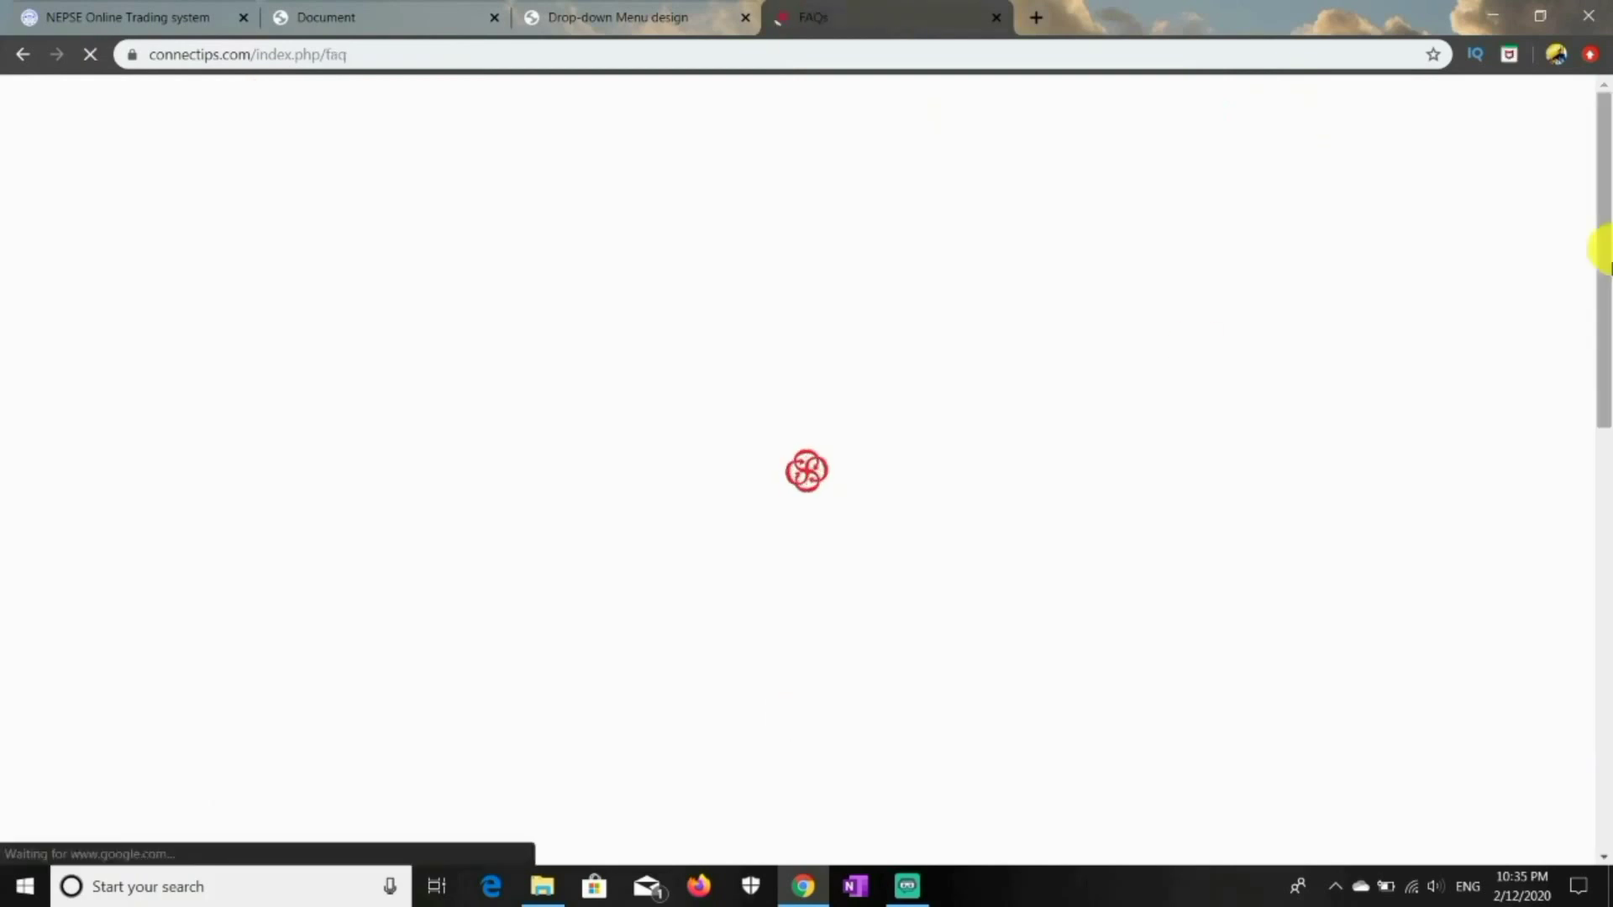
{"action": "left_click_drag", "start_coordinate": [1605, 199], "coordinate": [1278, 119]}
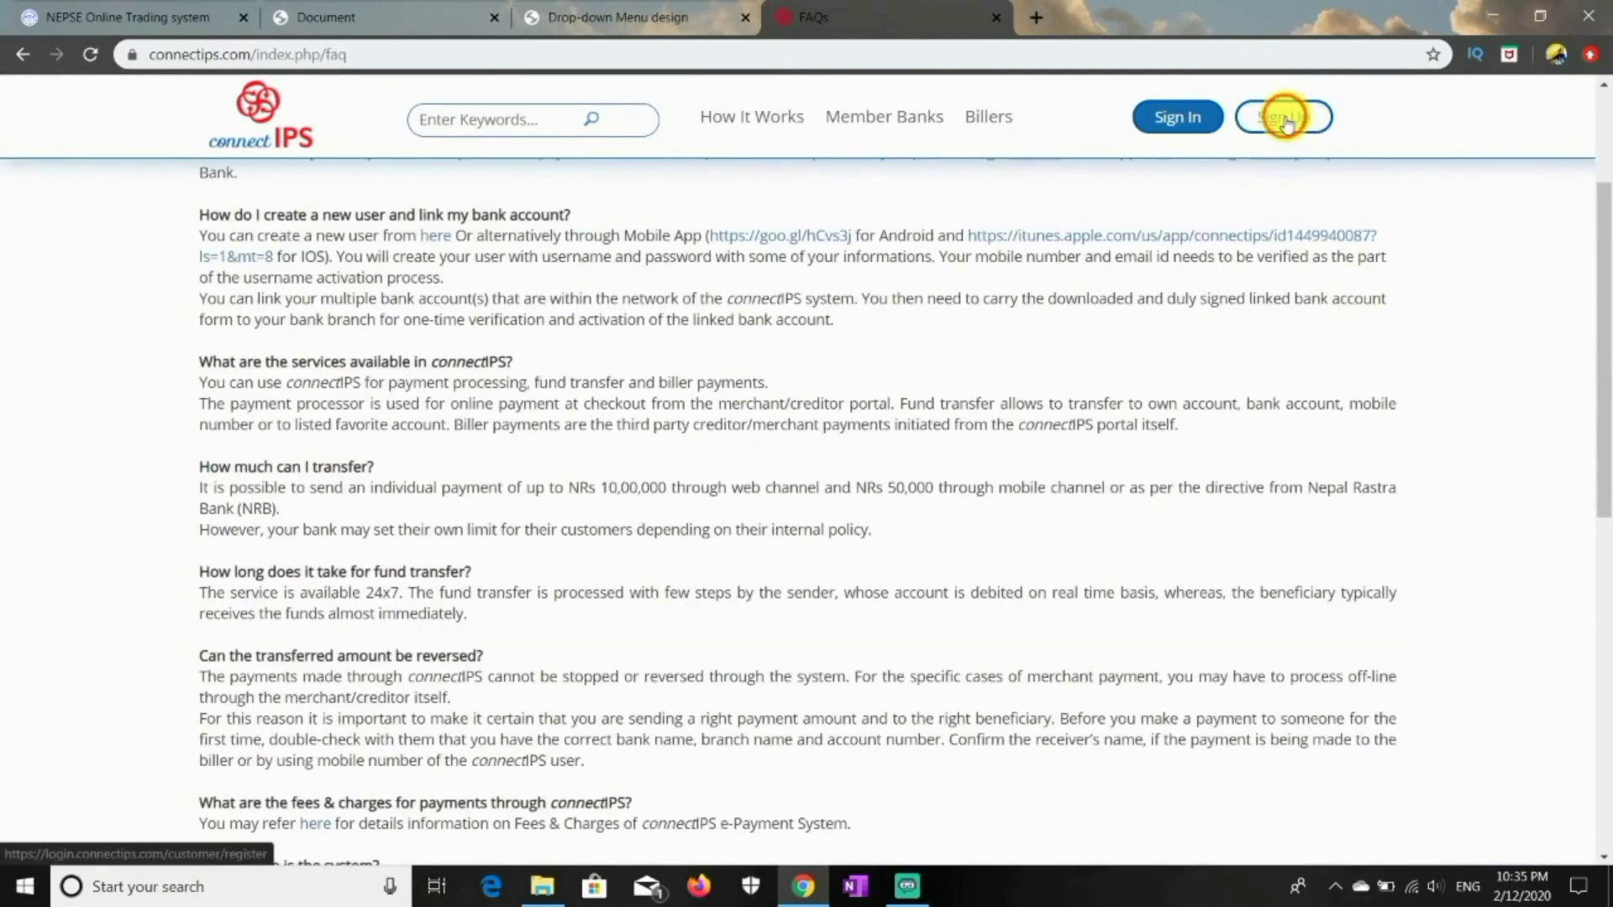
- Start connectIPS sign-up and open the Create User form from the login page
{"action": "left_click", "coordinate": [1285, 121]}
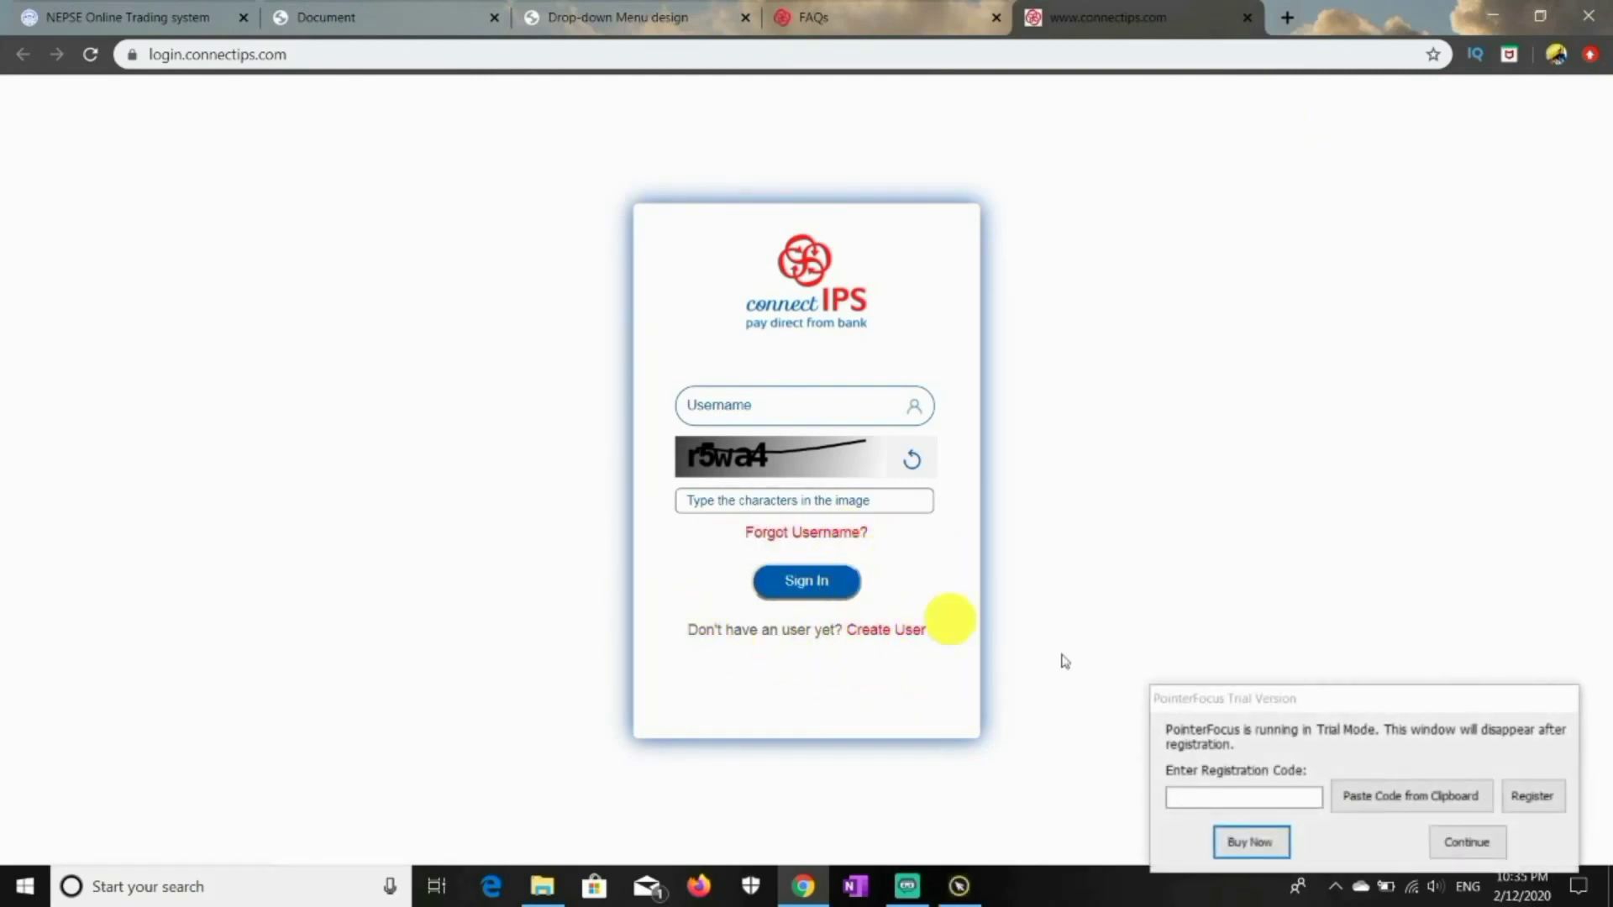
{"action": "left_click", "coordinate": [1463, 847]}
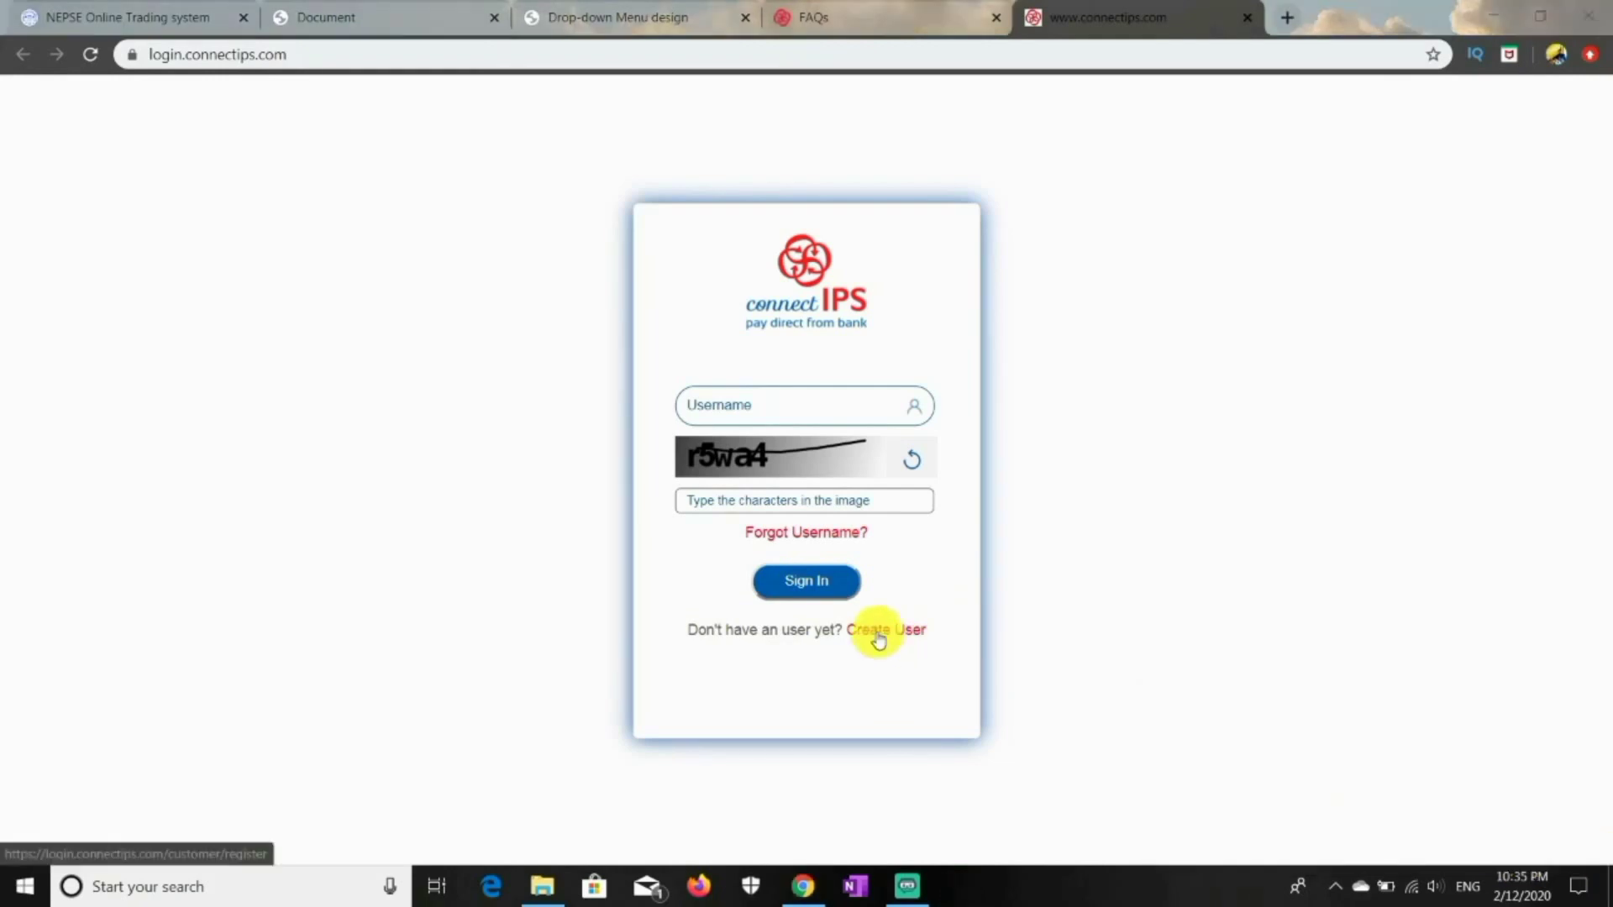
{"action": "left_click", "coordinate": [876, 634]}
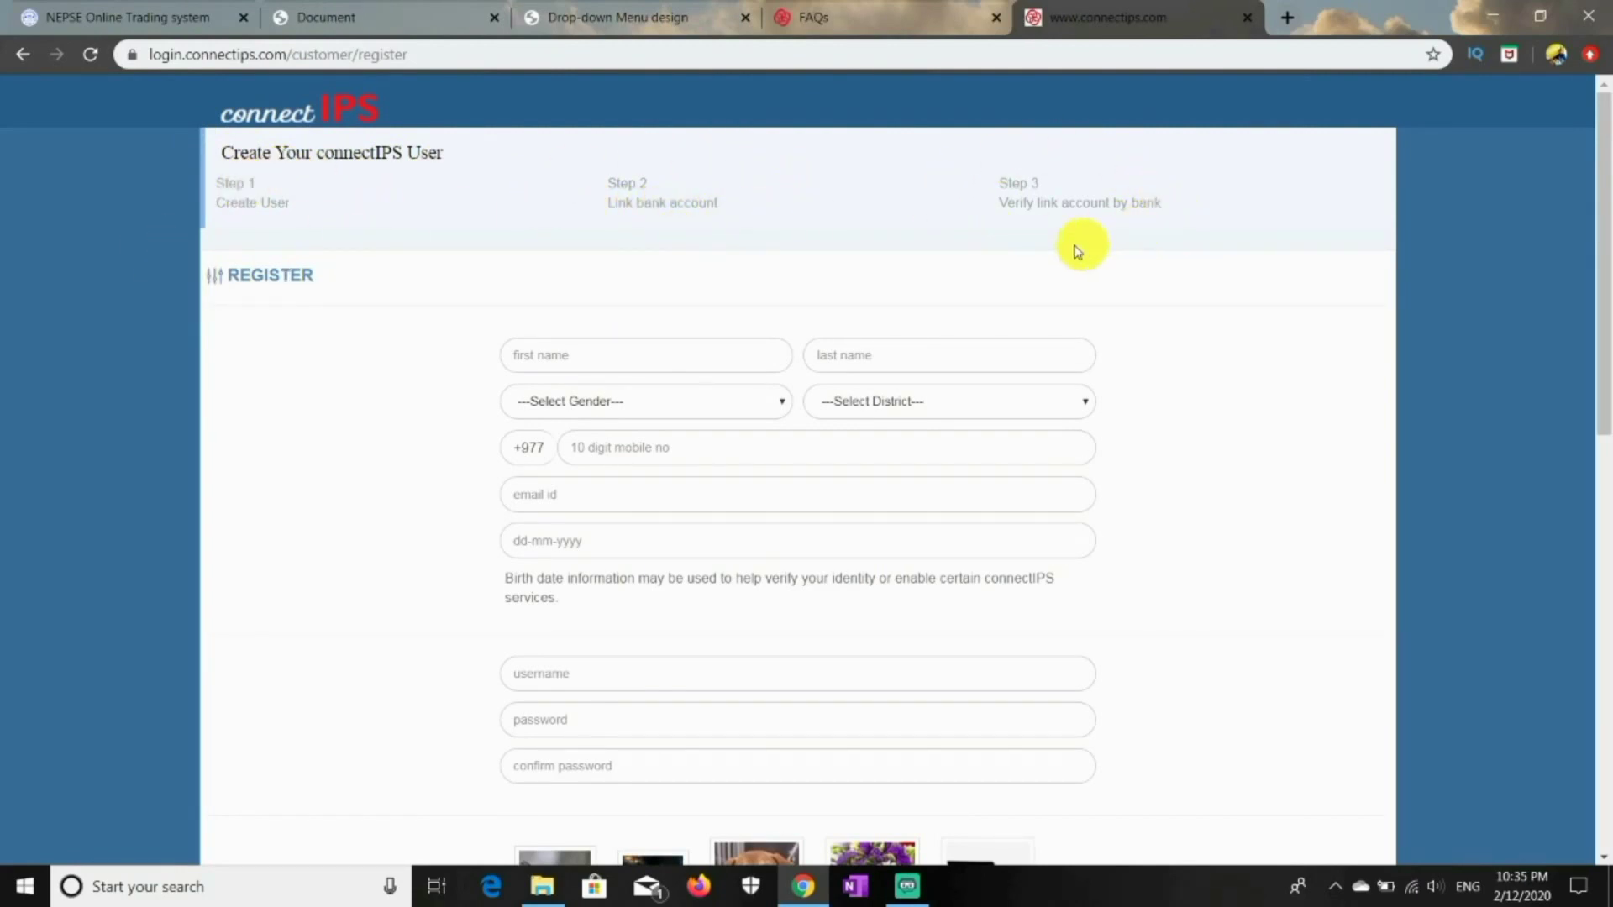
- Enter the user's first and last name, gender MALE and district ACHHAM
{"action": "left_click", "coordinate": [562, 355]}
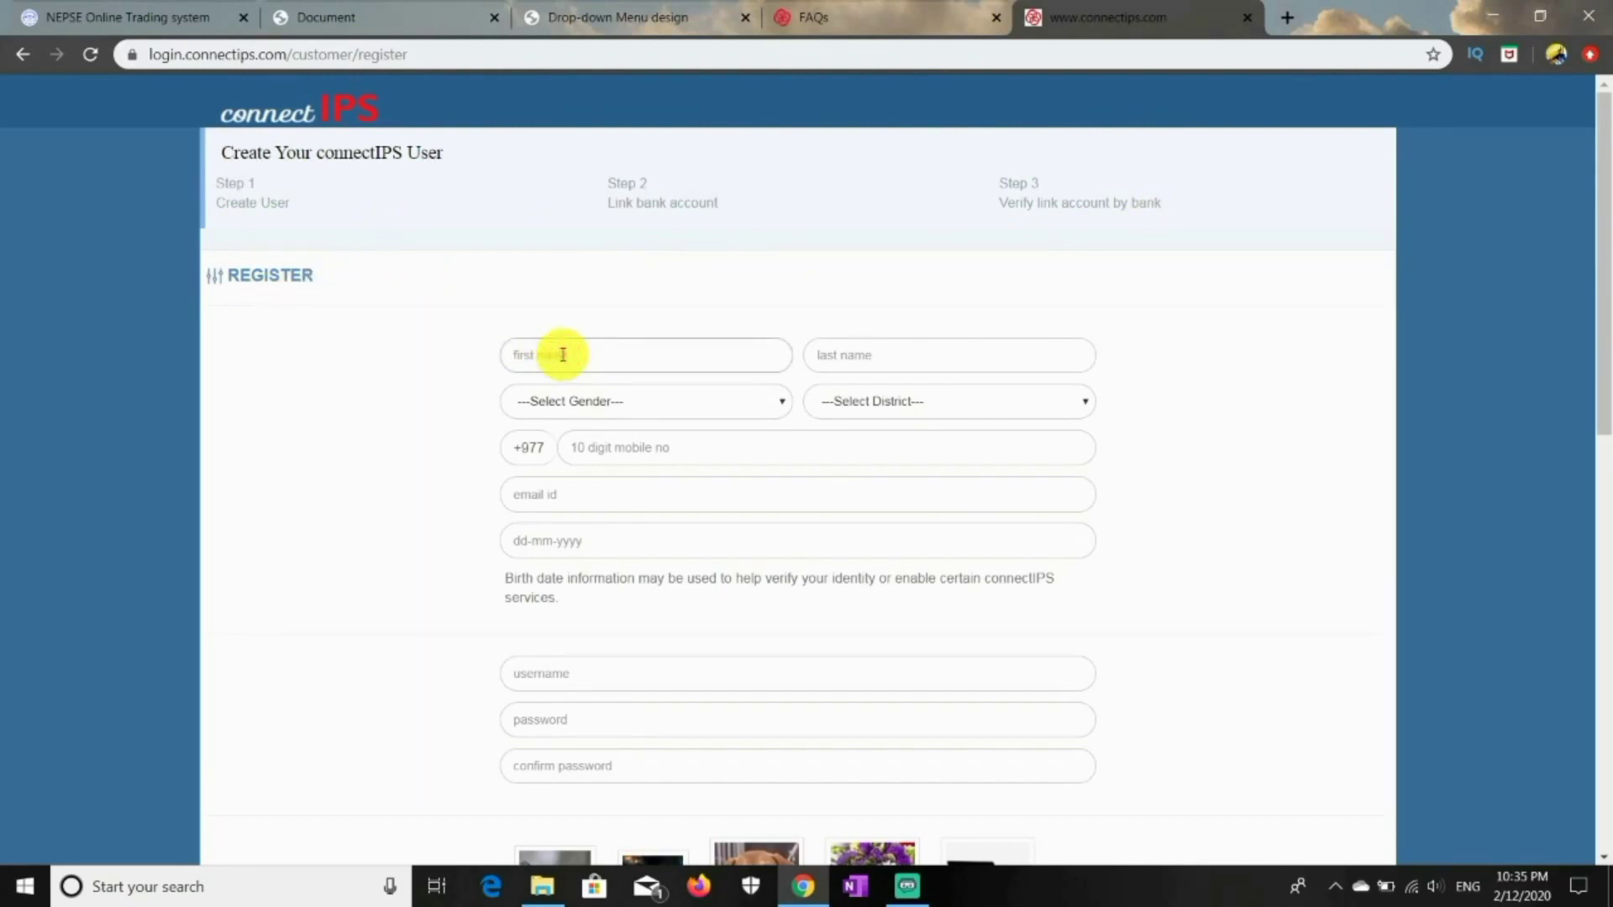
{"action": "type", "text": "Acco"}
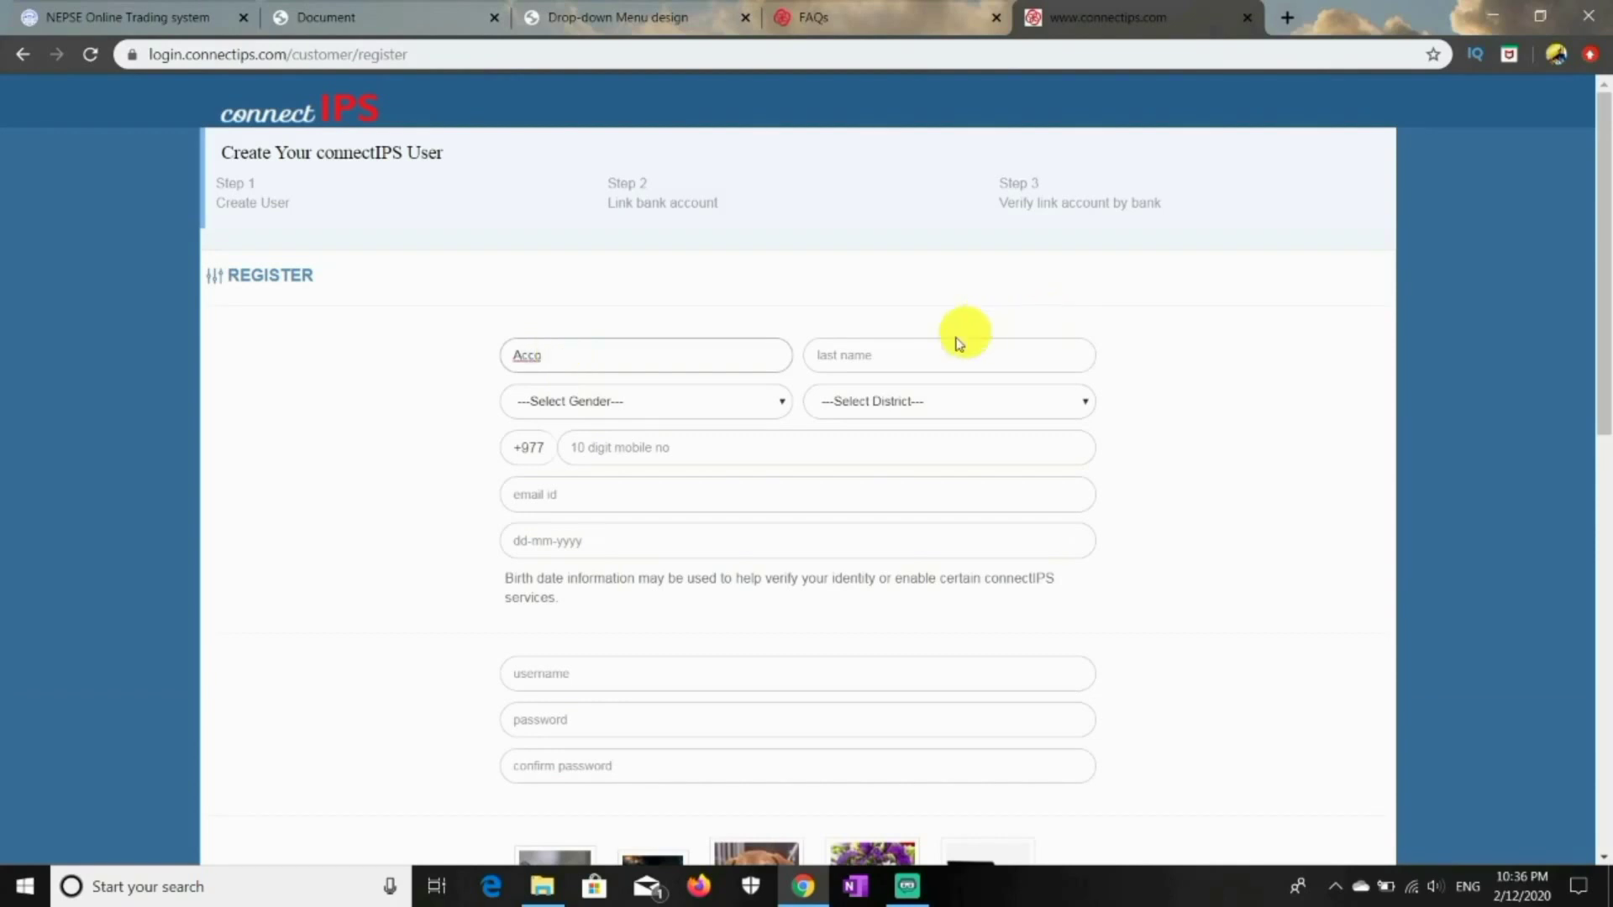
{"action": "left_click", "coordinate": [919, 359]}
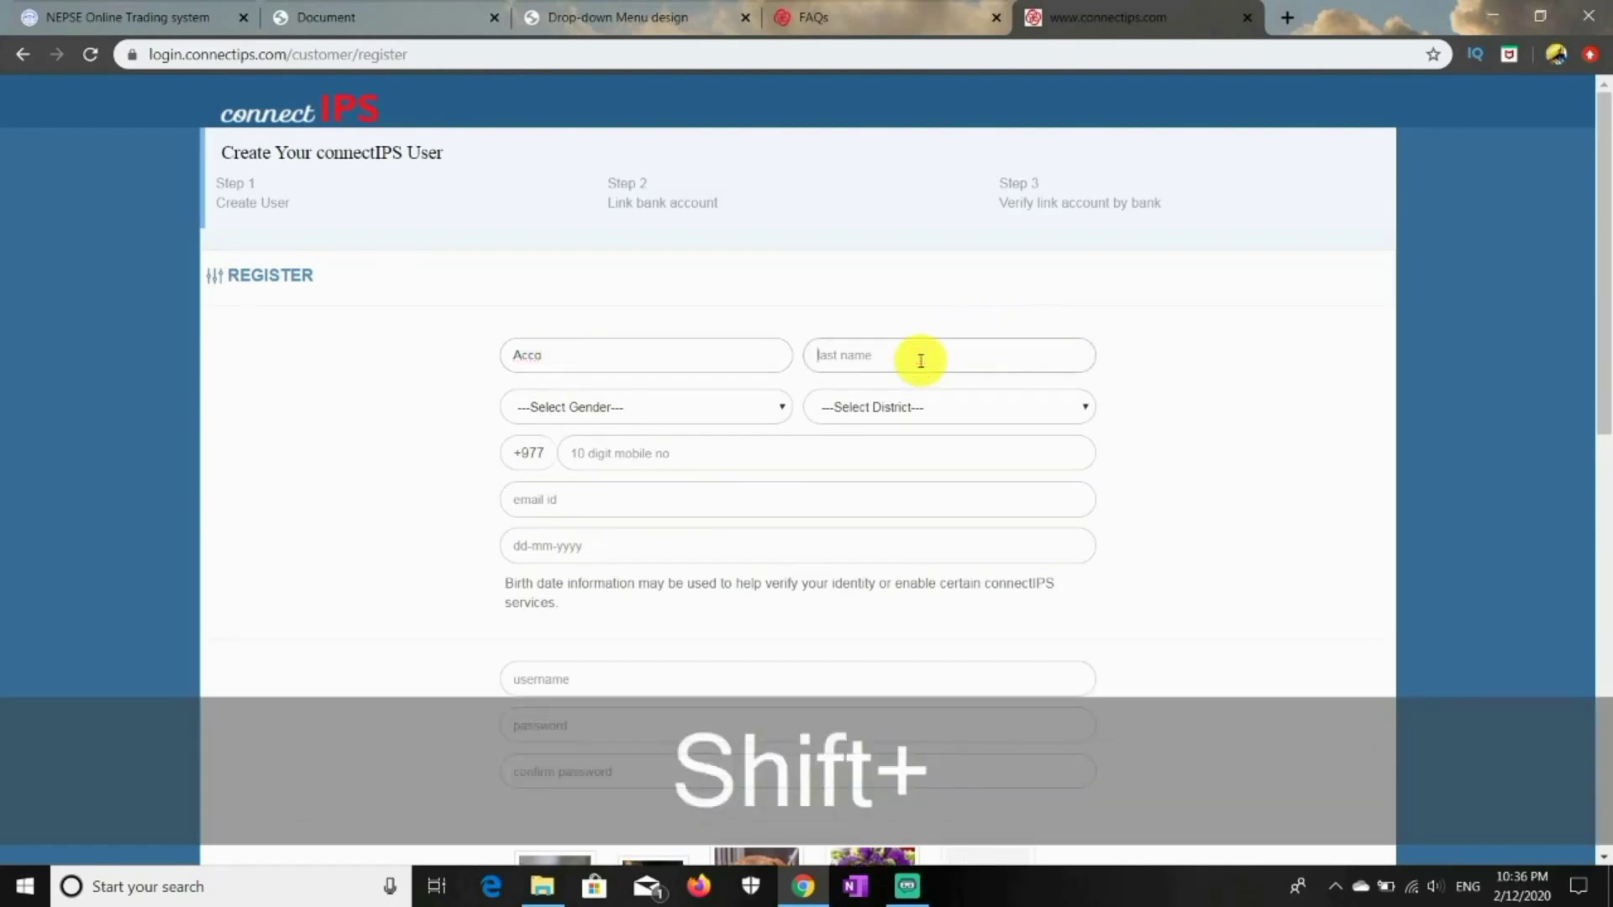
{"action": "type", "text": "Tutor"}
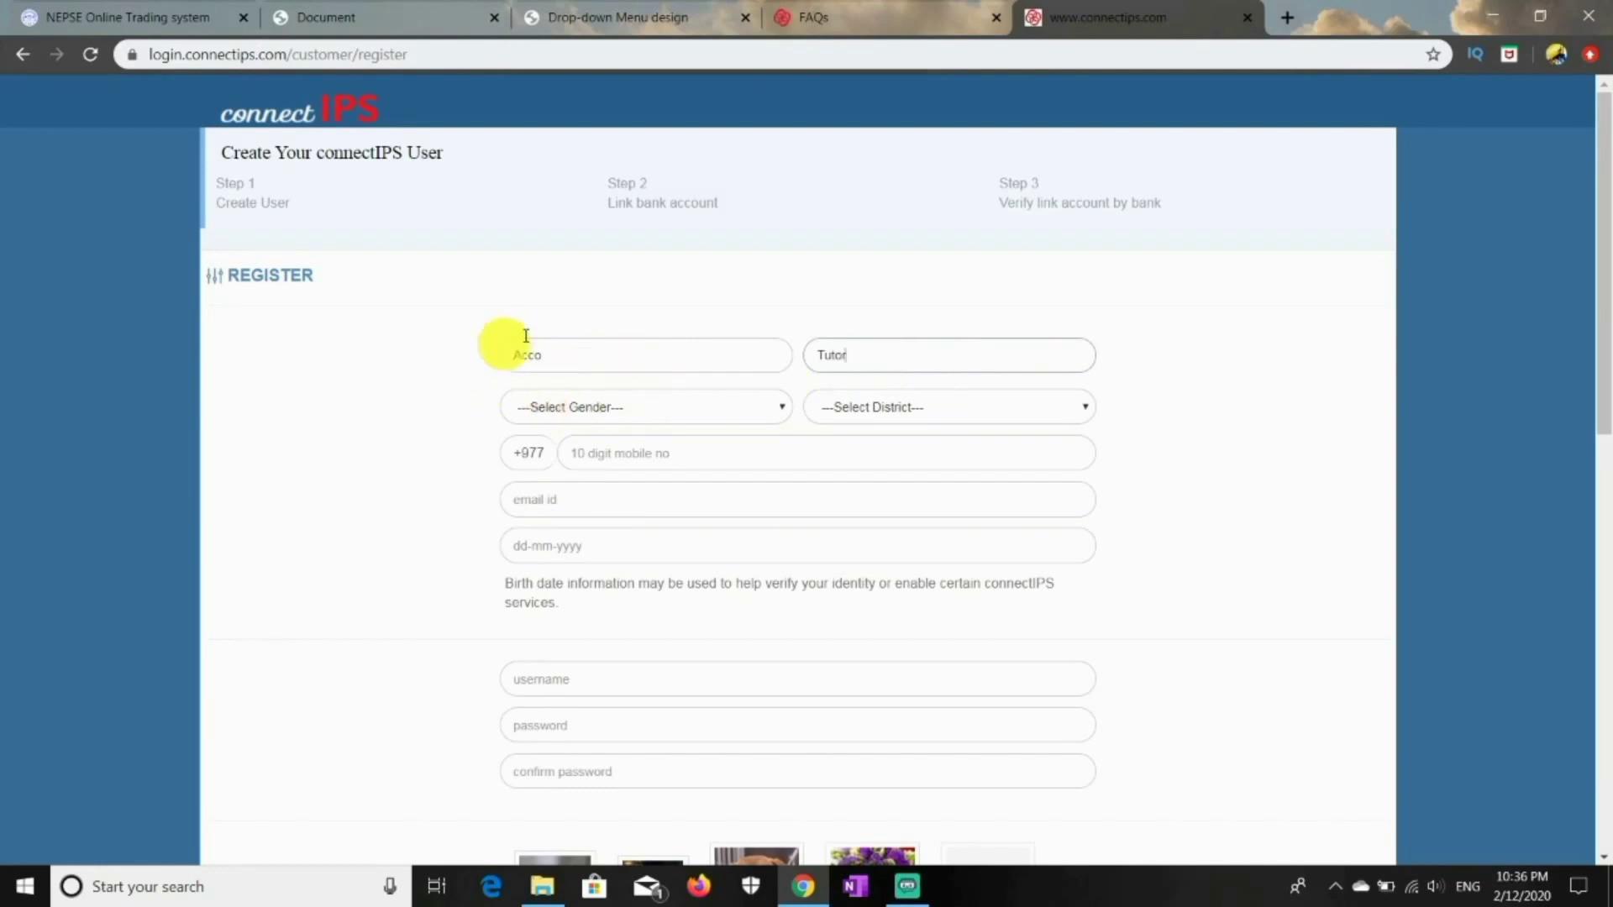
{"action": "left_click", "coordinate": [778, 409]}
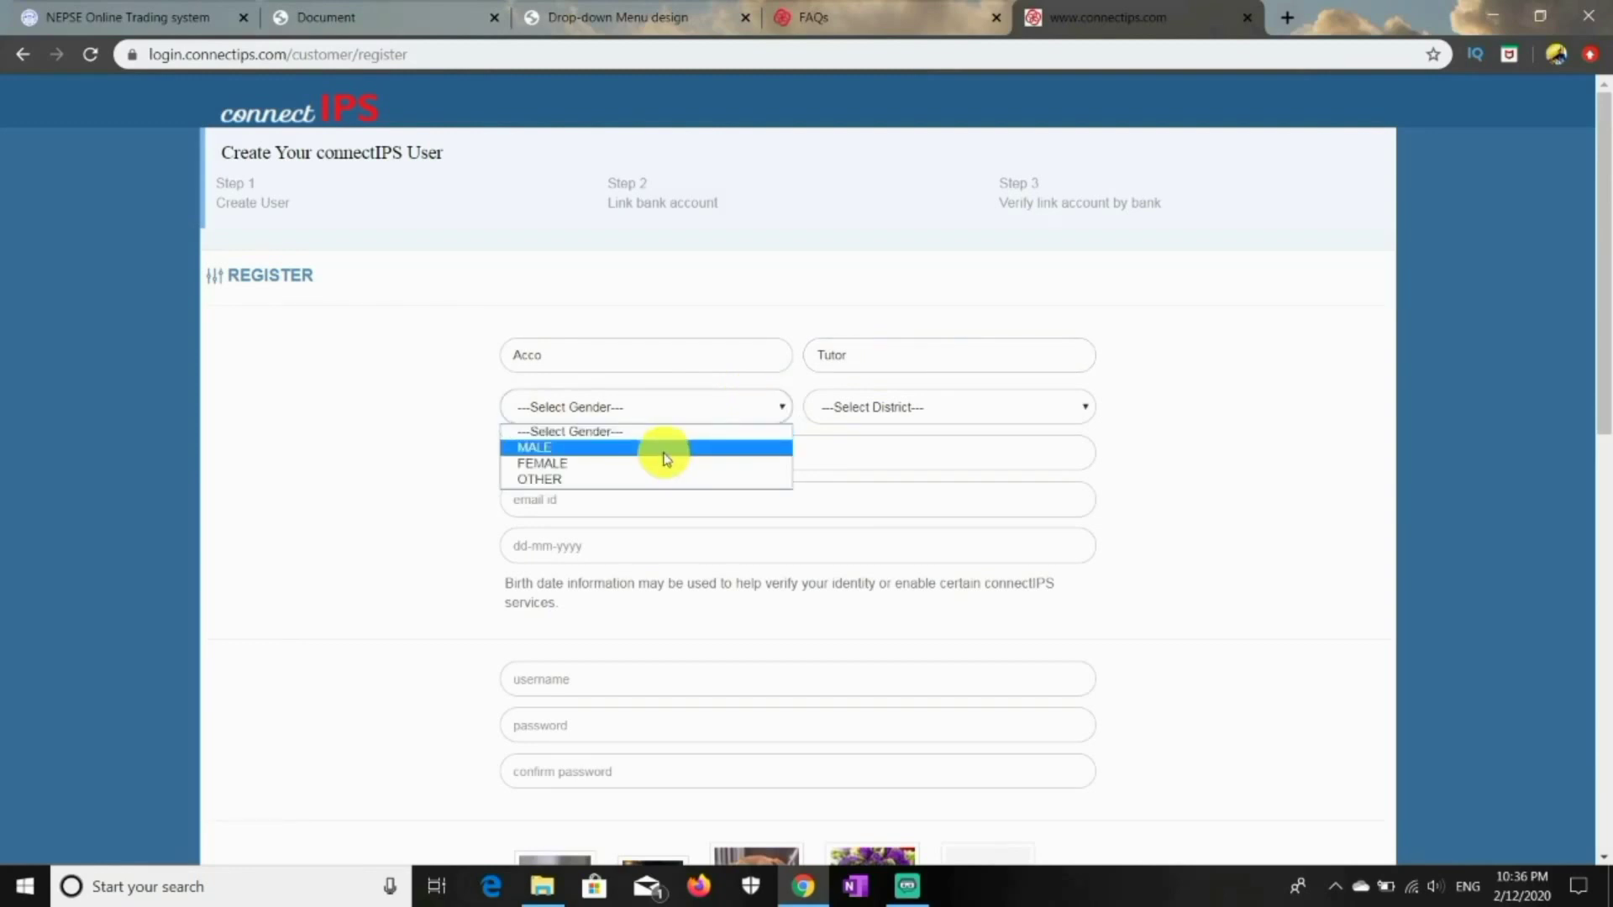
{"action": "left_click", "coordinate": [666, 458]}
{"action": "left_click", "coordinate": [998, 417]}
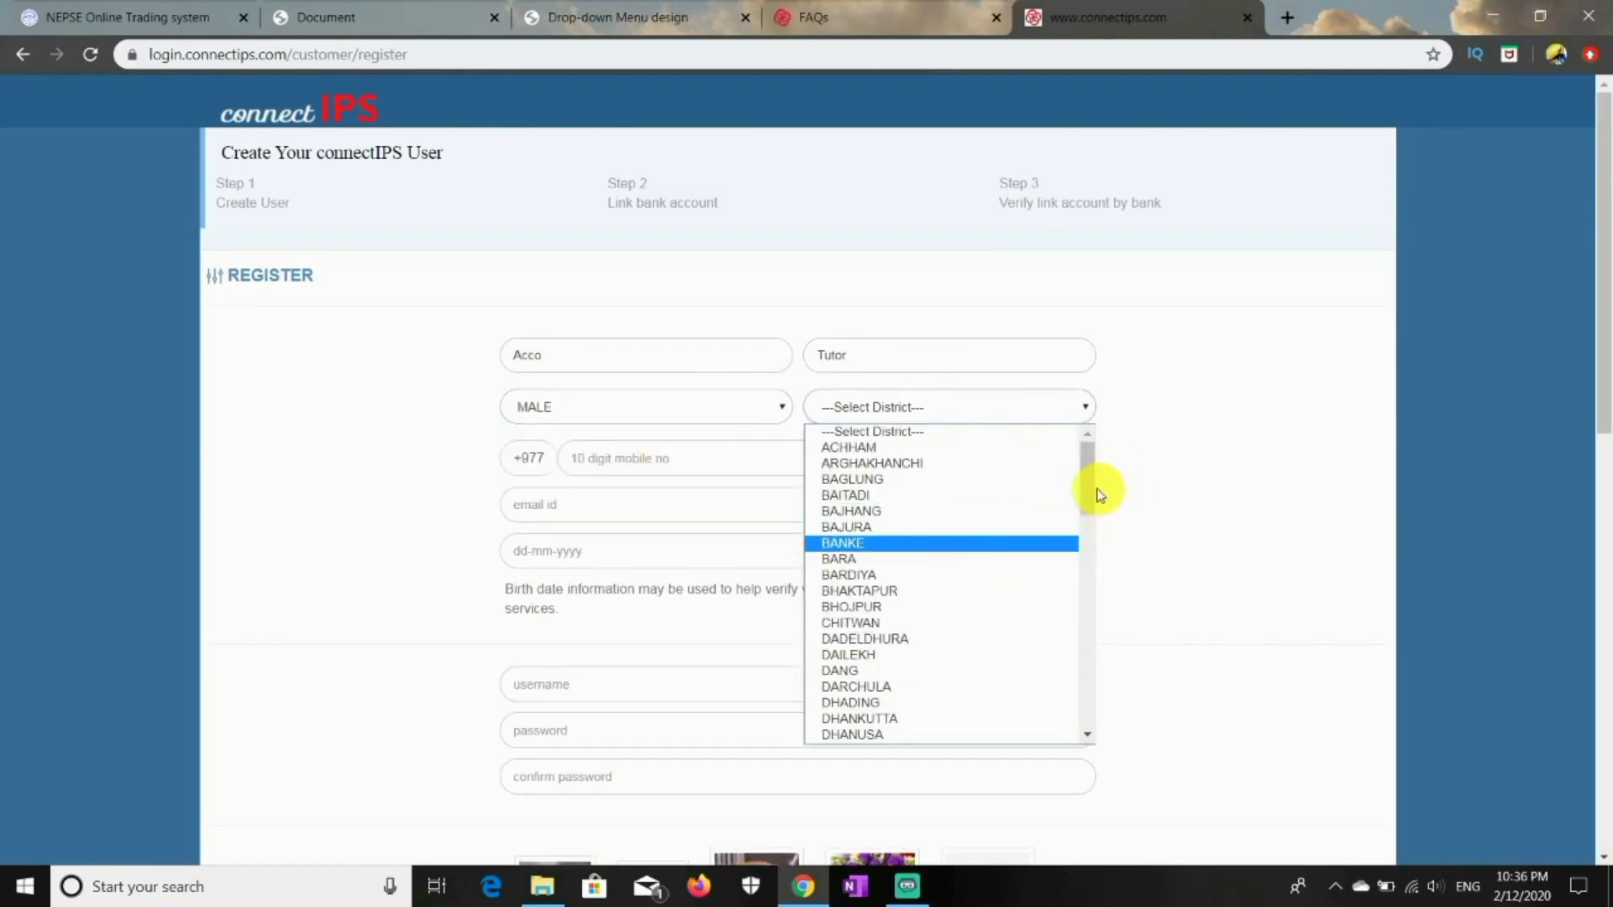
{"action": "left_click", "coordinate": [994, 453]}
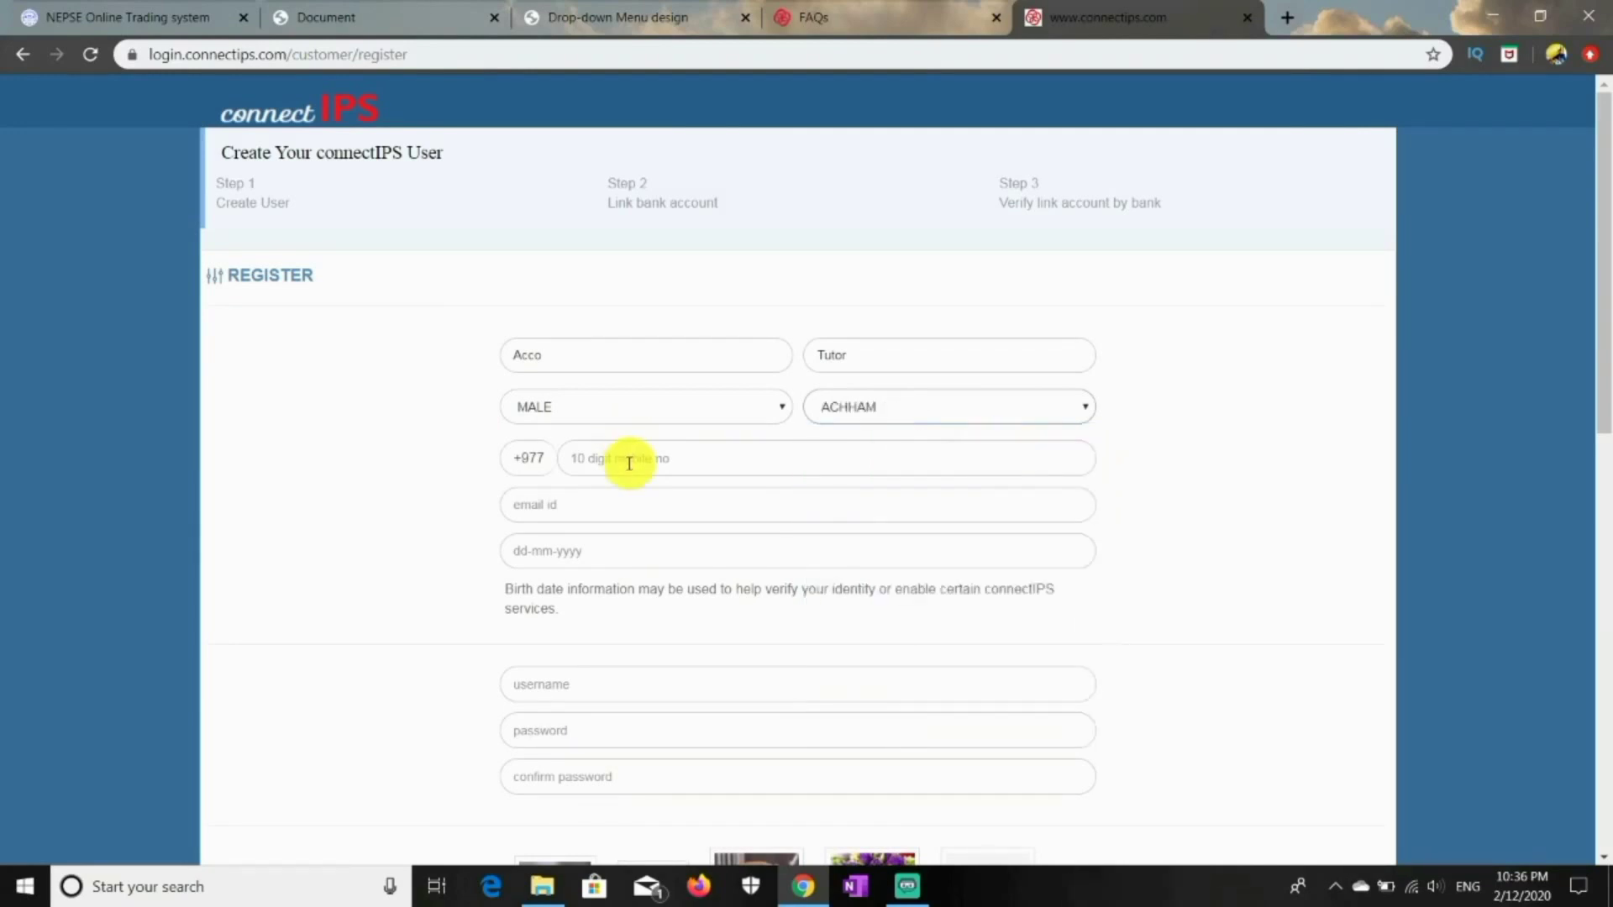
- Fill in the mobile number, the e-mail address and birth date 02-02-2020
{"action": "left_click", "coordinate": [628, 462]}
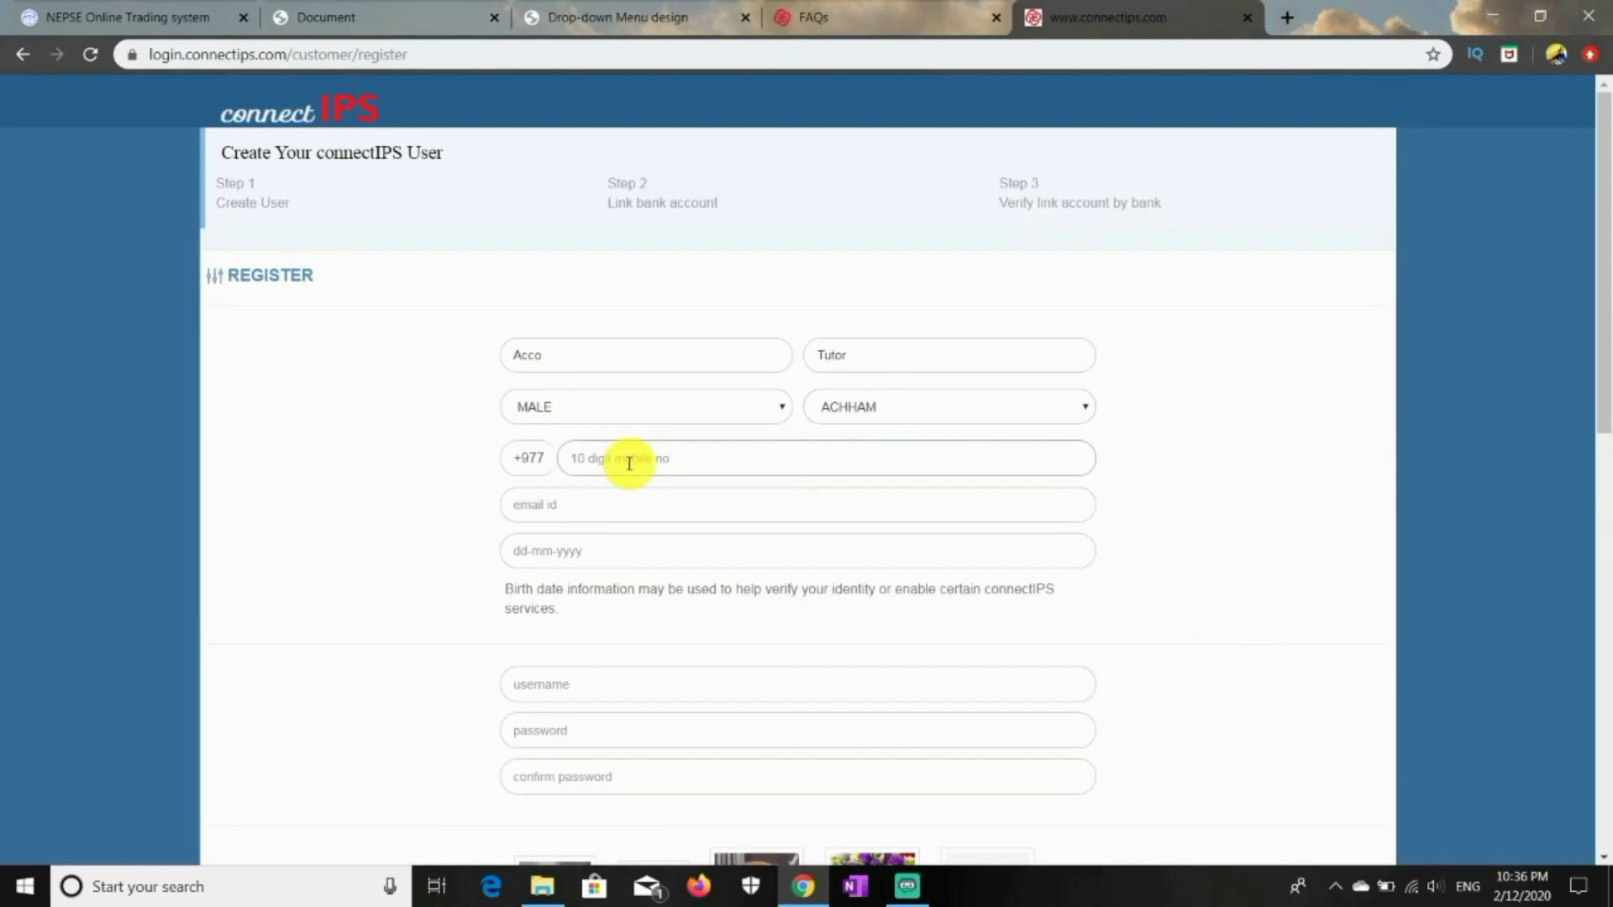
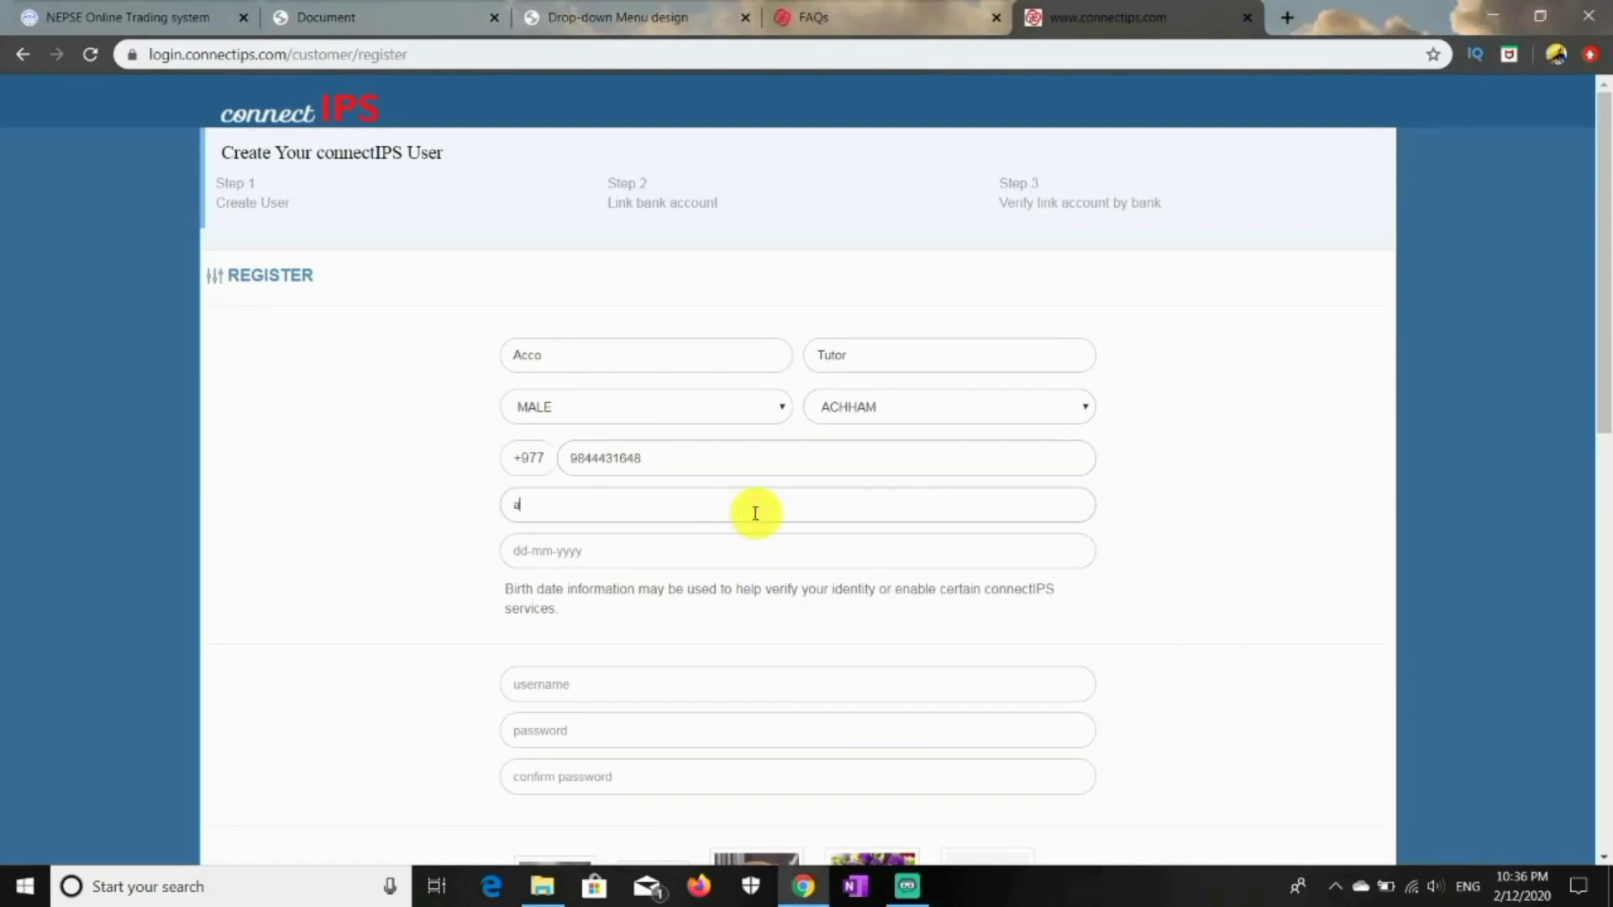
{"action": "left_click", "coordinate": [755, 513]}
{"action": "type", "text": "a"}
{"action": "left_click", "coordinate": [628, 558]}
{"action": "left_click", "coordinate": [528, 680]}
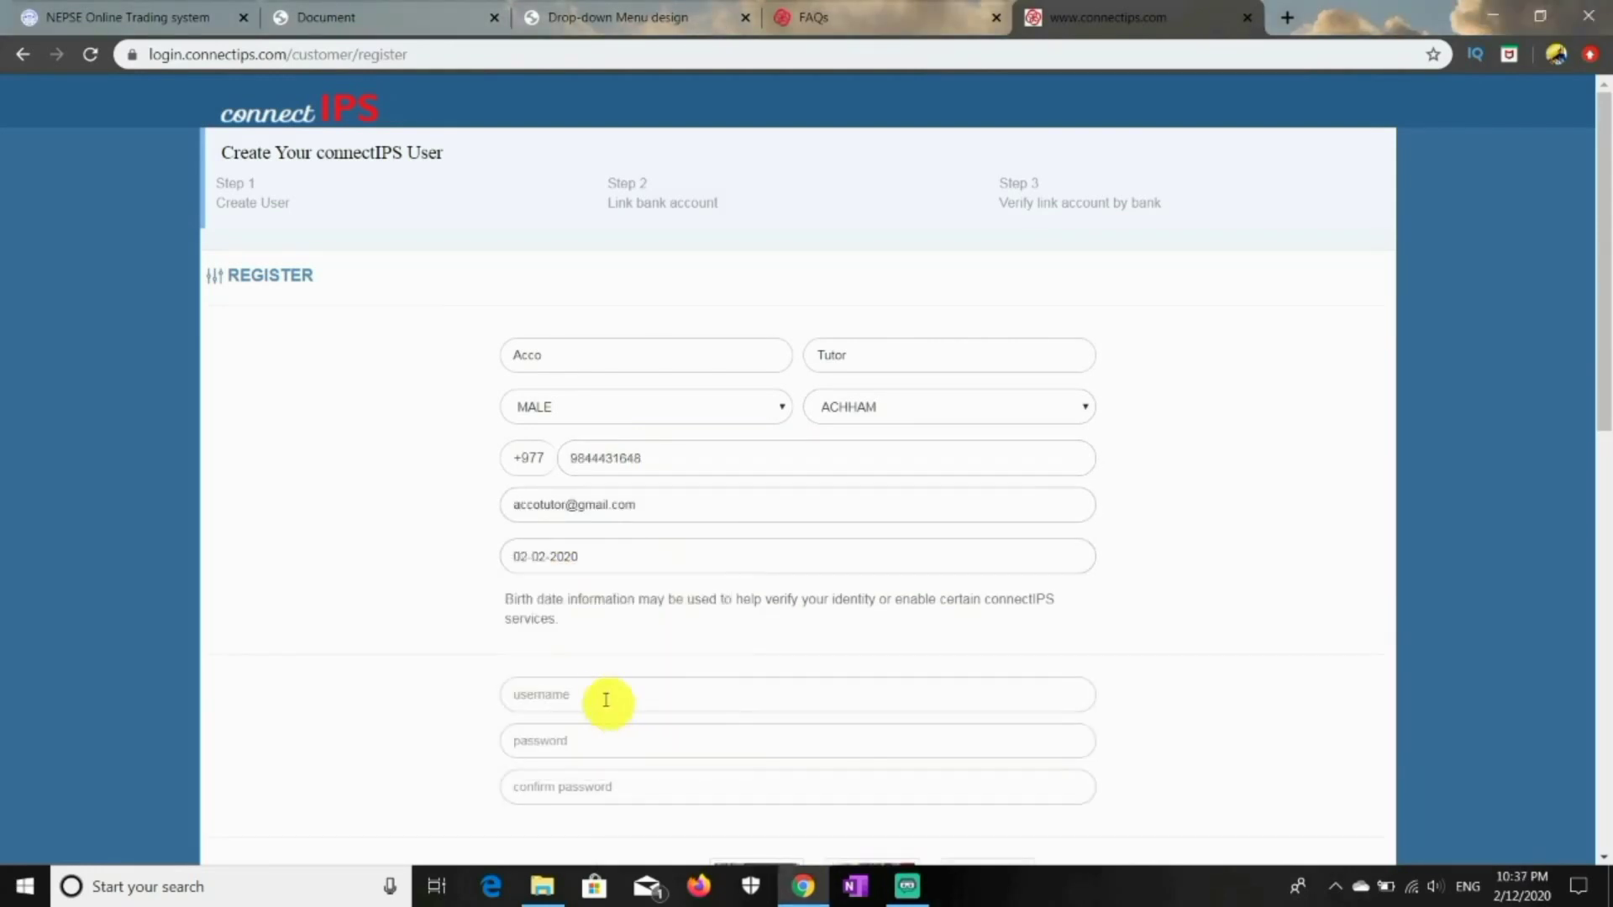
{"action": "left_click", "coordinate": [603, 698]}
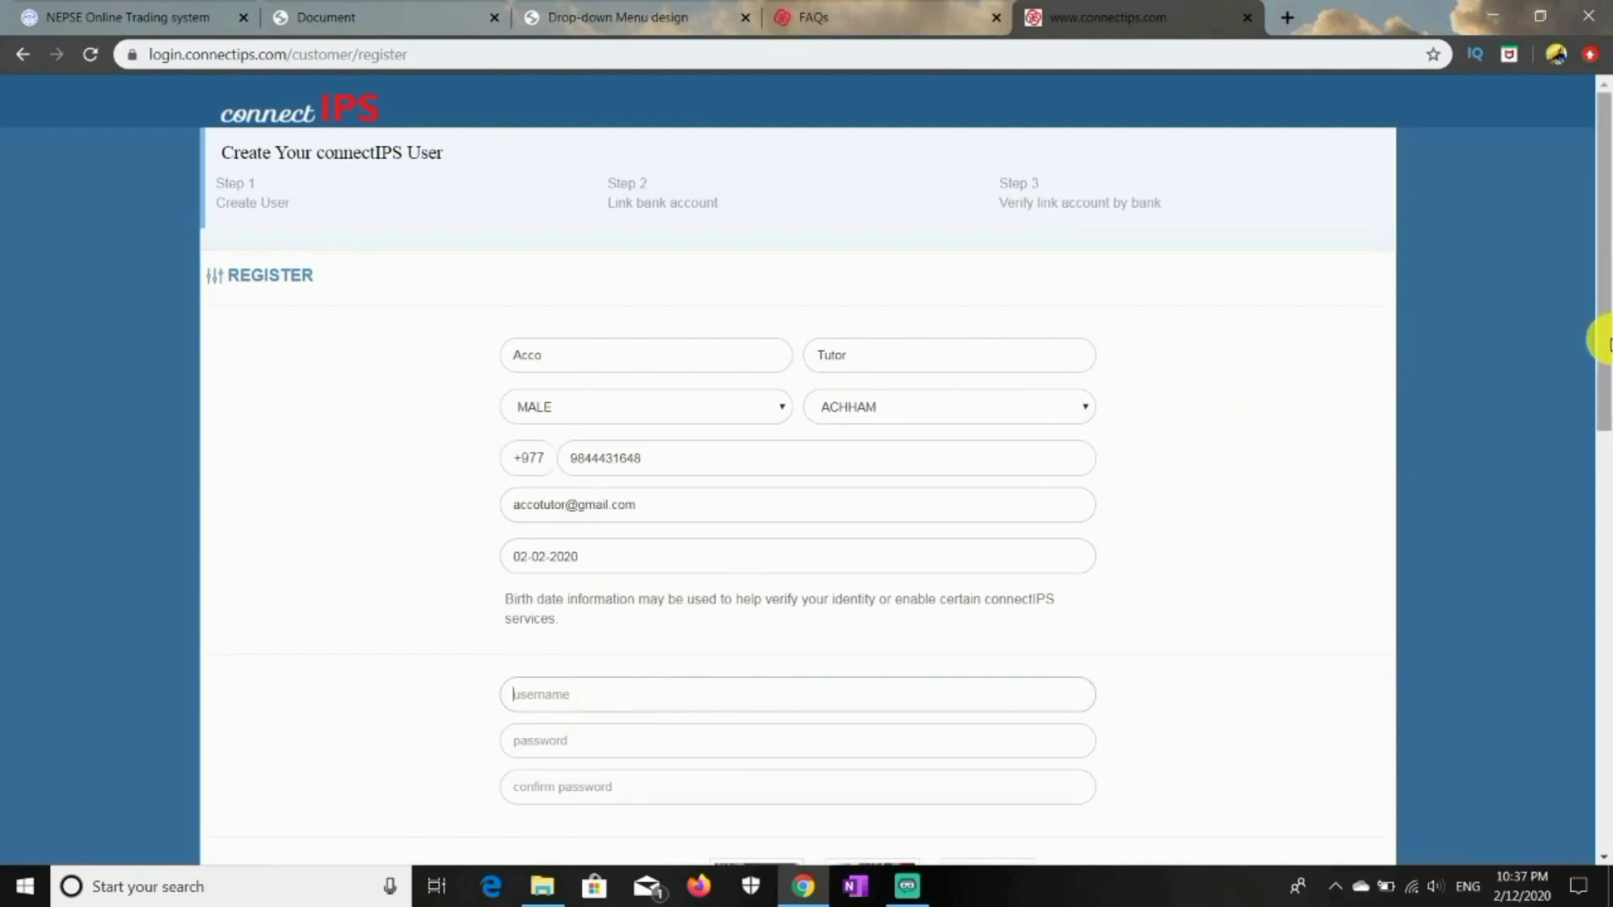
- Enter a username, then the same password in the password and confirm password fields
{"action": "left_click_drag", "start_coordinate": [1604, 341], "coordinate": [1605, 407]}
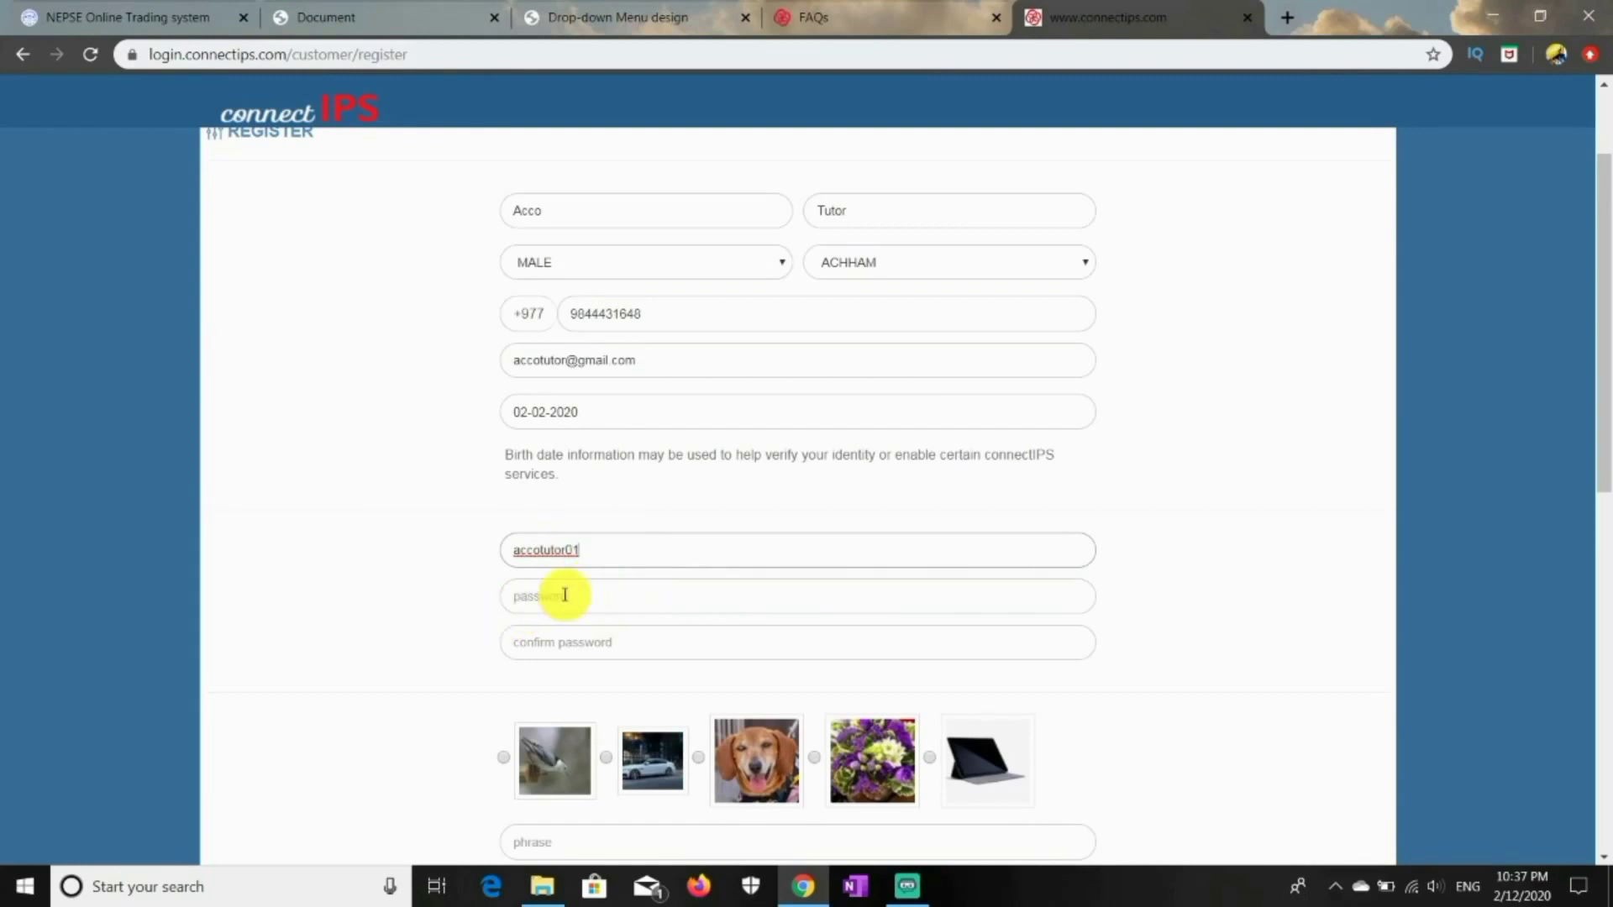
{"action": "left_click", "coordinate": [571, 597]}
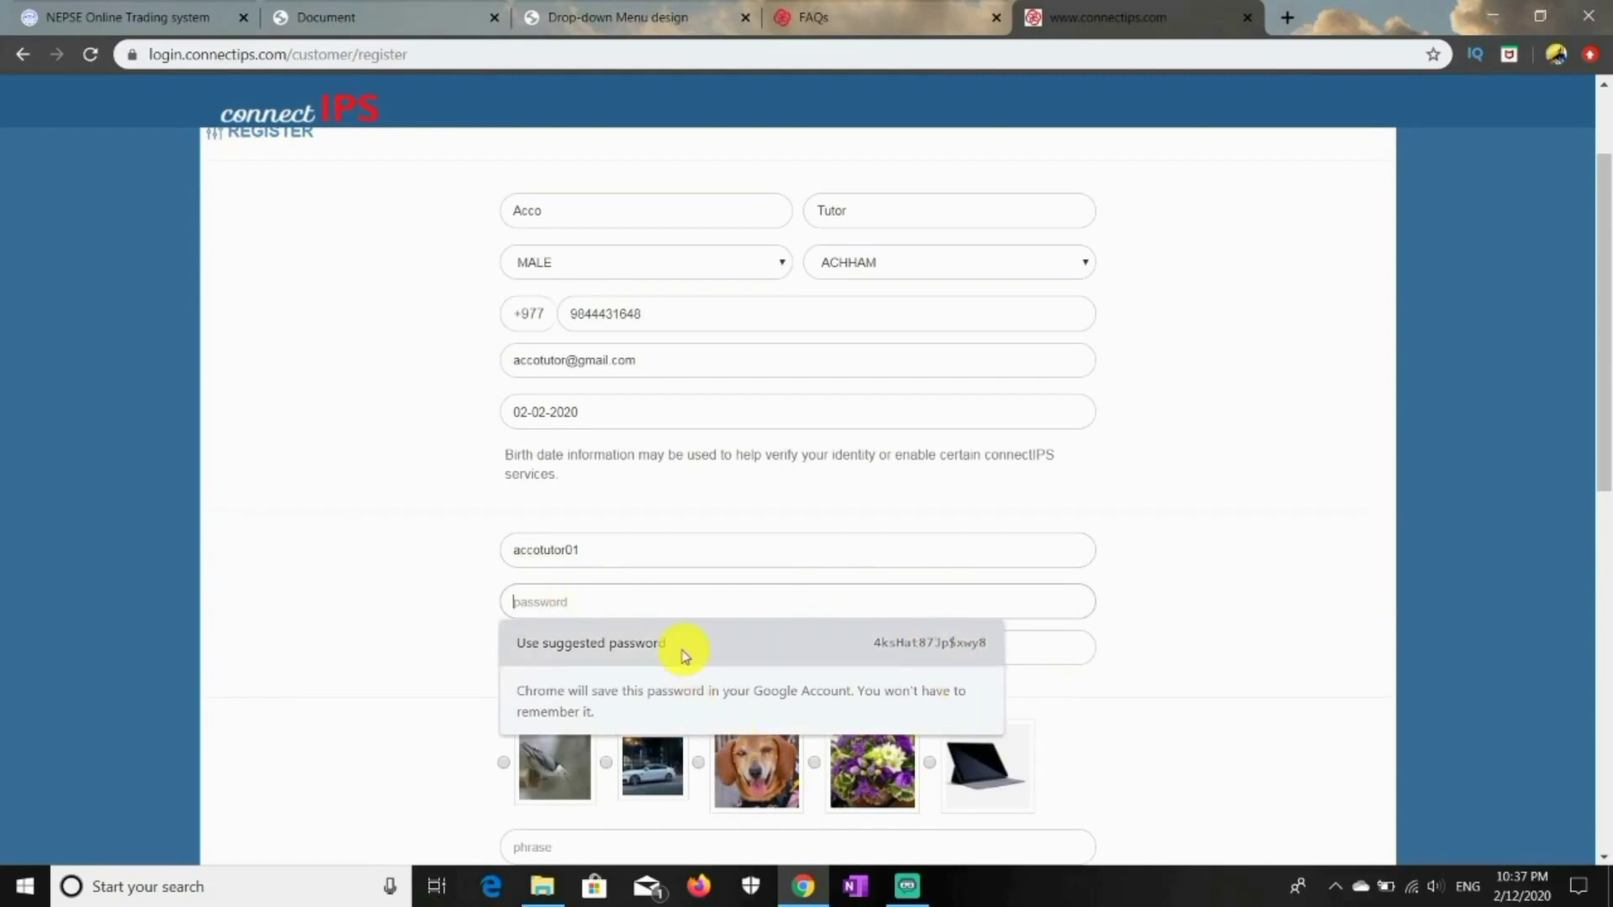
{"action": "type", "text": "A"}
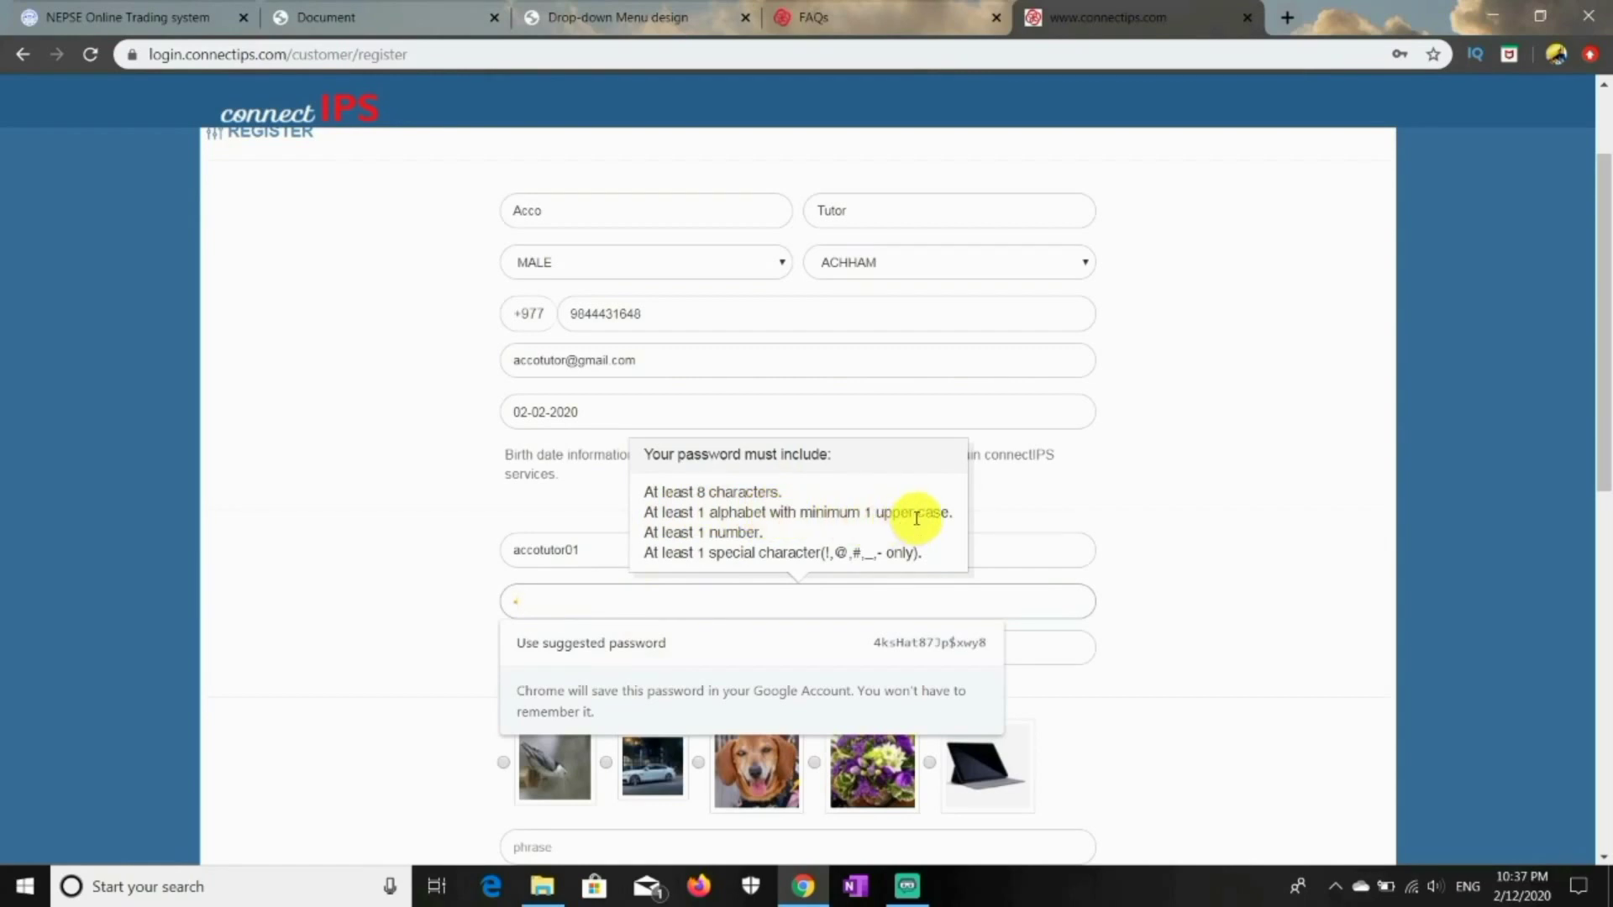
{"action": "type", "text": "A"}
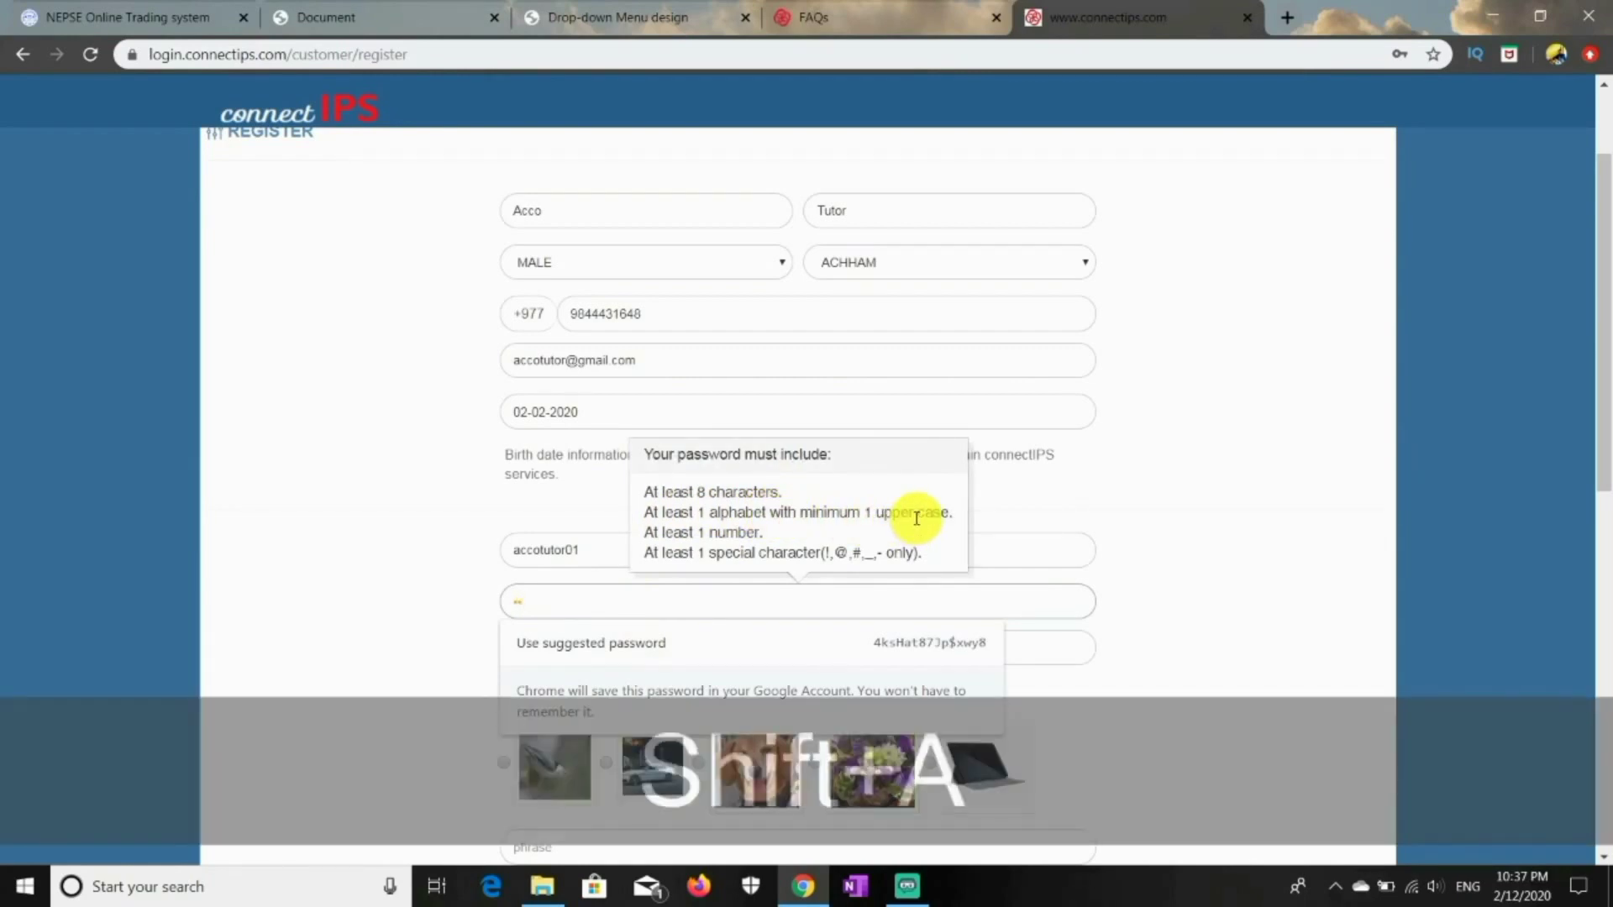
{"action": "key", "text": "BackSpace"}
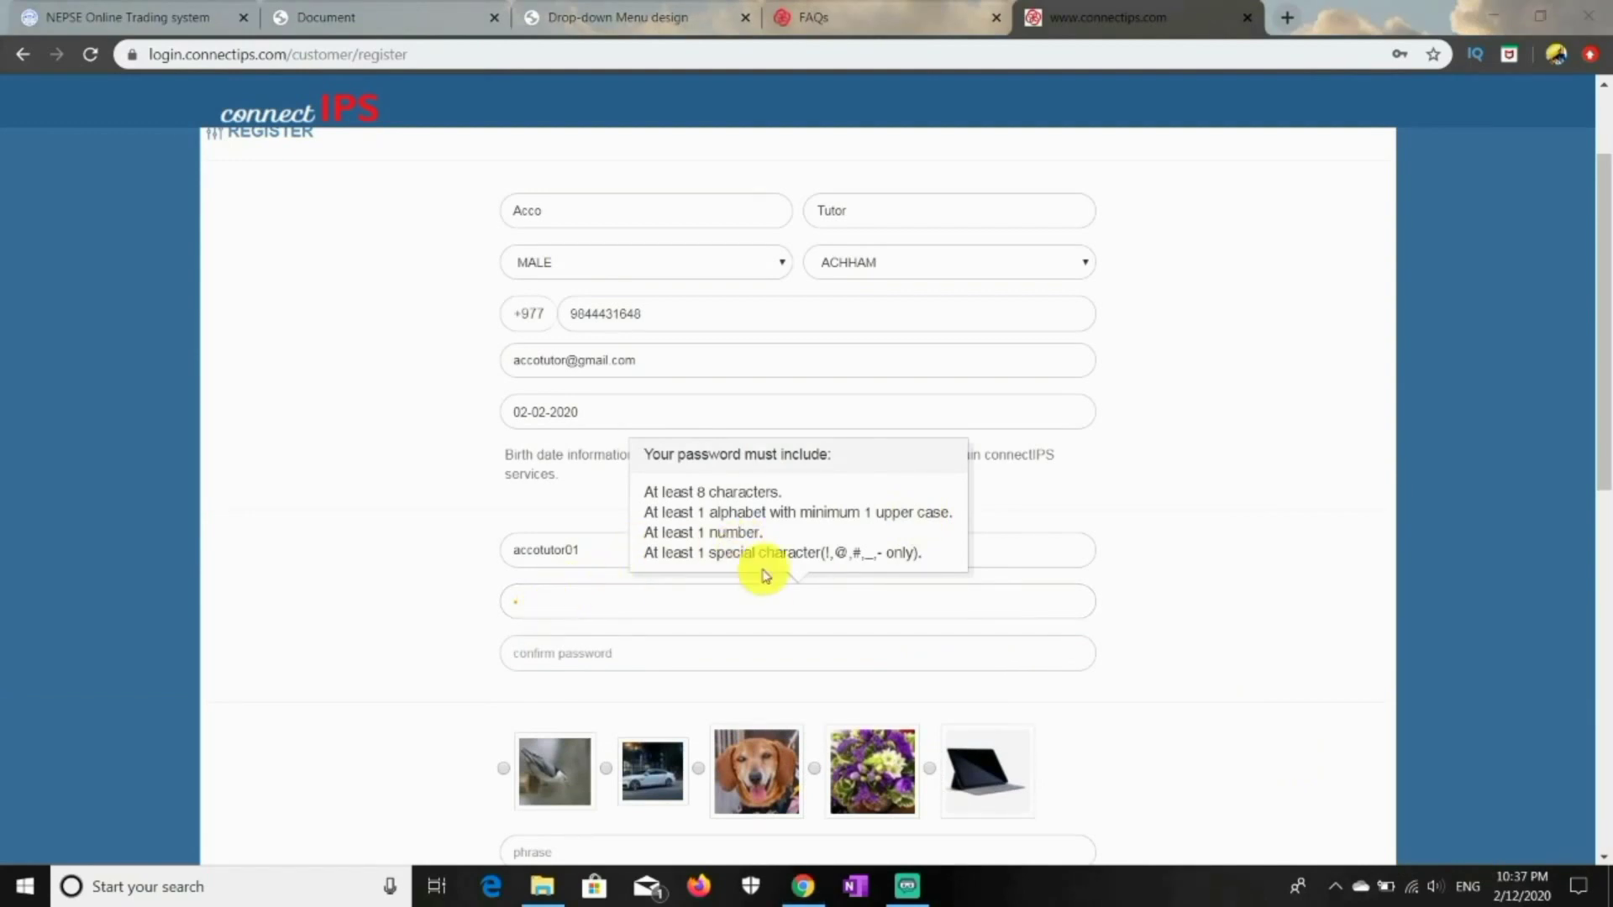
{"action": "left_click", "coordinate": [607, 600]}
{"action": "type", "text": "C"}
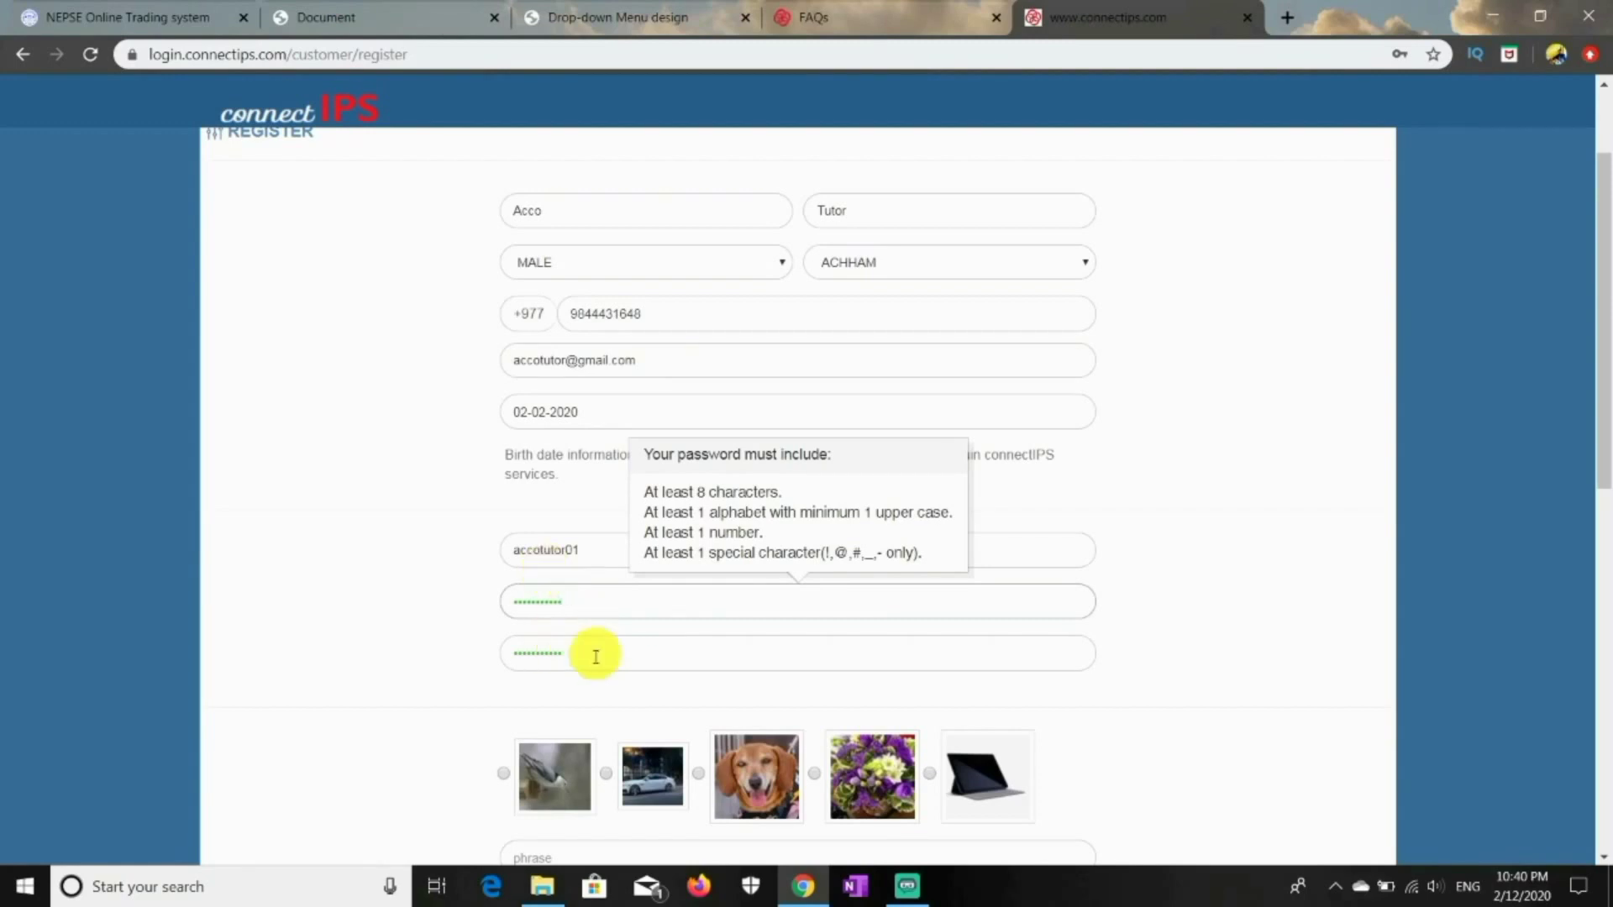
{"action": "scroll", "coordinate": [1600, 422], "scroll_direction": "down", "scroll_amount": 5}
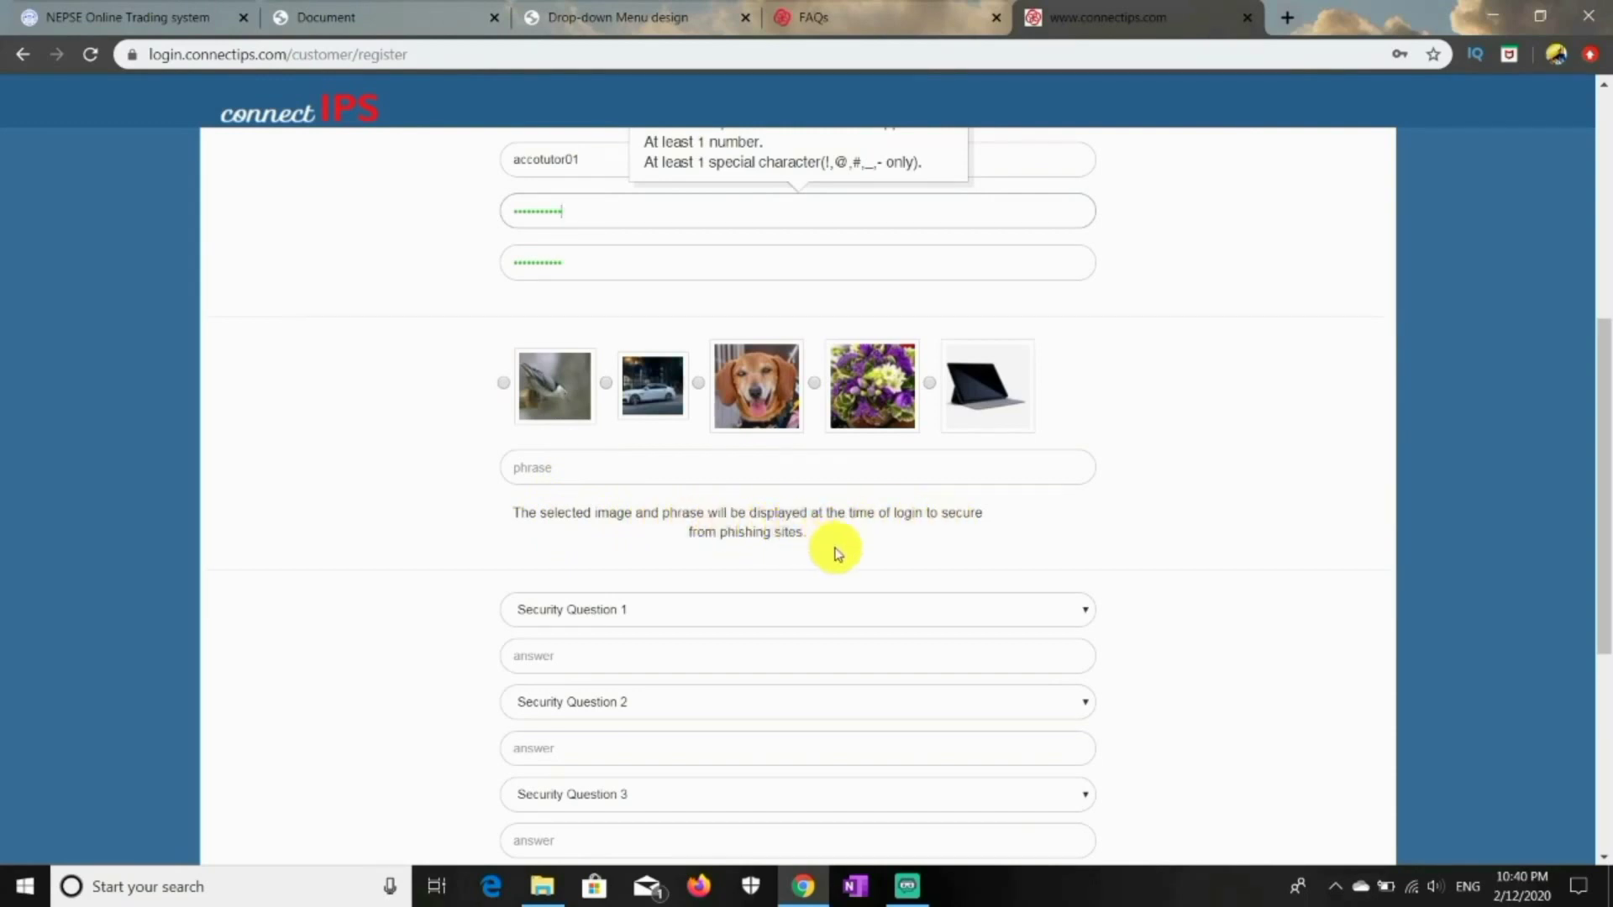
- Choose the bird picture as security image and enter a security phrase
{"action": "left_click", "coordinate": [503, 383]}
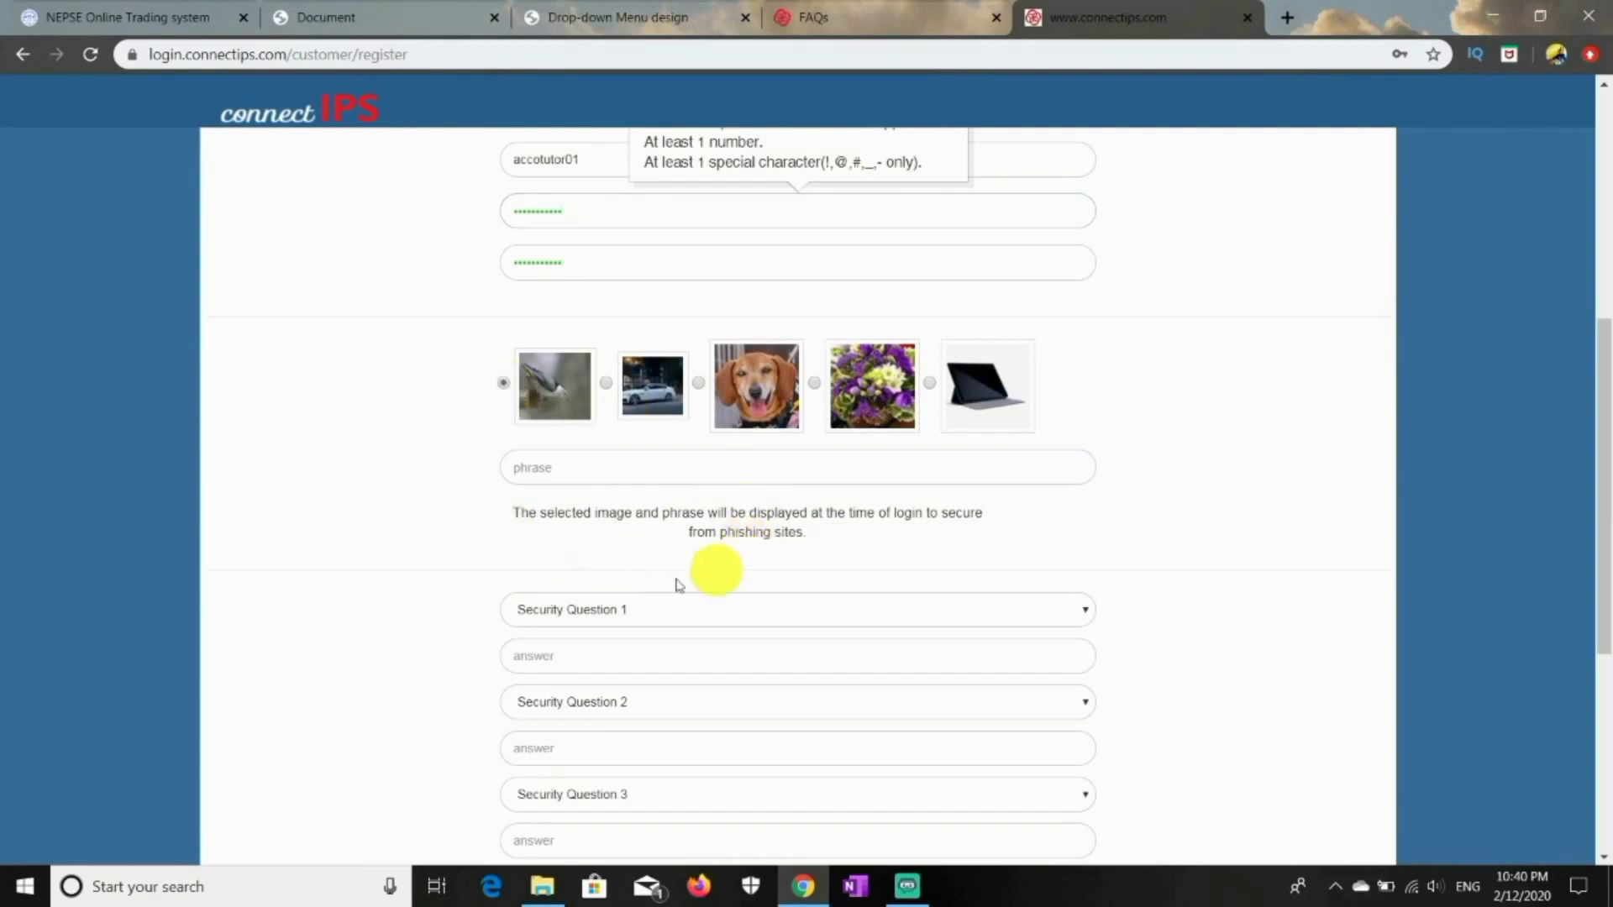
{"action": "left_click", "coordinate": [543, 467]}
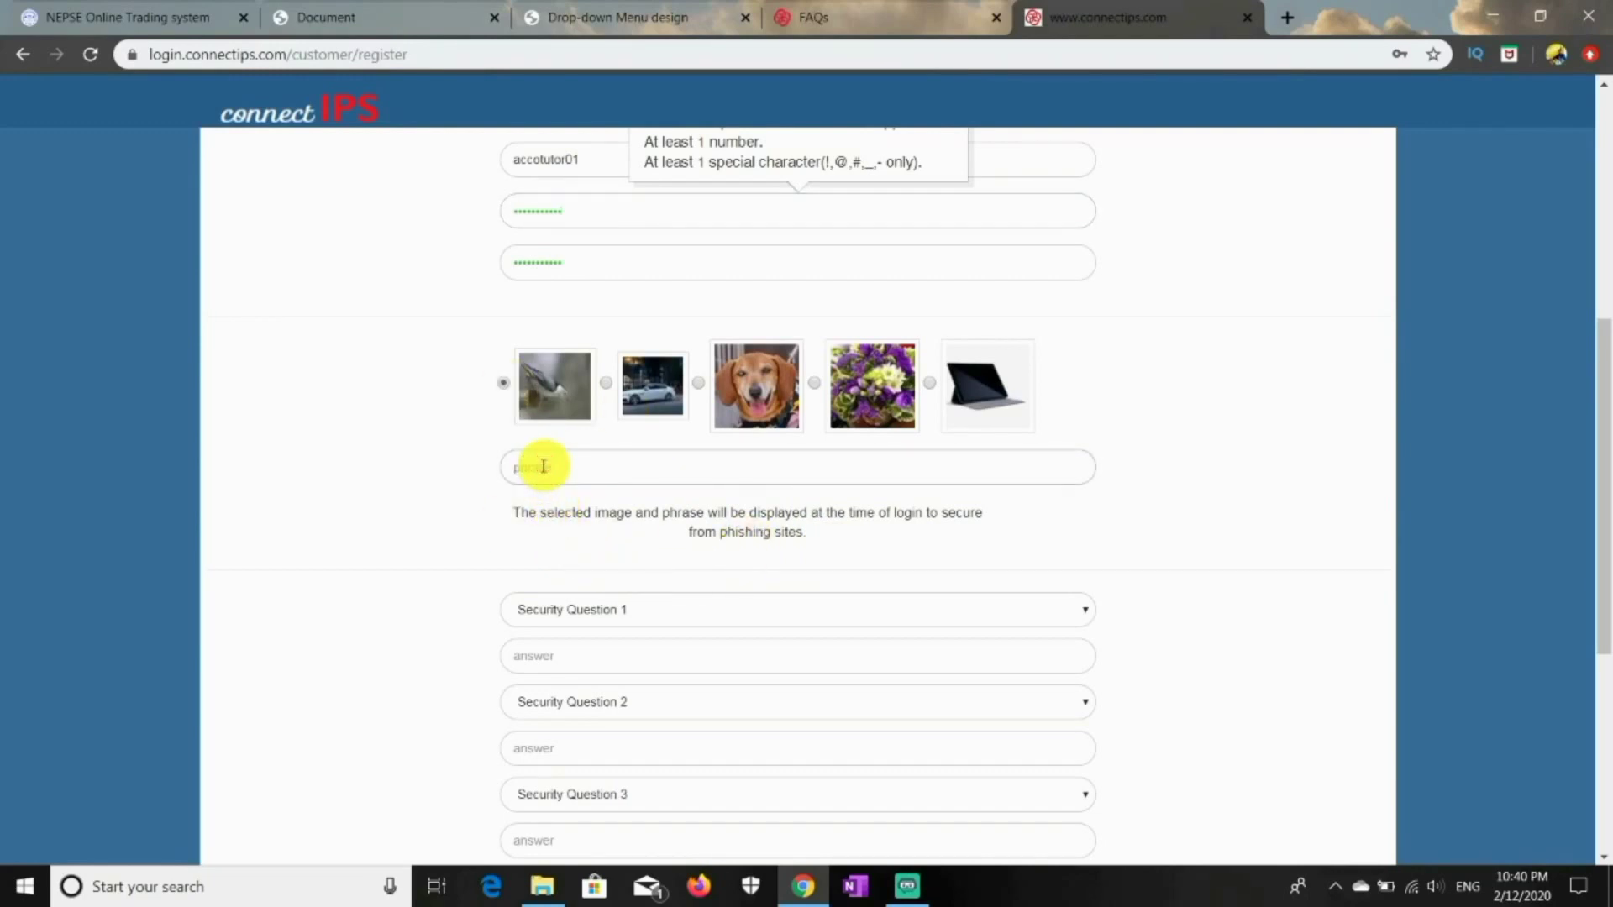
- Pick and answer security questions on birth city, favourite pet and favourite food
{"action": "left_click", "coordinate": [621, 609]}
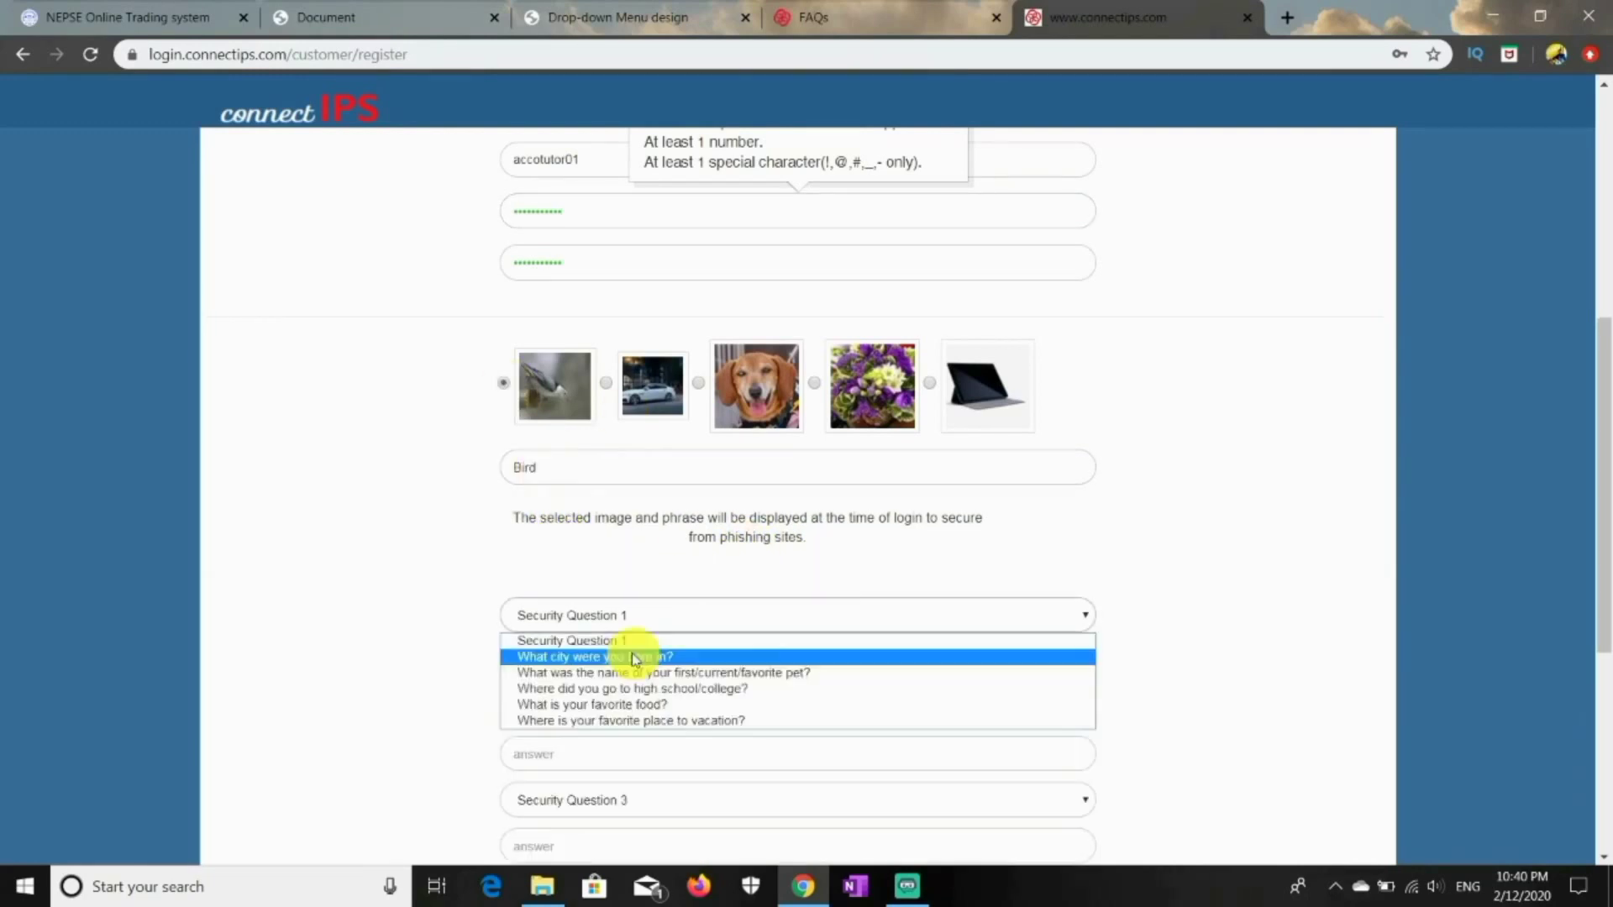
{"action": "left_click", "coordinate": [632, 657]}
{"action": "left_click", "coordinate": [617, 663]}
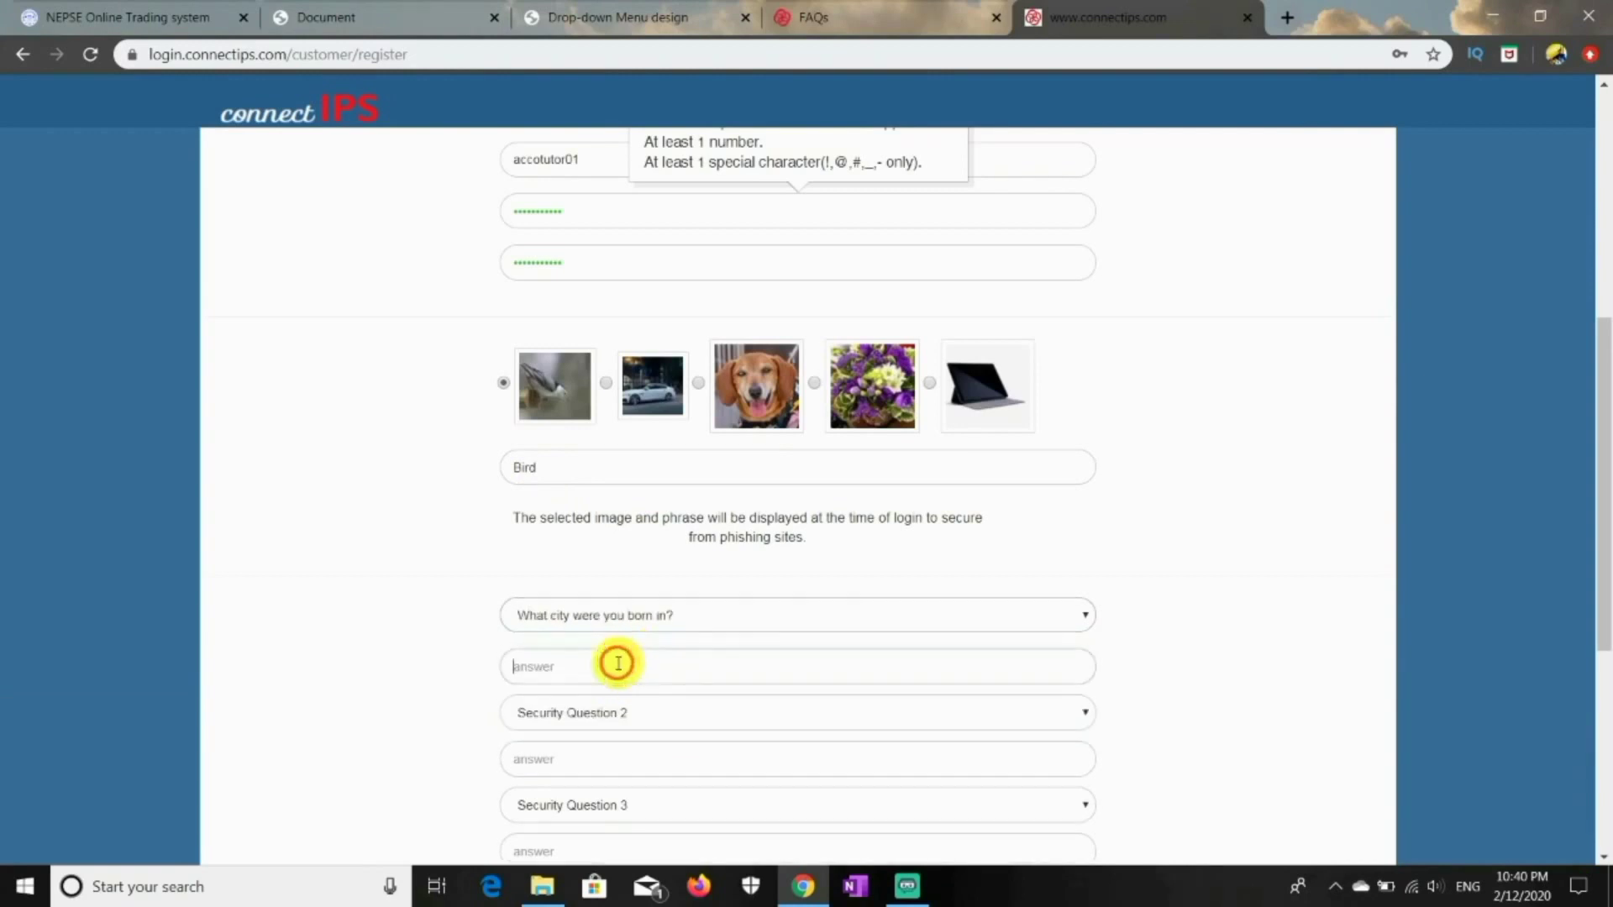
{"action": "left_click", "coordinate": [623, 715]}
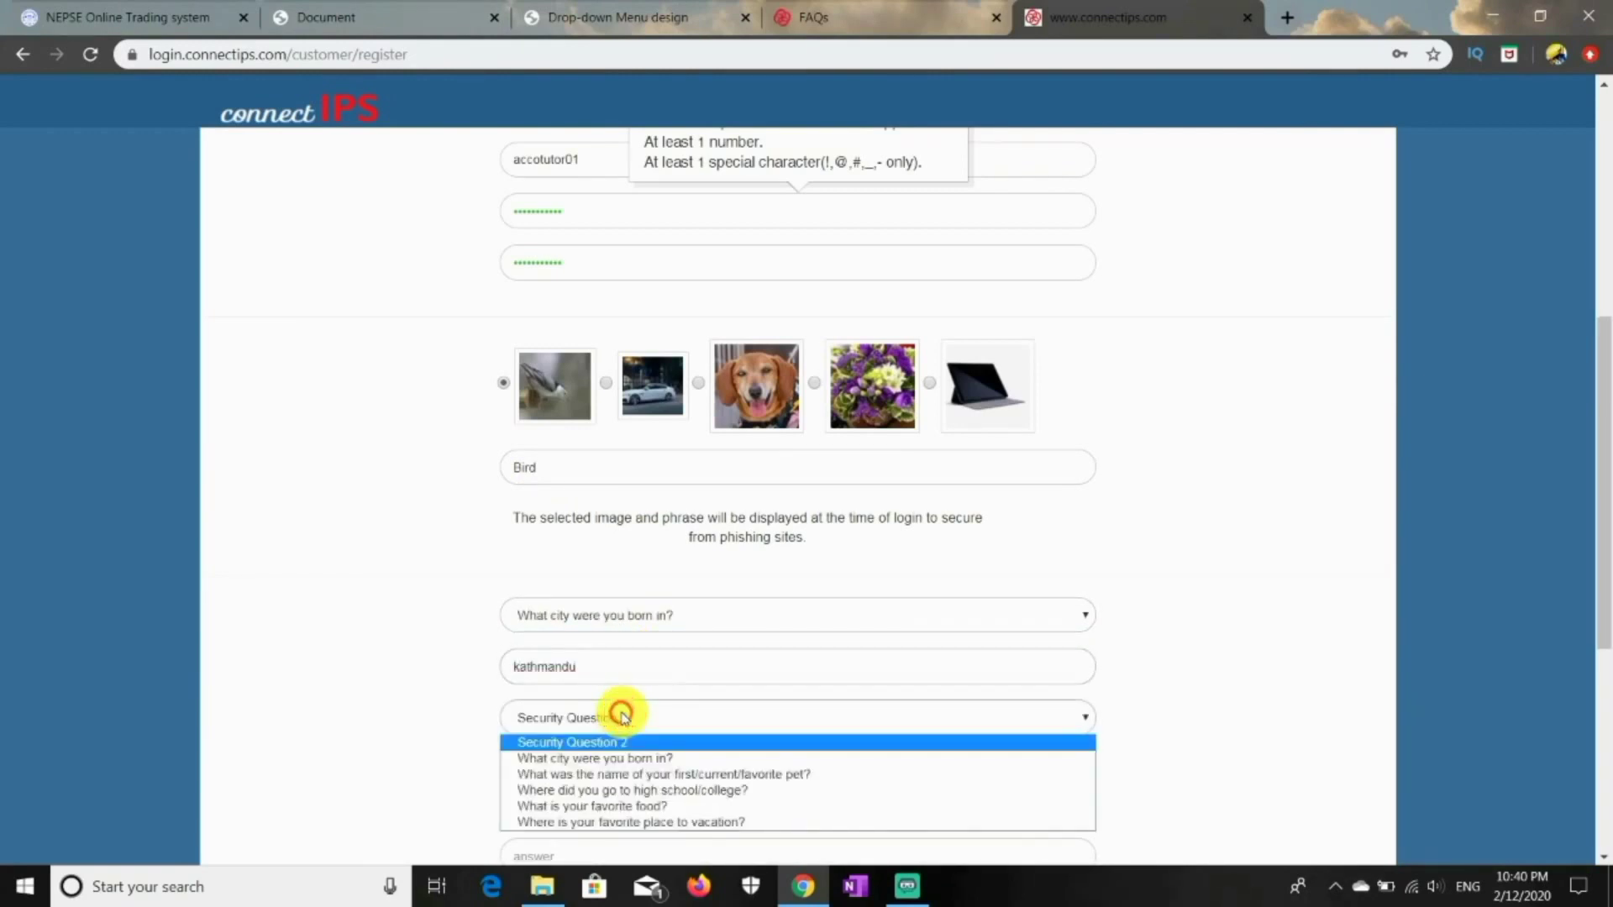
{"action": "left_click", "coordinate": [681, 777]}
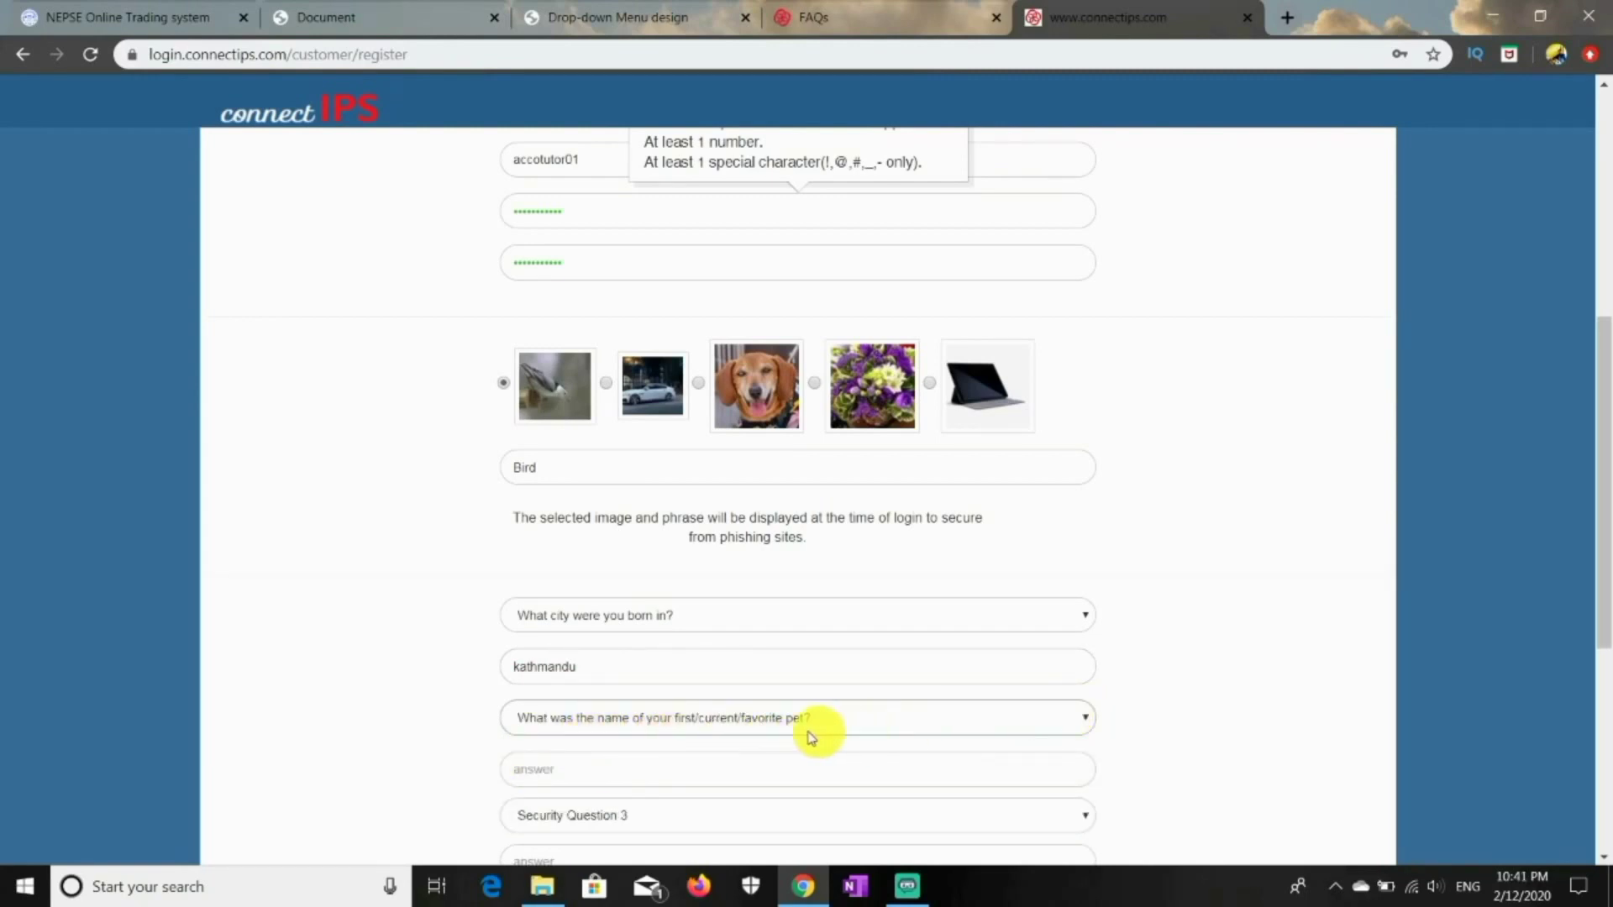
{"action": "left_click", "coordinate": [686, 770]}
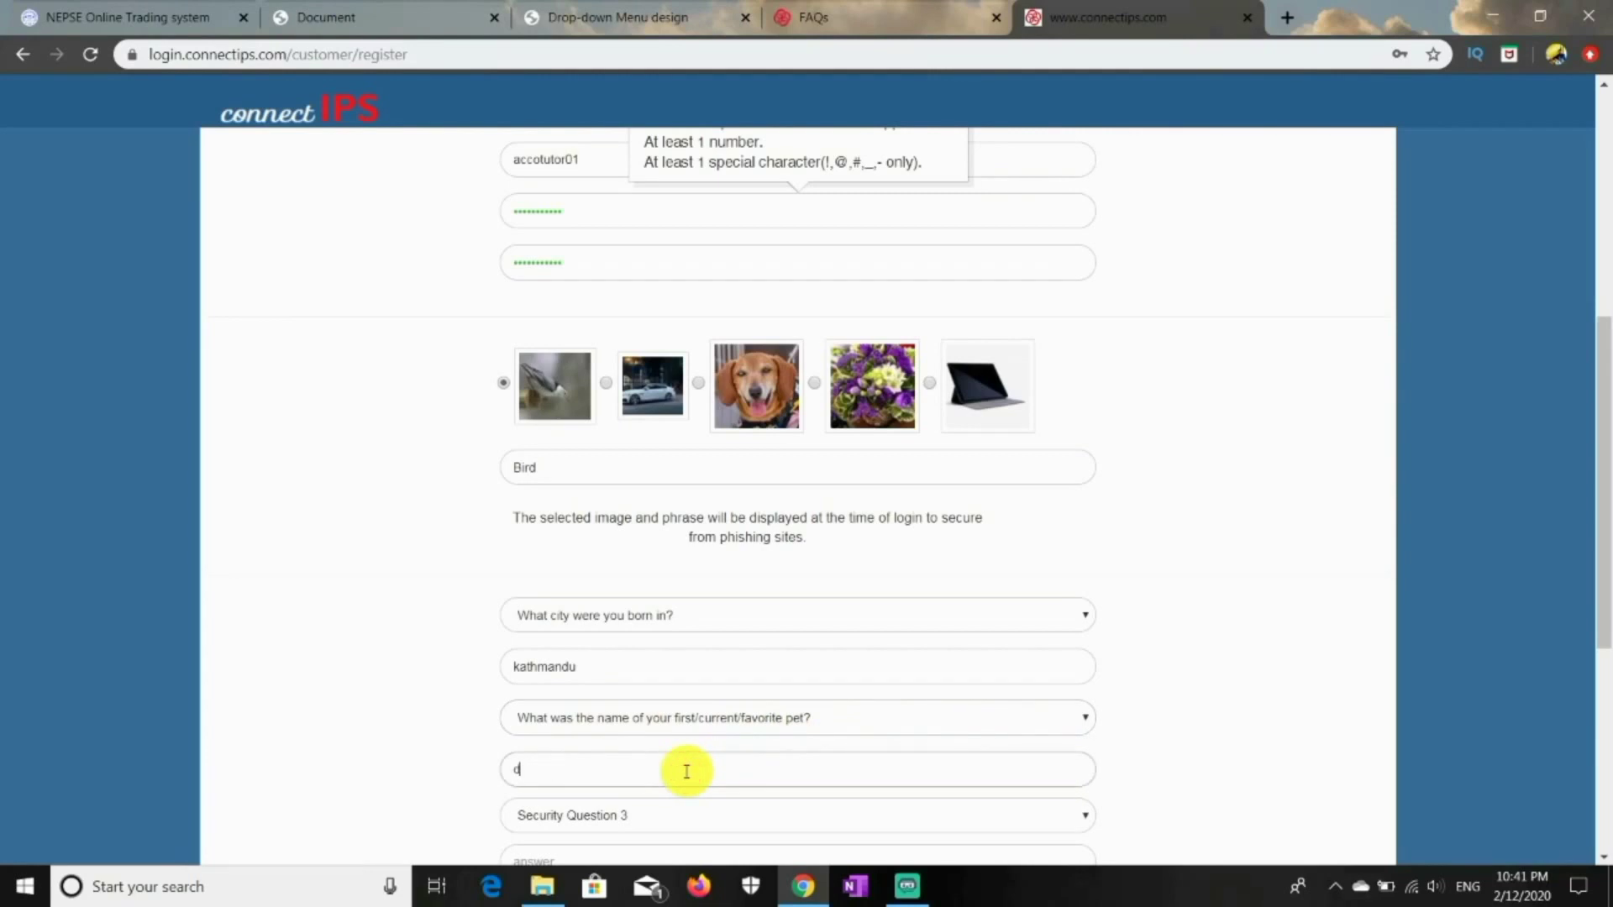
{"action": "scroll", "coordinate": [1067, 582], "scroll_direction": "down", "scroll_amount": 3}
{"action": "left_click", "coordinate": [1072, 587]}
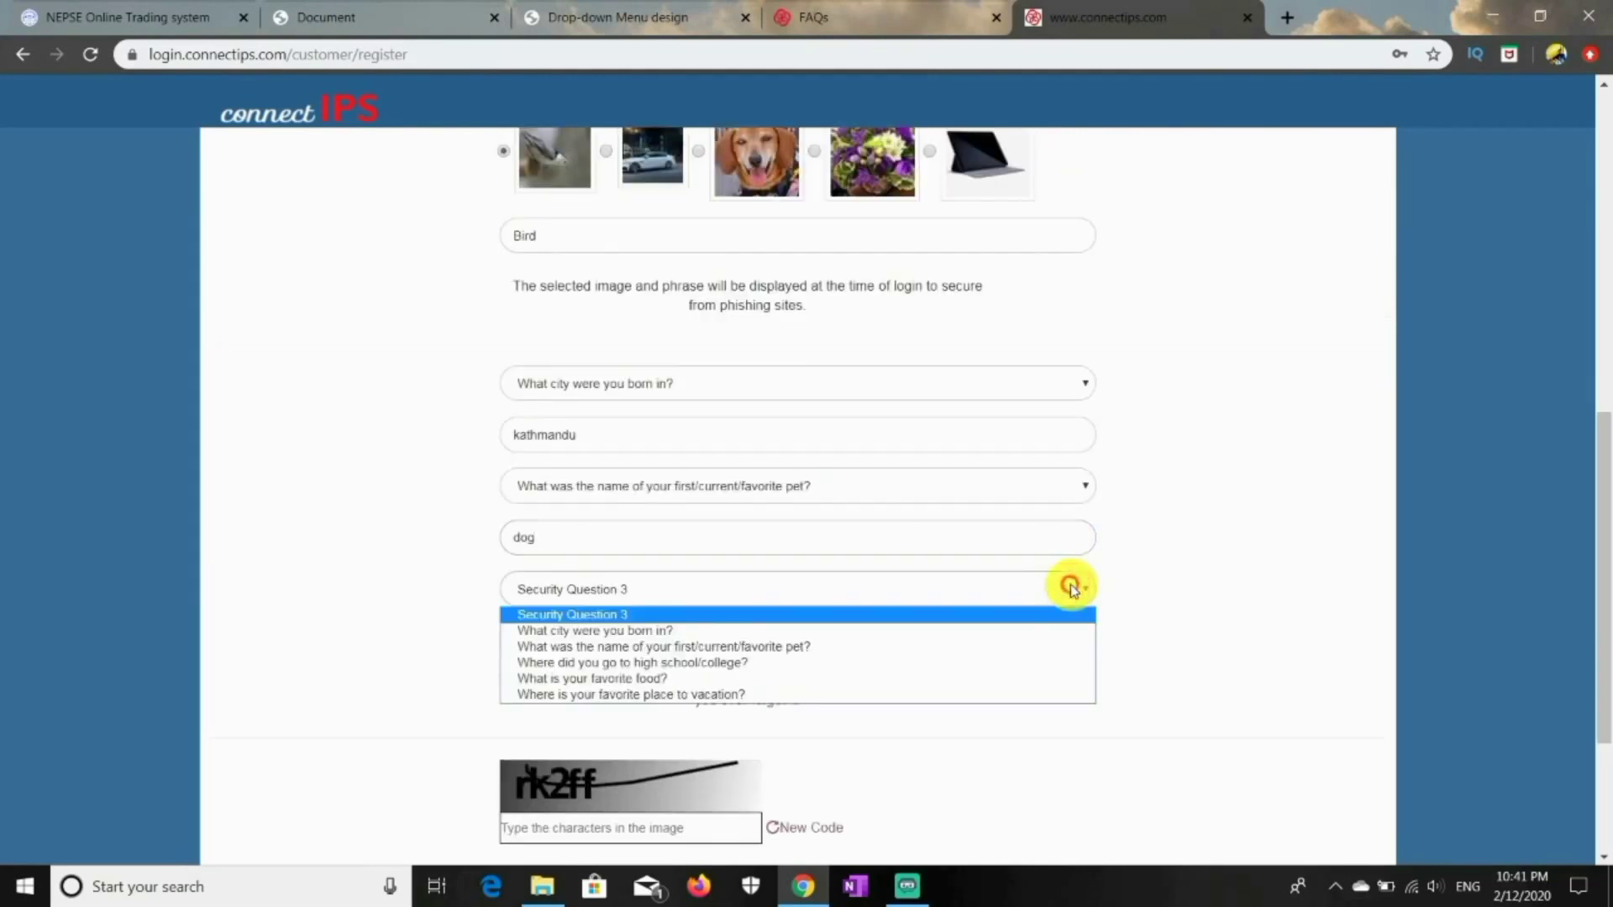
{"action": "left_click", "coordinate": [773, 679]}
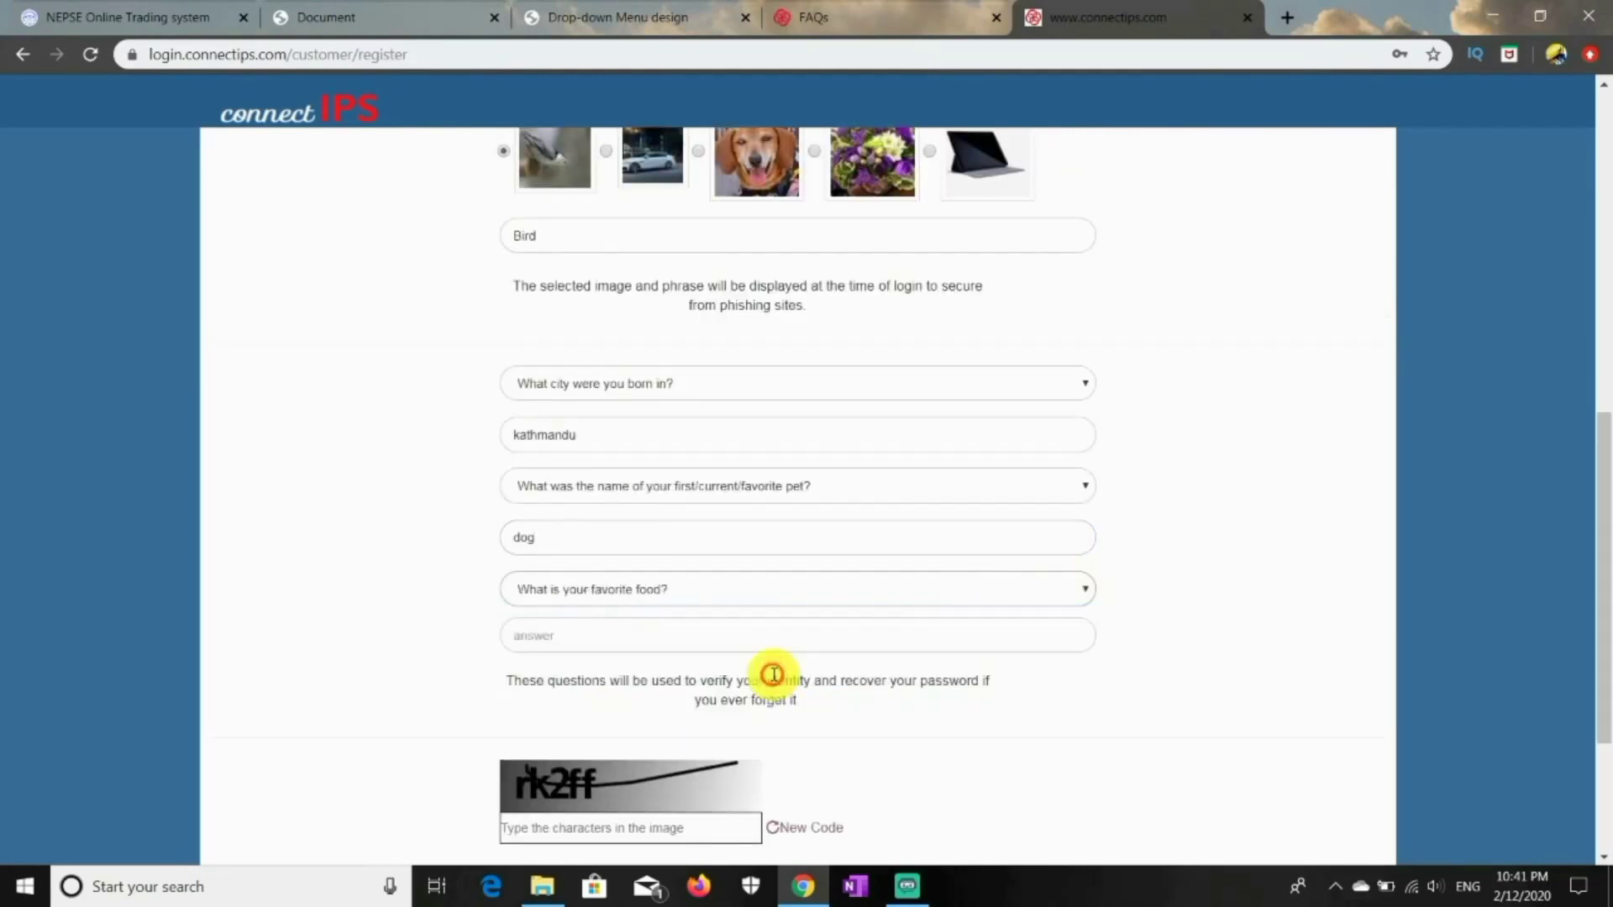
{"action": "left_click", "coordinate": [686, 651]}
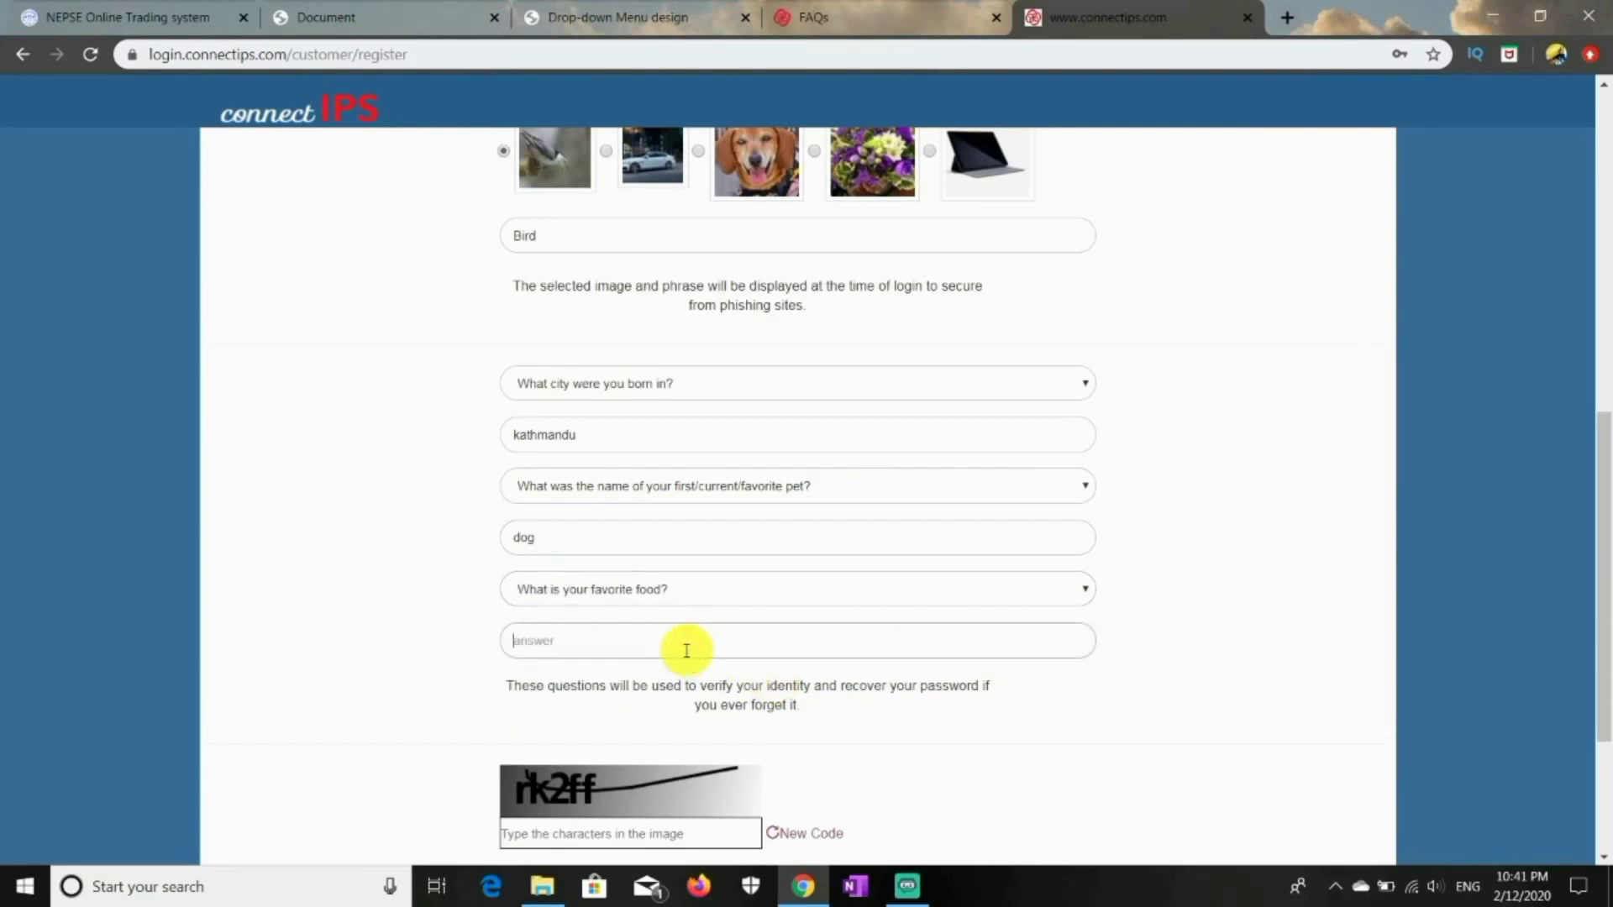
{"action": "scroll", "coordinate": [686, 651], "scroll_direction": "down", "scroll_amount": 3}
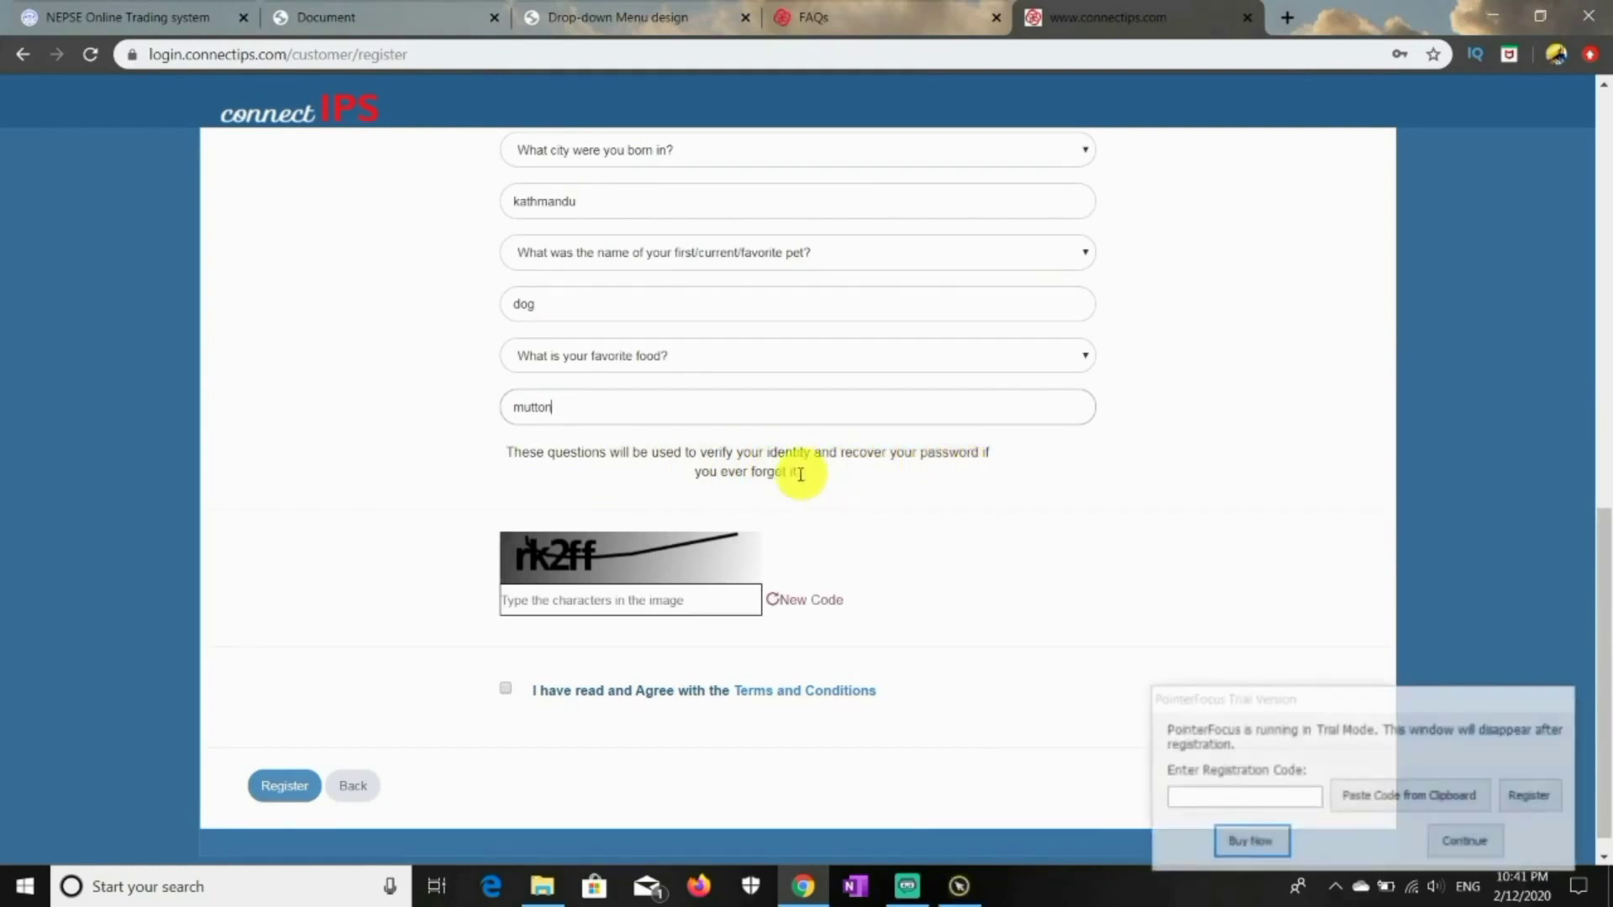
- Enter the captcha characters and submit the completed registration
{"action": "left_click", "coordinate": [1463, 843]}
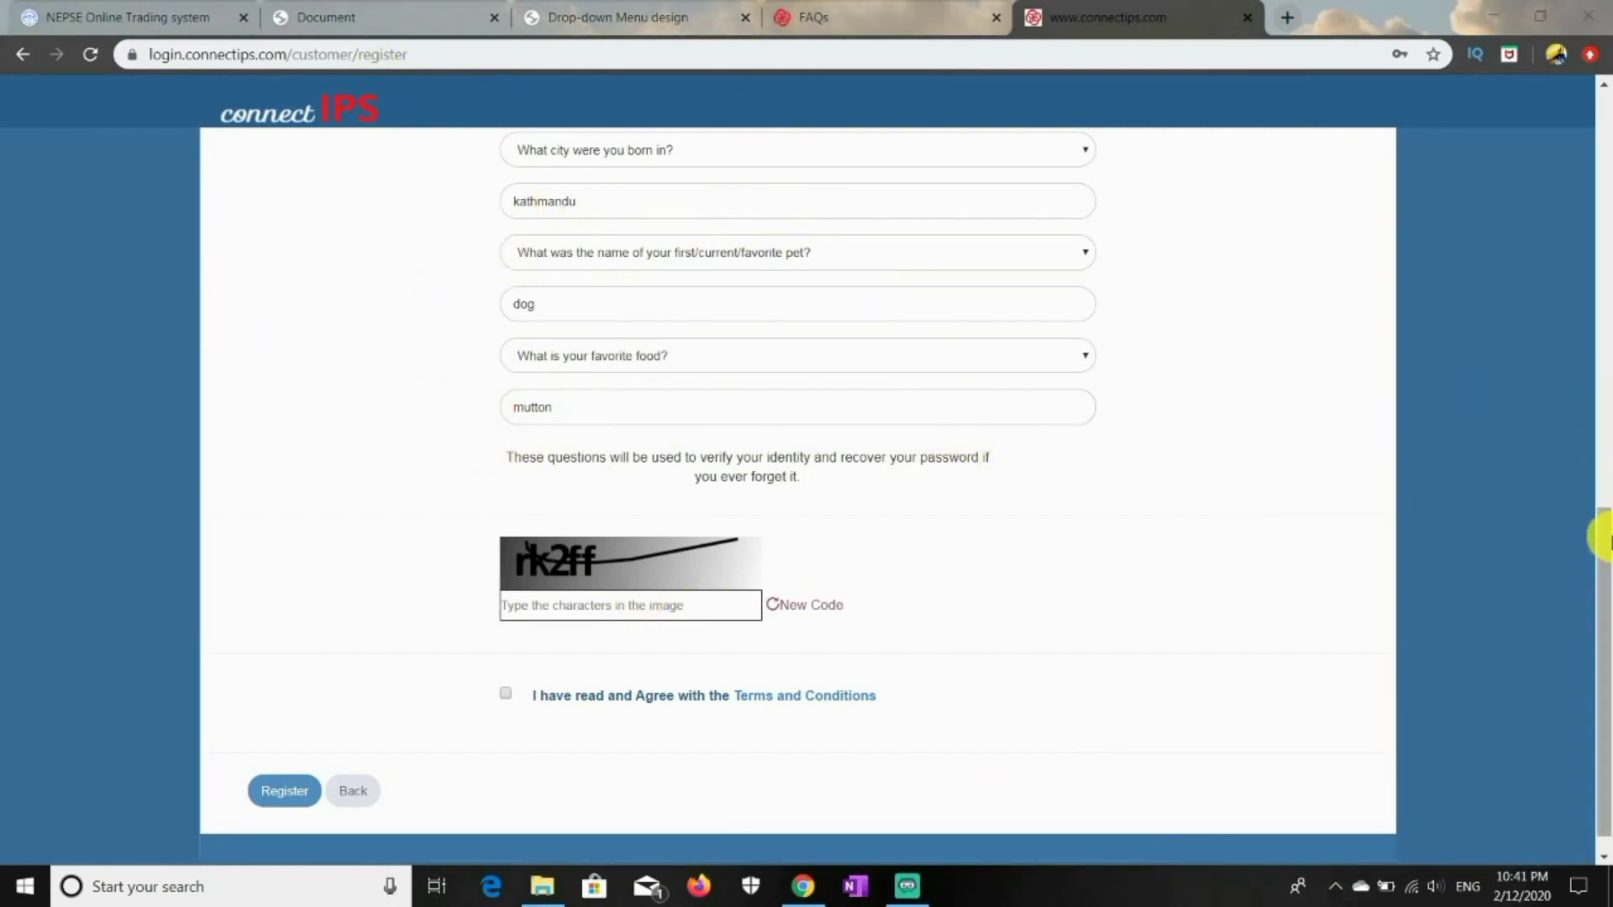
{"action": "left_click_drag", "start_coordinate": [1605, 541], "coordinate": [1602, 569]}
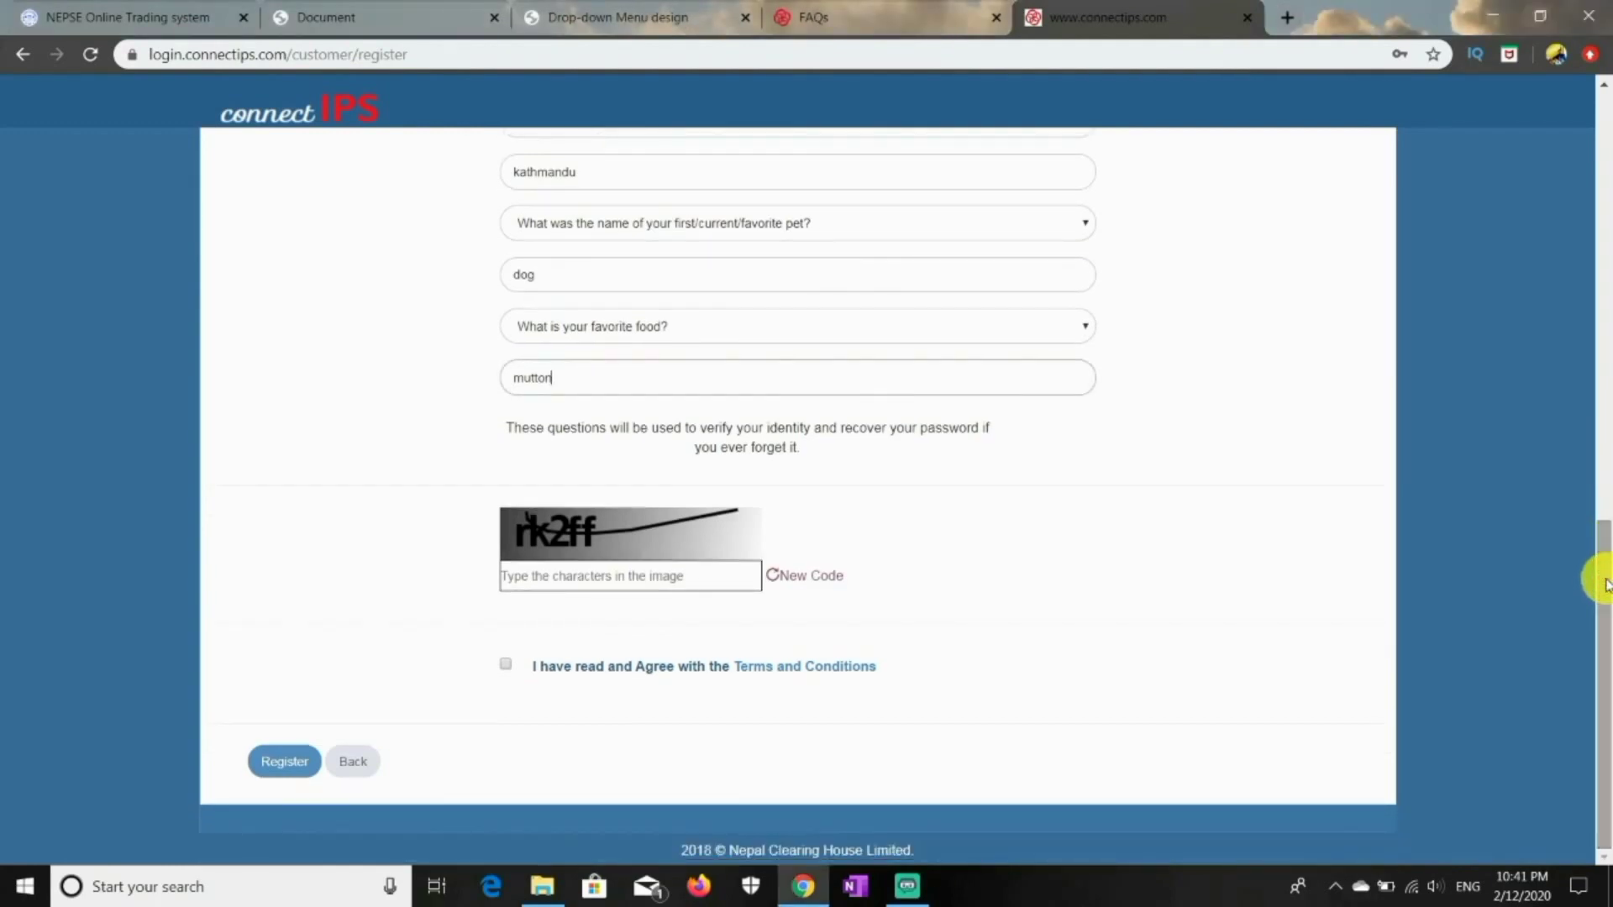
{"action": "left_click", "coordinate": [588, 577]}
{"action": "type", "text": "r"}
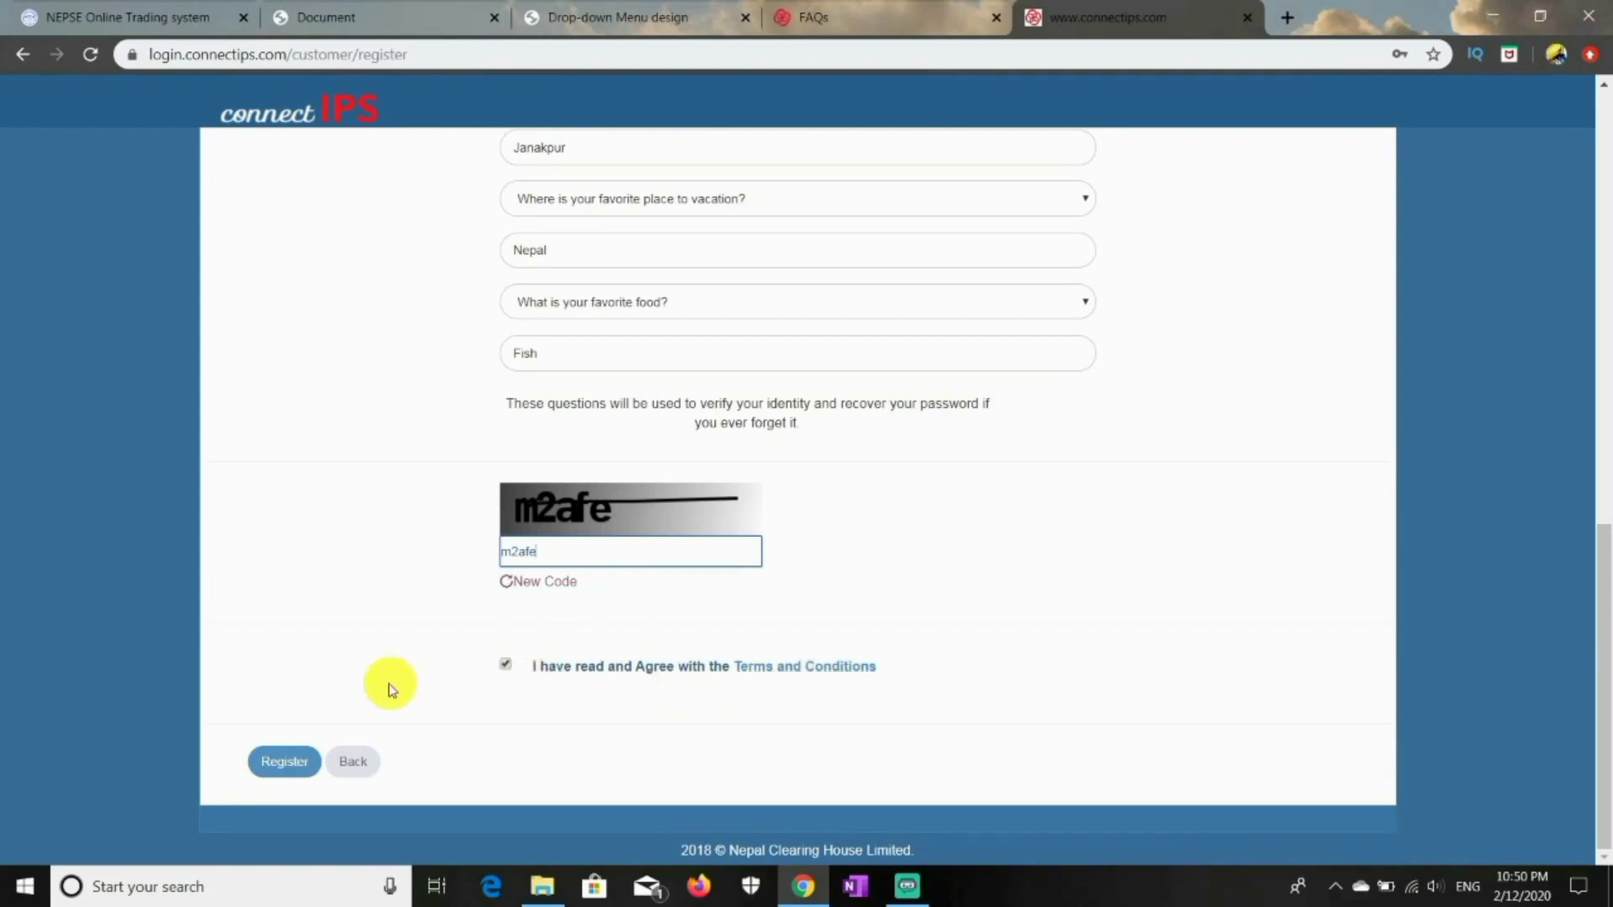
{"action": "left_click", "coordinate": [286, 763]}
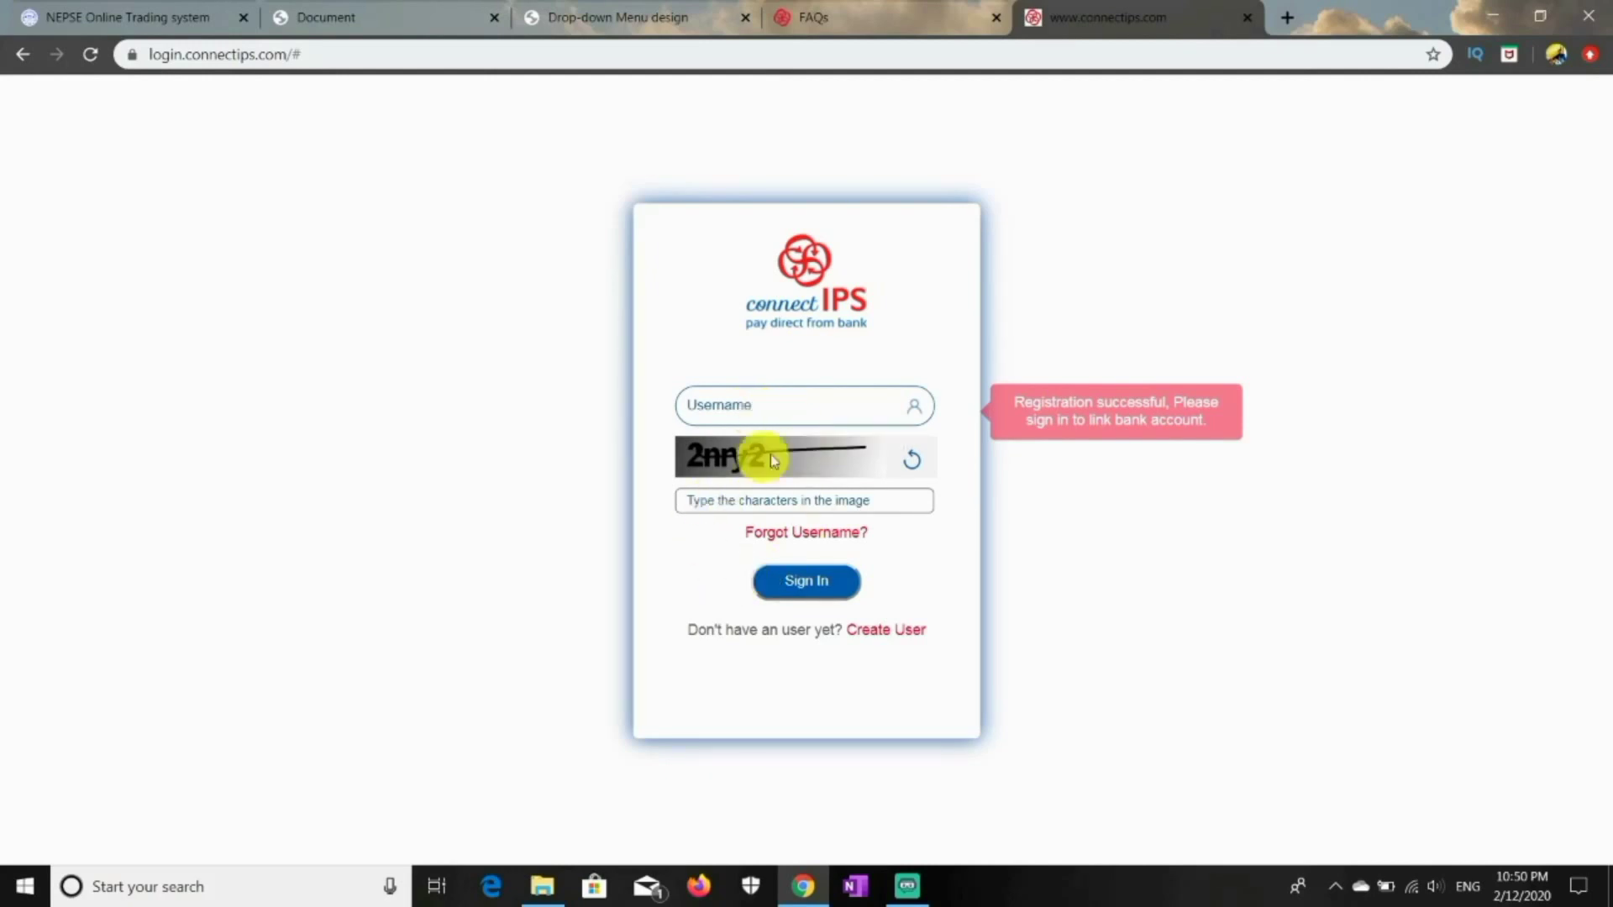
- Sign in with the new username, the login captcha and the account password
{"action": "left_click", "coordinate": [1465, 842]}
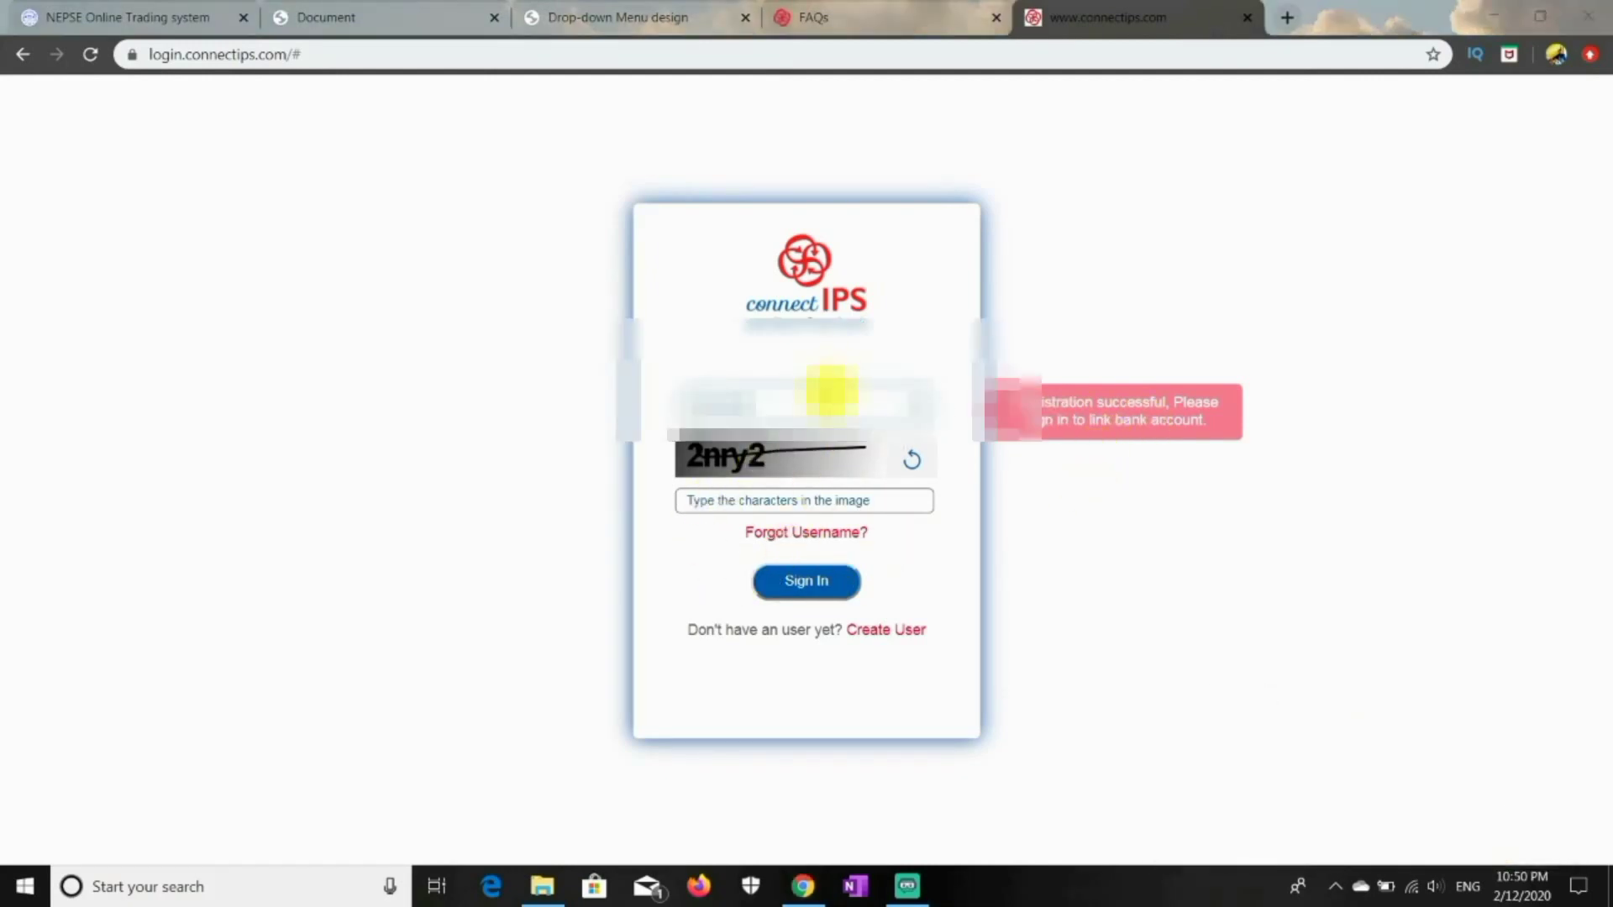
{"action": "left_click", "coordinate": [824, 404]}
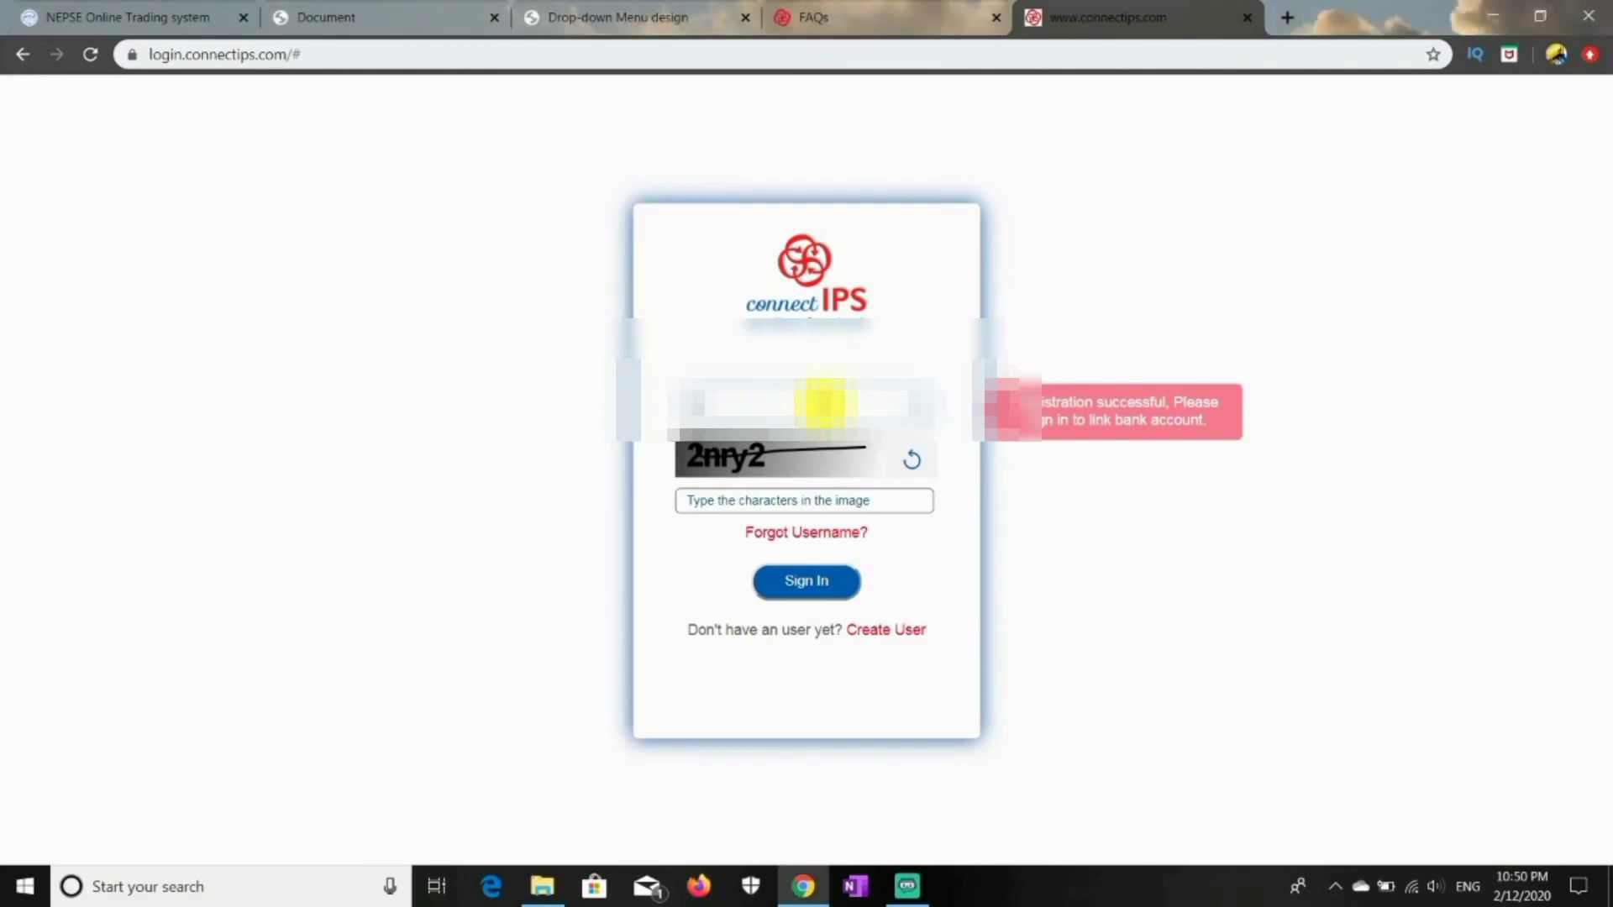
{"action": "left_click", "coordinate": [799, 501]}
{"action": "type", "text": "2nry2"}
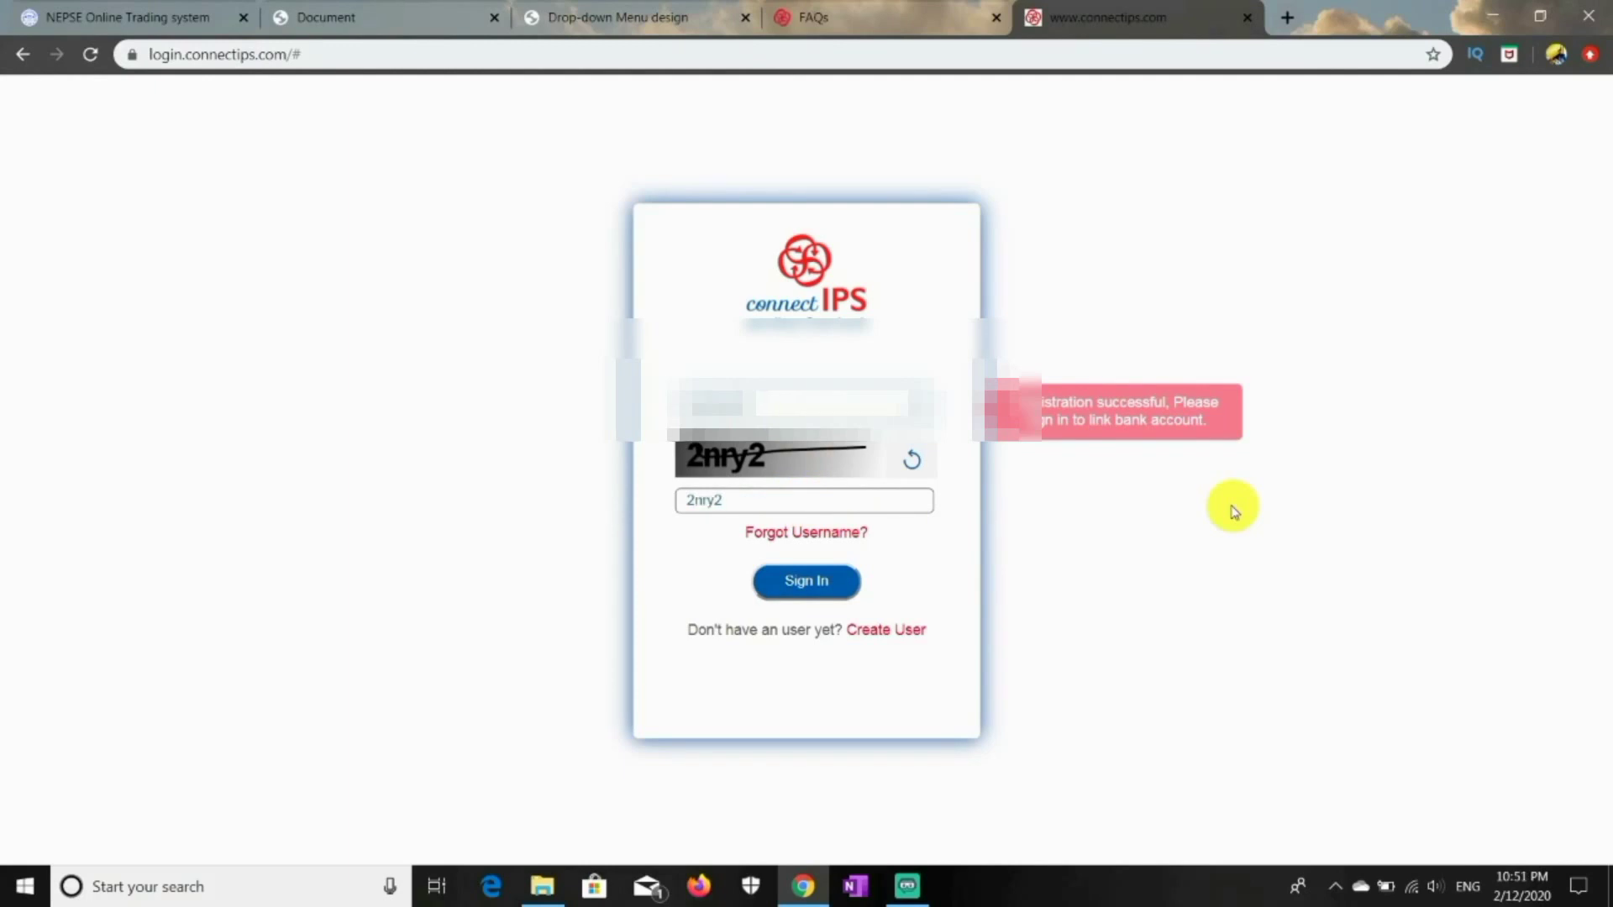
{"action": "left_click", "coordinate": [811, 582]}
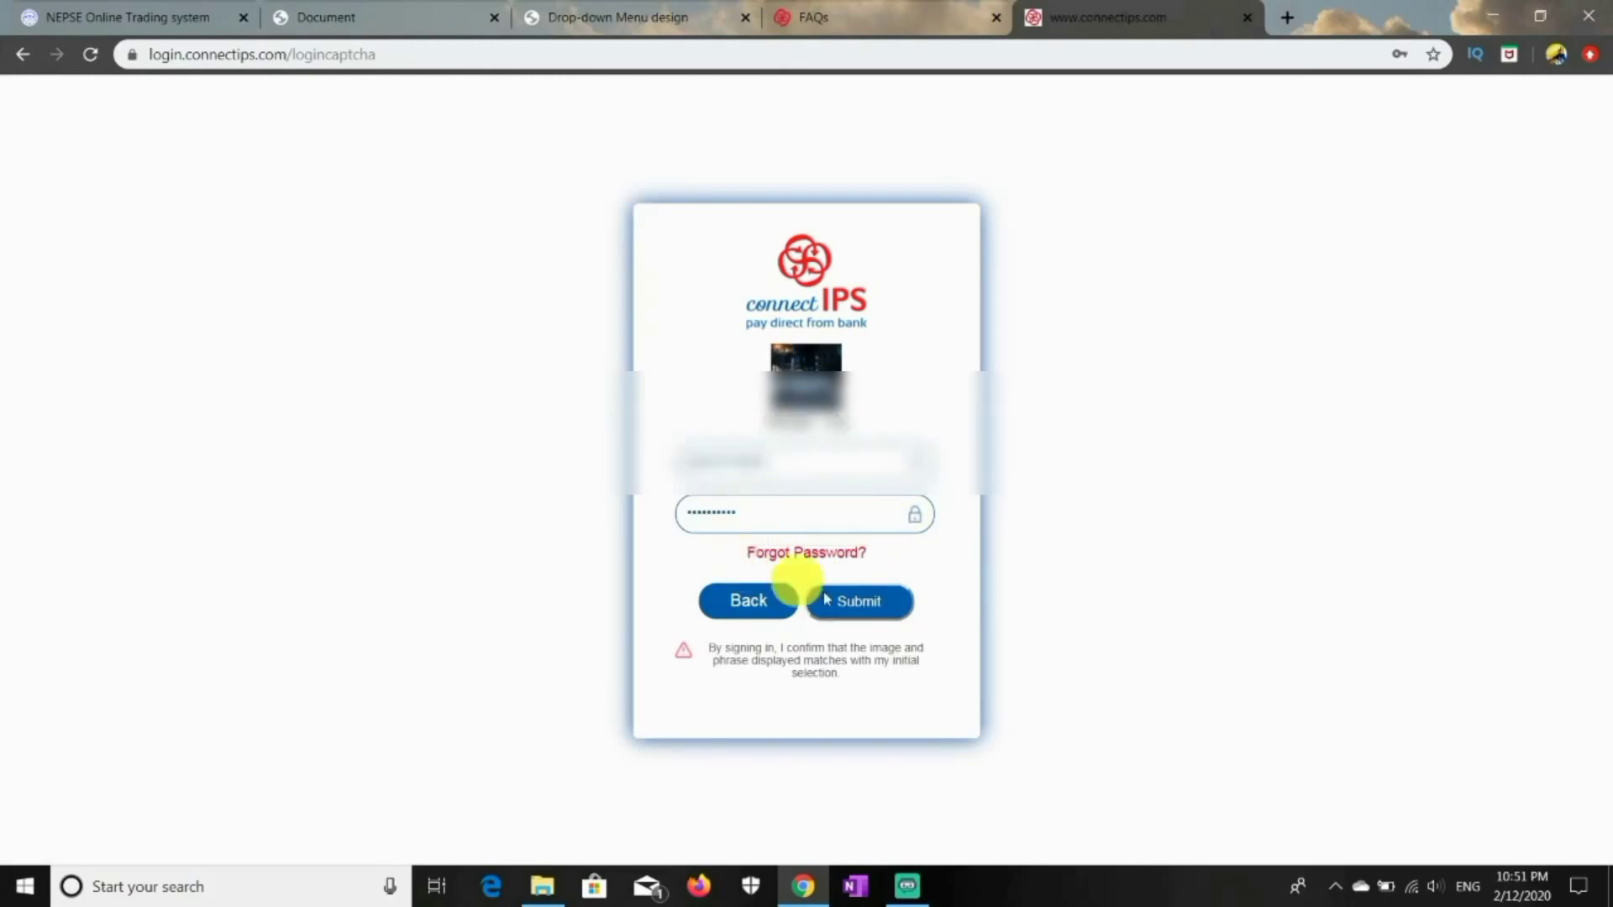
{"action": "left_click", "coordinate": [848, 602]}
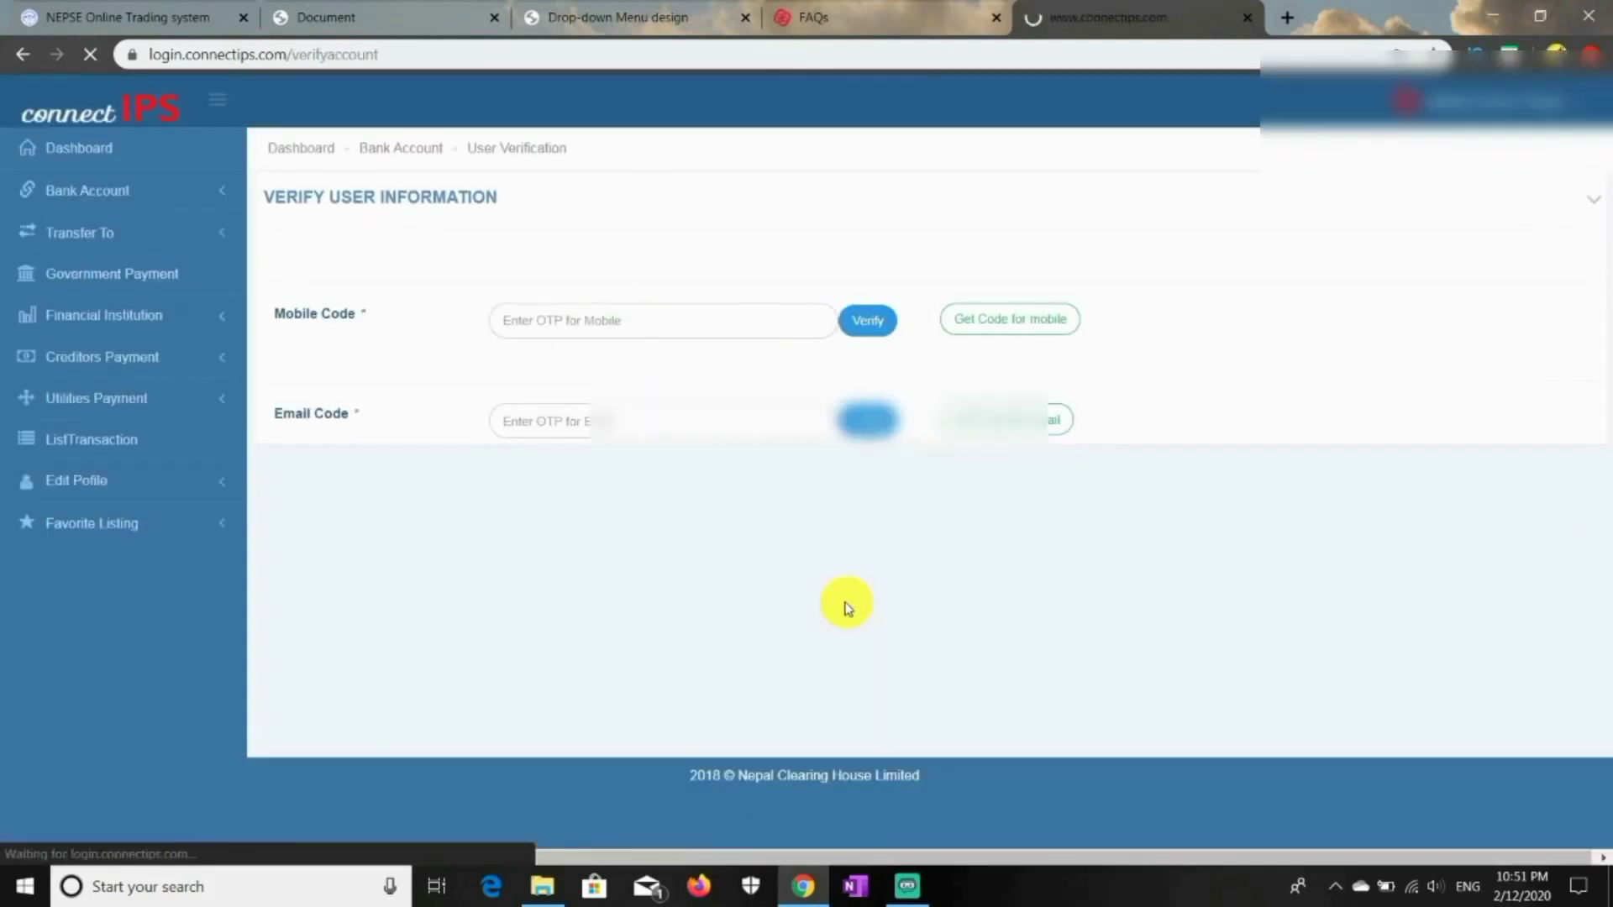
- Request a mobile verification code and verify the mobile number with it
{"action": "scroll", "coordinate": [1604, 289], "scroll_direction": "down", "scroll_amount": 1}
{"action": "scroll", "coordinate": [1604, 290], "scroll_direction": "up", "scroll_amount": 1}
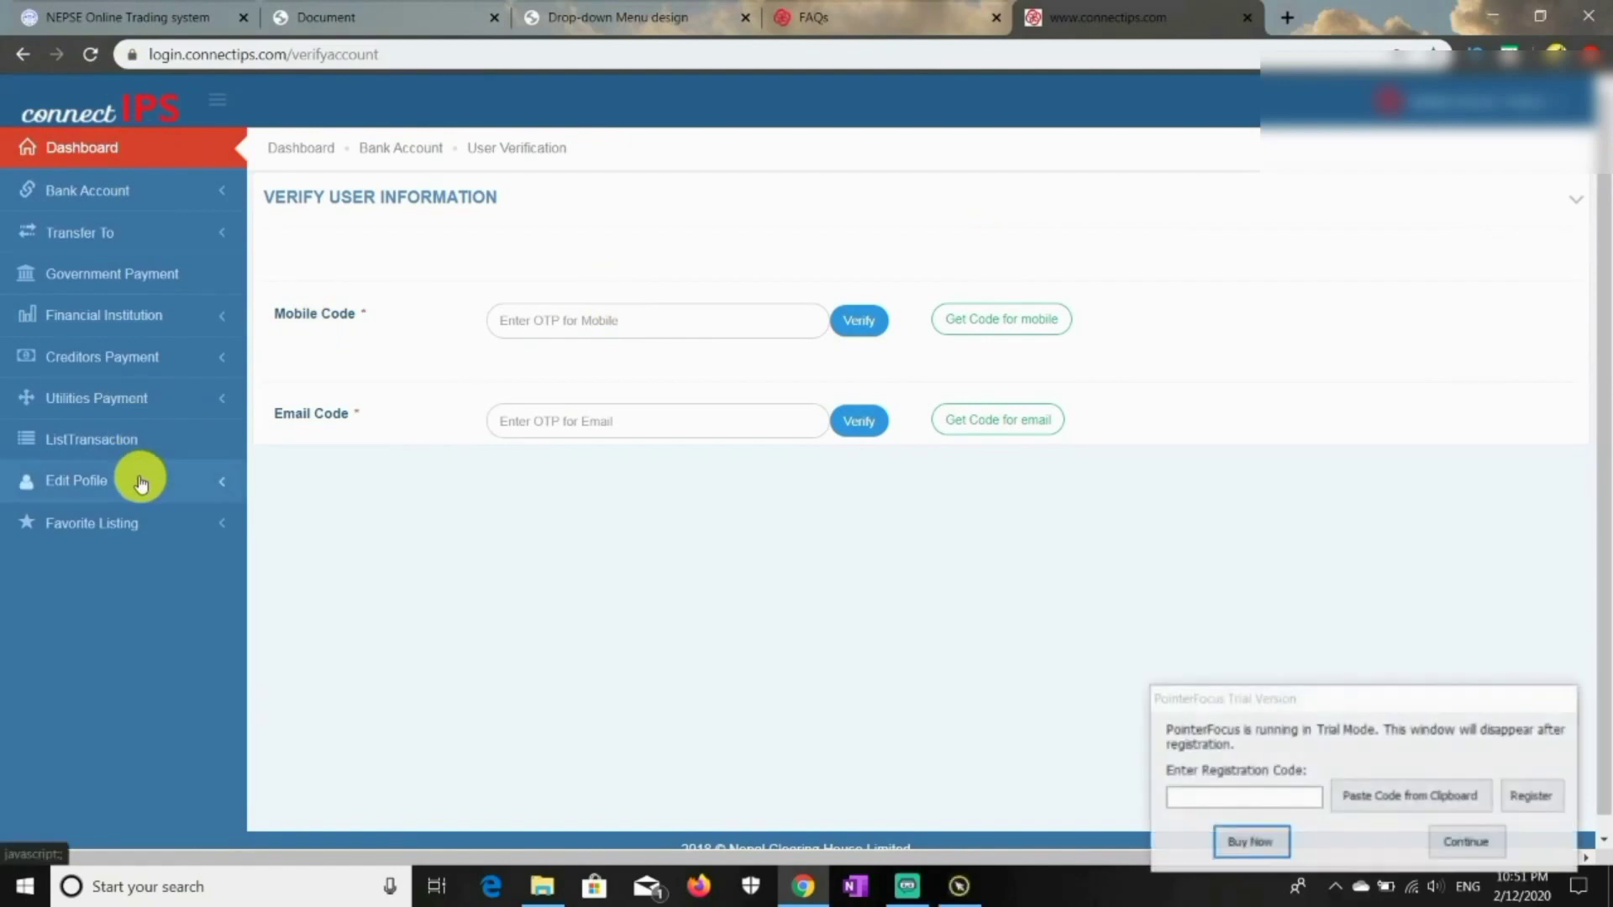
{"action": "left_click", "coordinate": [1472, 841]}
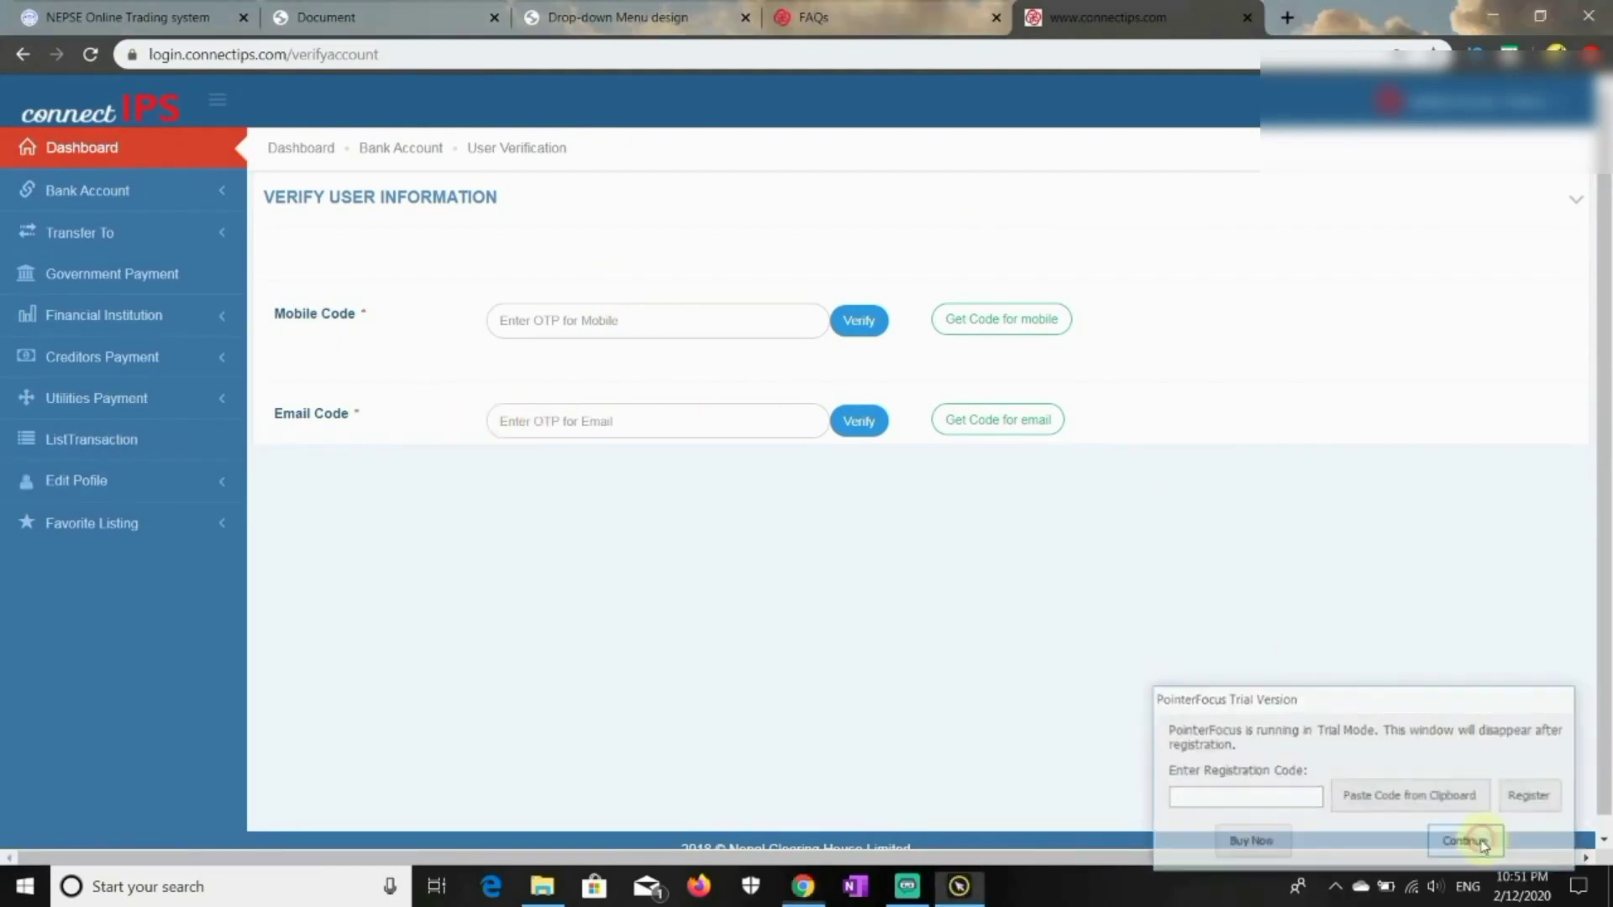
{"action": "left_click", "coordinate": [563, 324]}
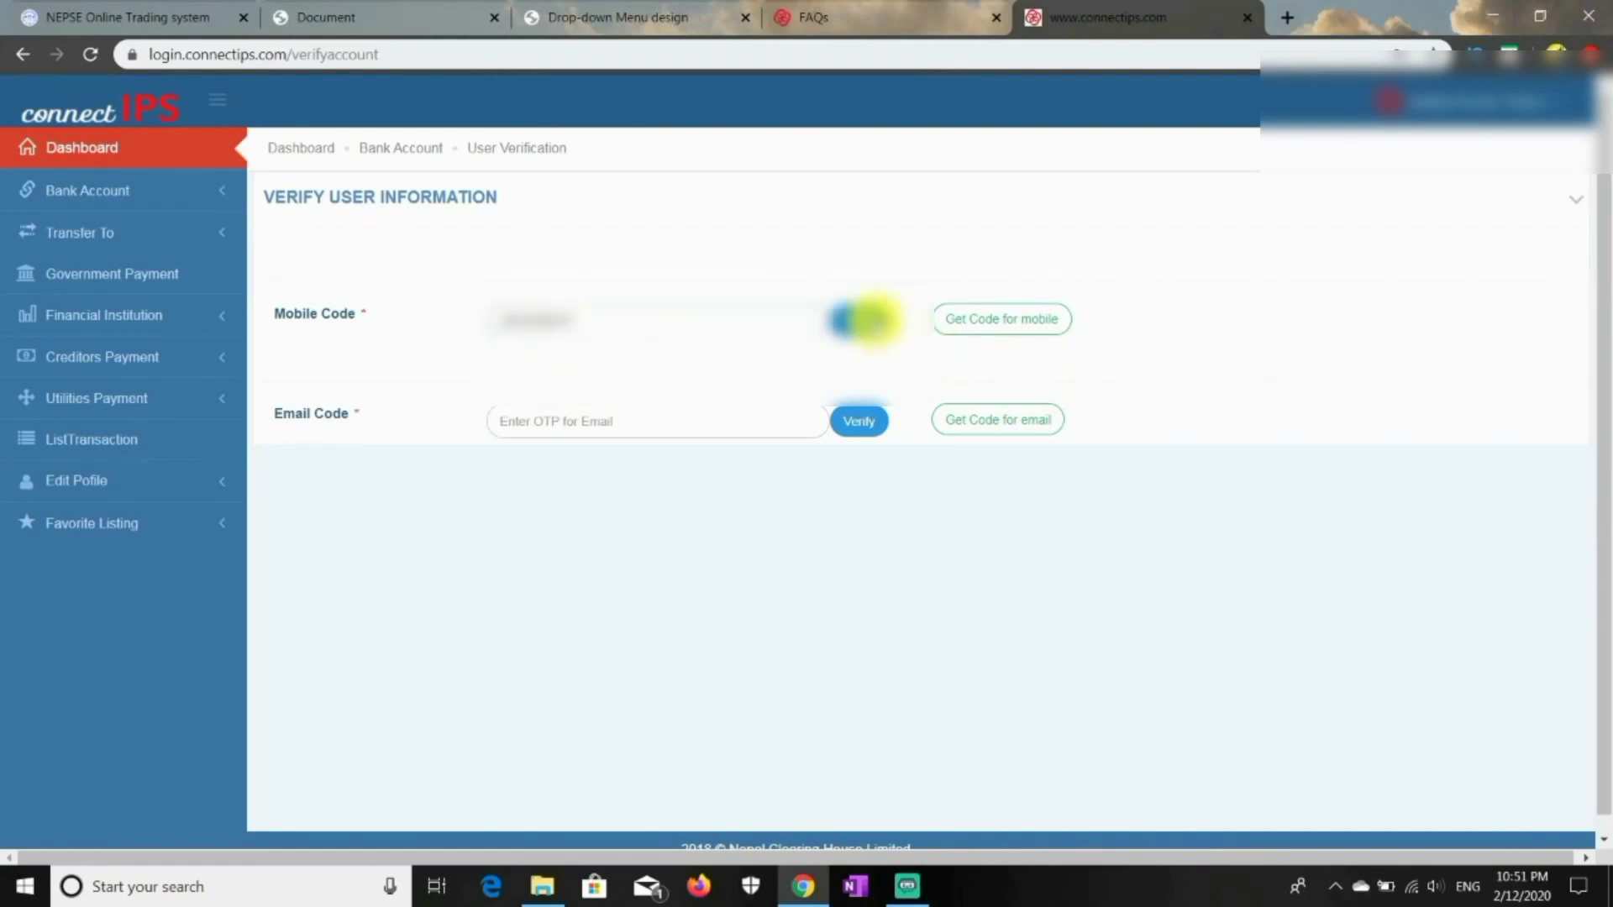
{"action": "left_click", "coordinate": [985, 327]}
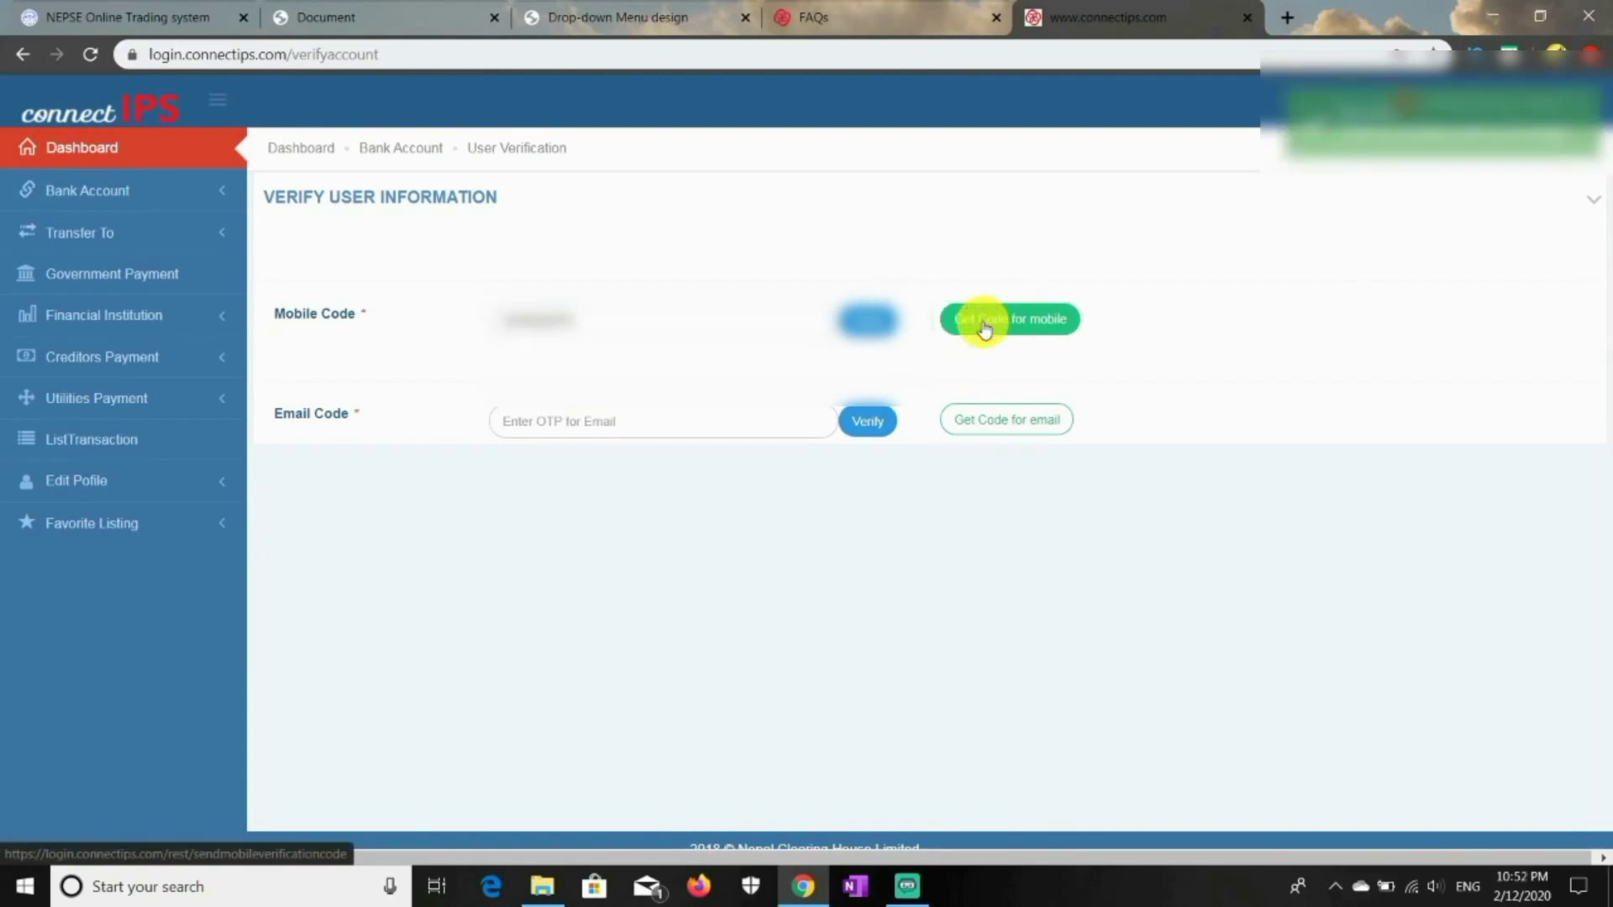
{"action": "left_click", "coordinate": [852, 335]}
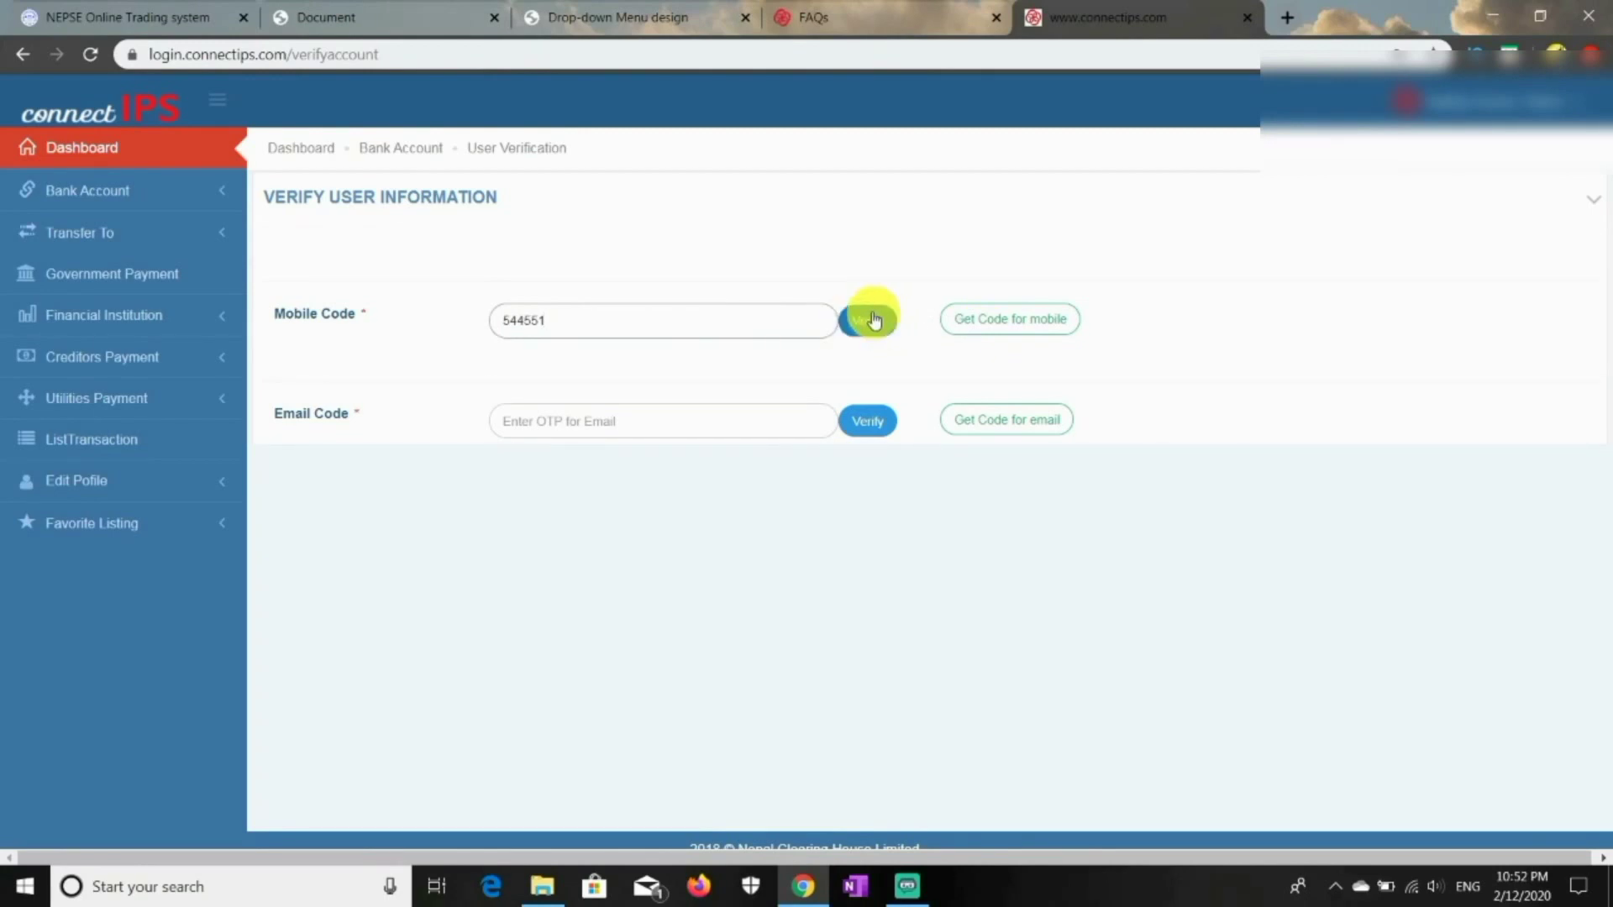
{"action": "left_click", "coordinate": [874, 319]}
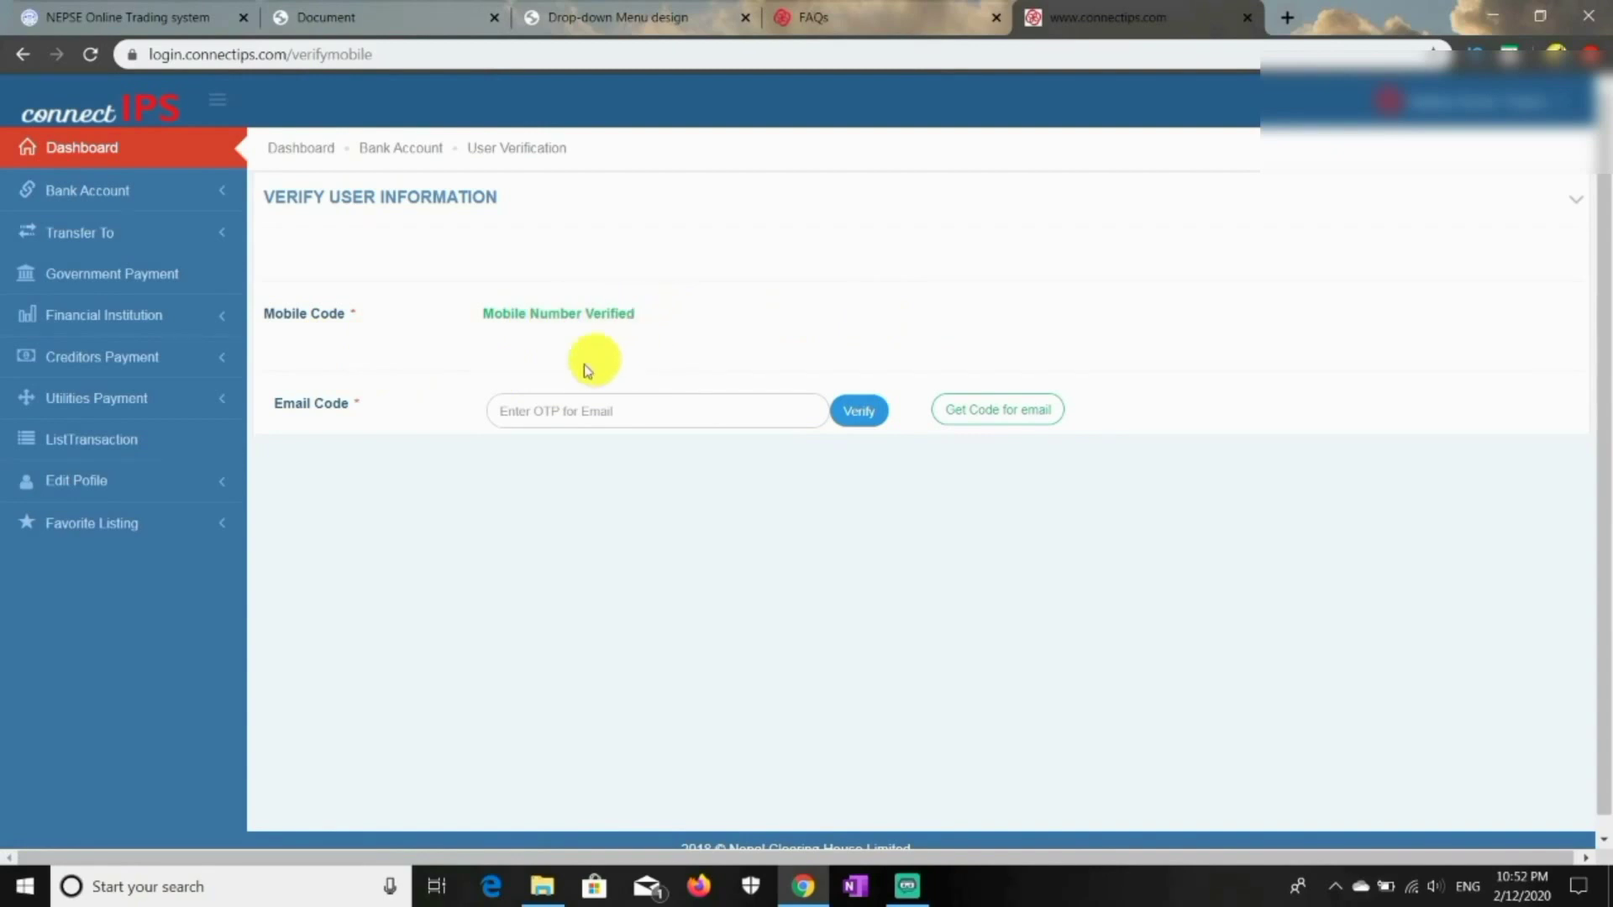
- Request an e-mail verification code, enter it and verify the e-mail ID
{"action": "left_click", "coordinate": [998, 415]}
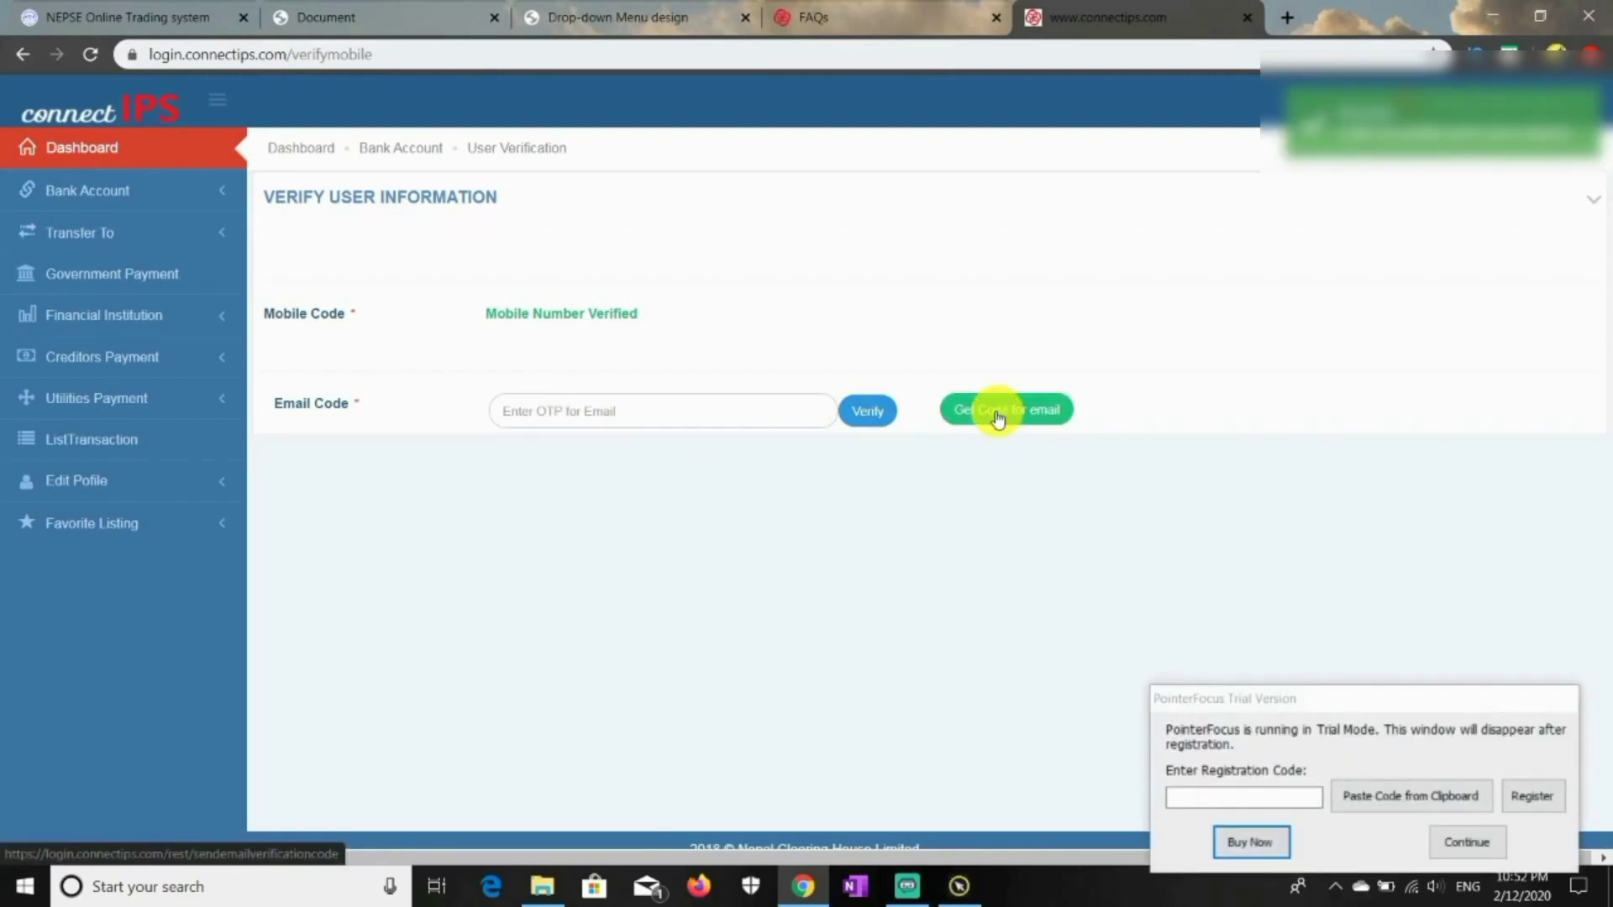
{"action": "left_click", "coordinate": [1446, 850]}
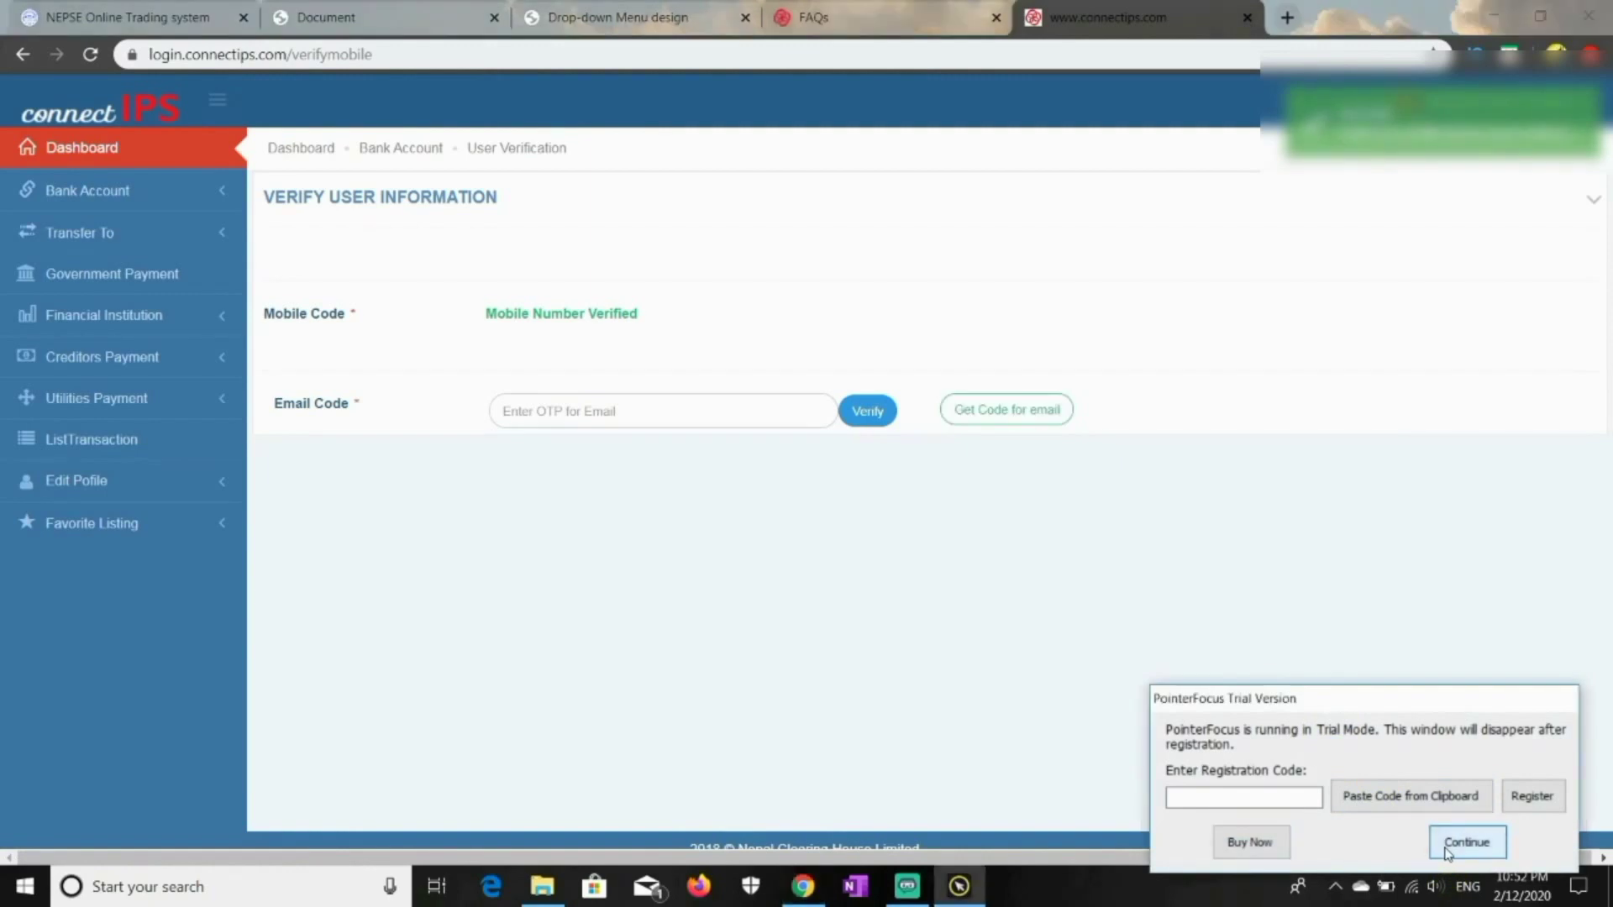
{"action": "left_click", "coordinate": [635, 413]}
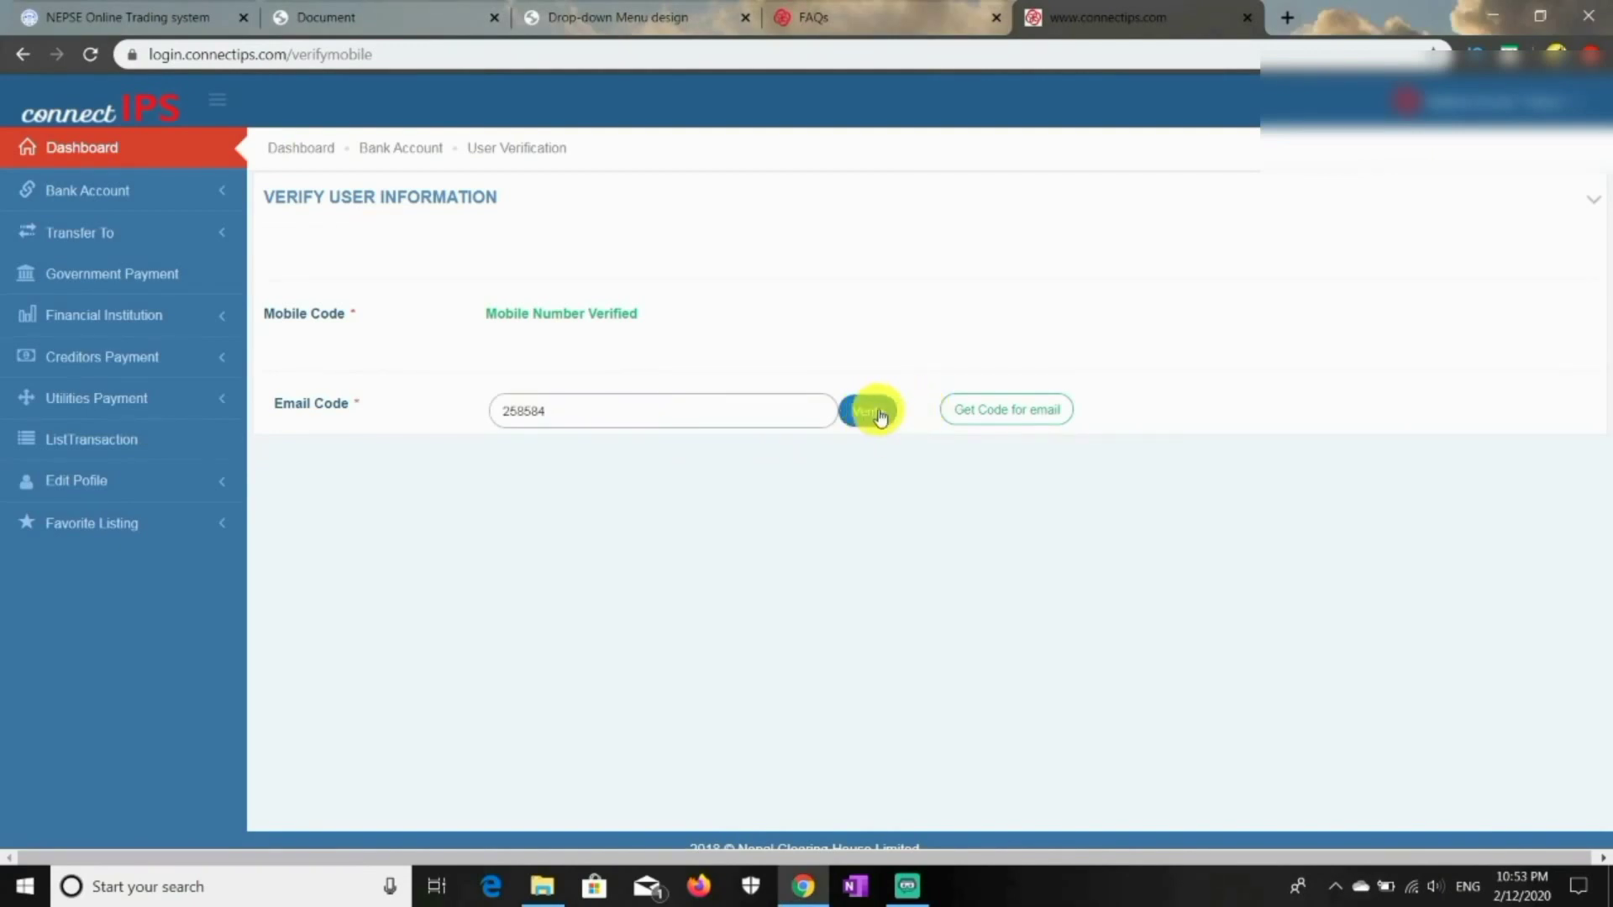
{"action": "left_click", "coordinate": [868, 411]}
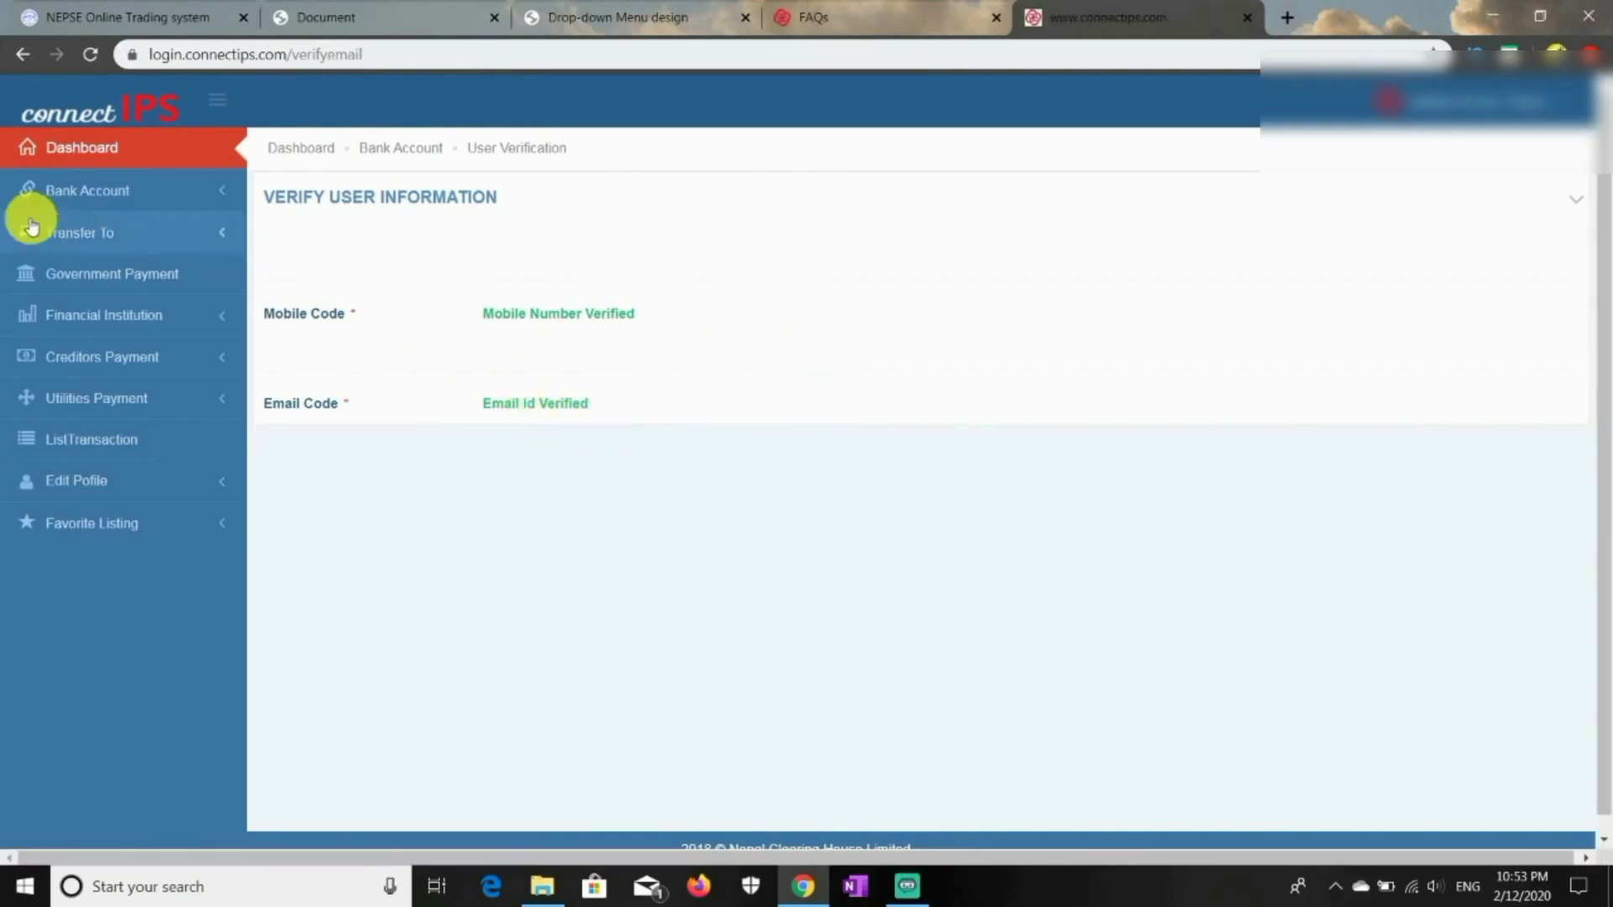
- Open Bank Account > Link Account and enter nickname 'acc' and the account number
{"action": "left_click", "coordinate": [91, 195]}
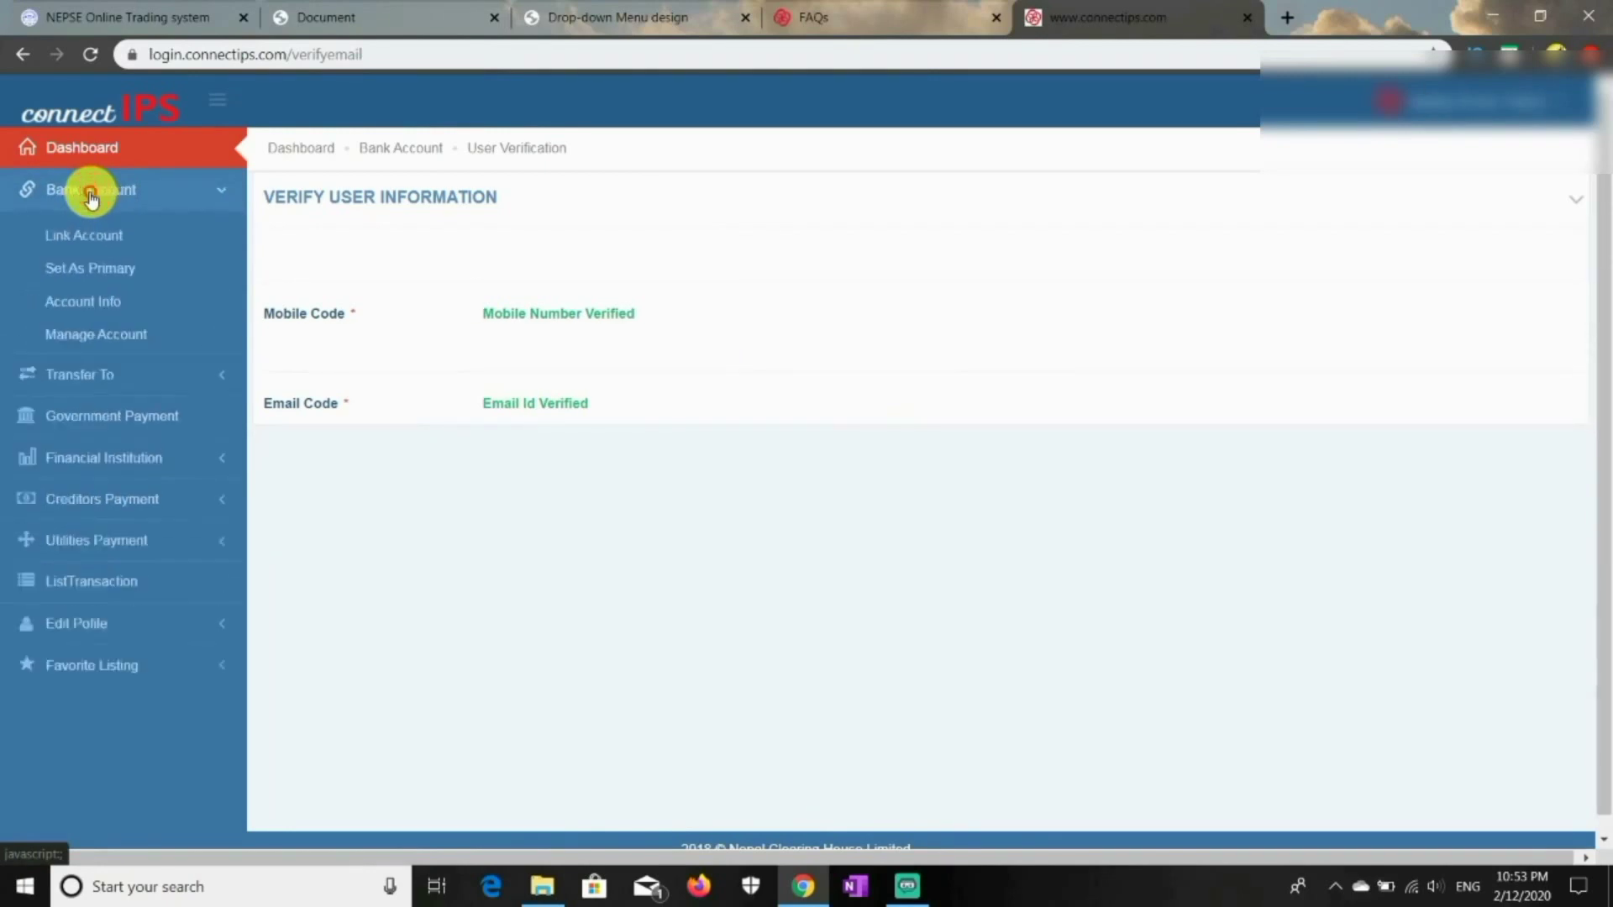
{"action": "left_click", "coordinate": [121, 243]}
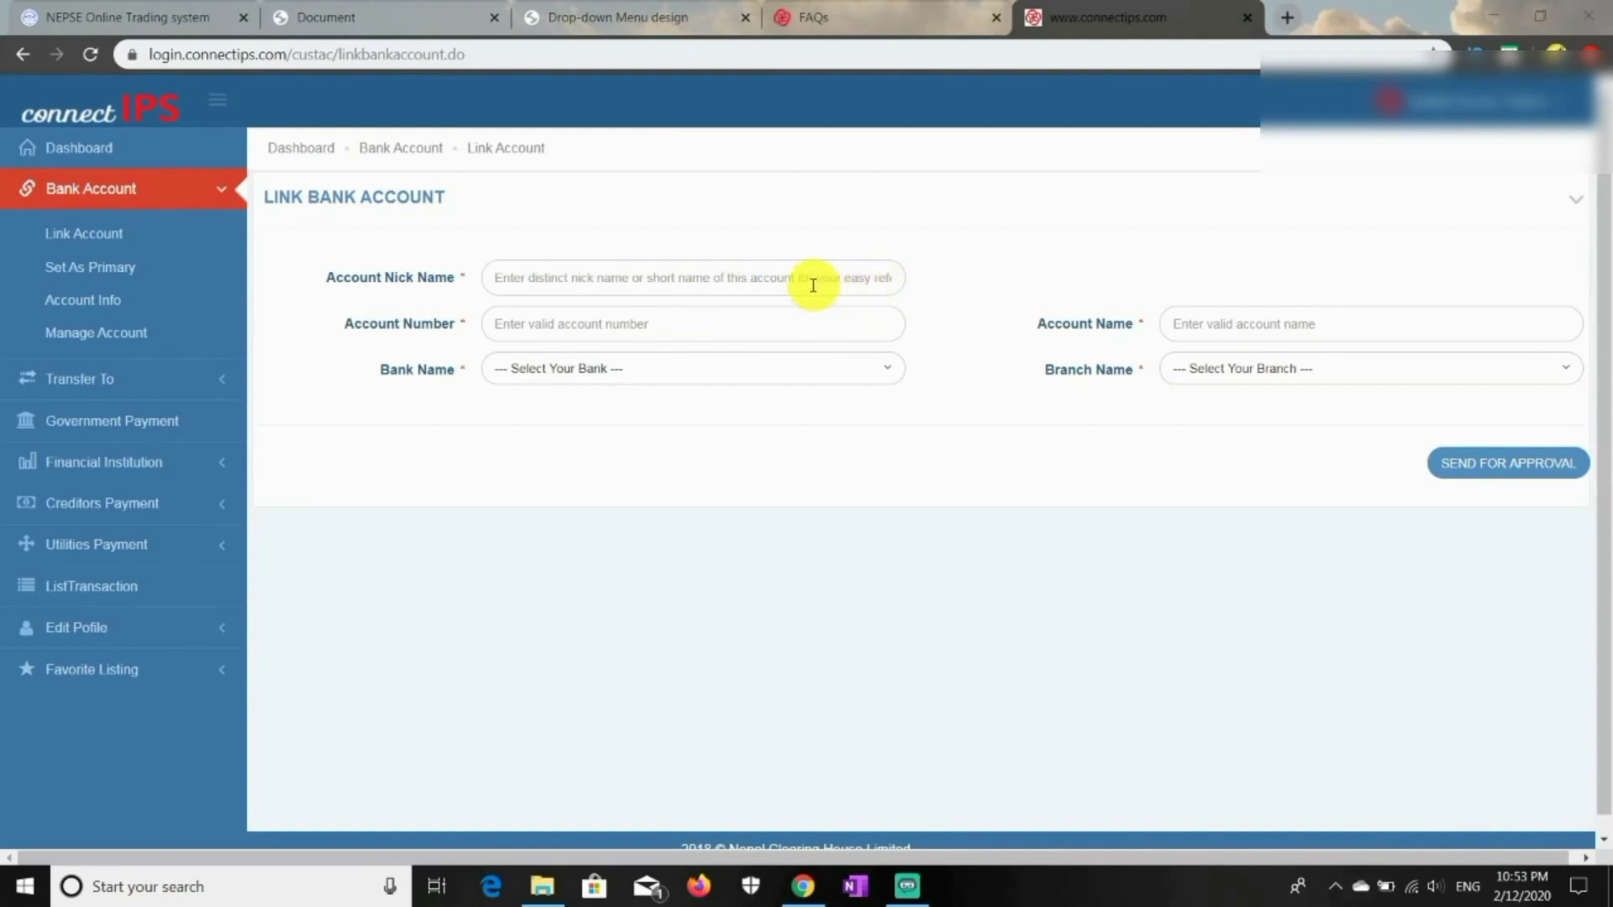
{"action": "left_click", "coordinate": [721, 273]}
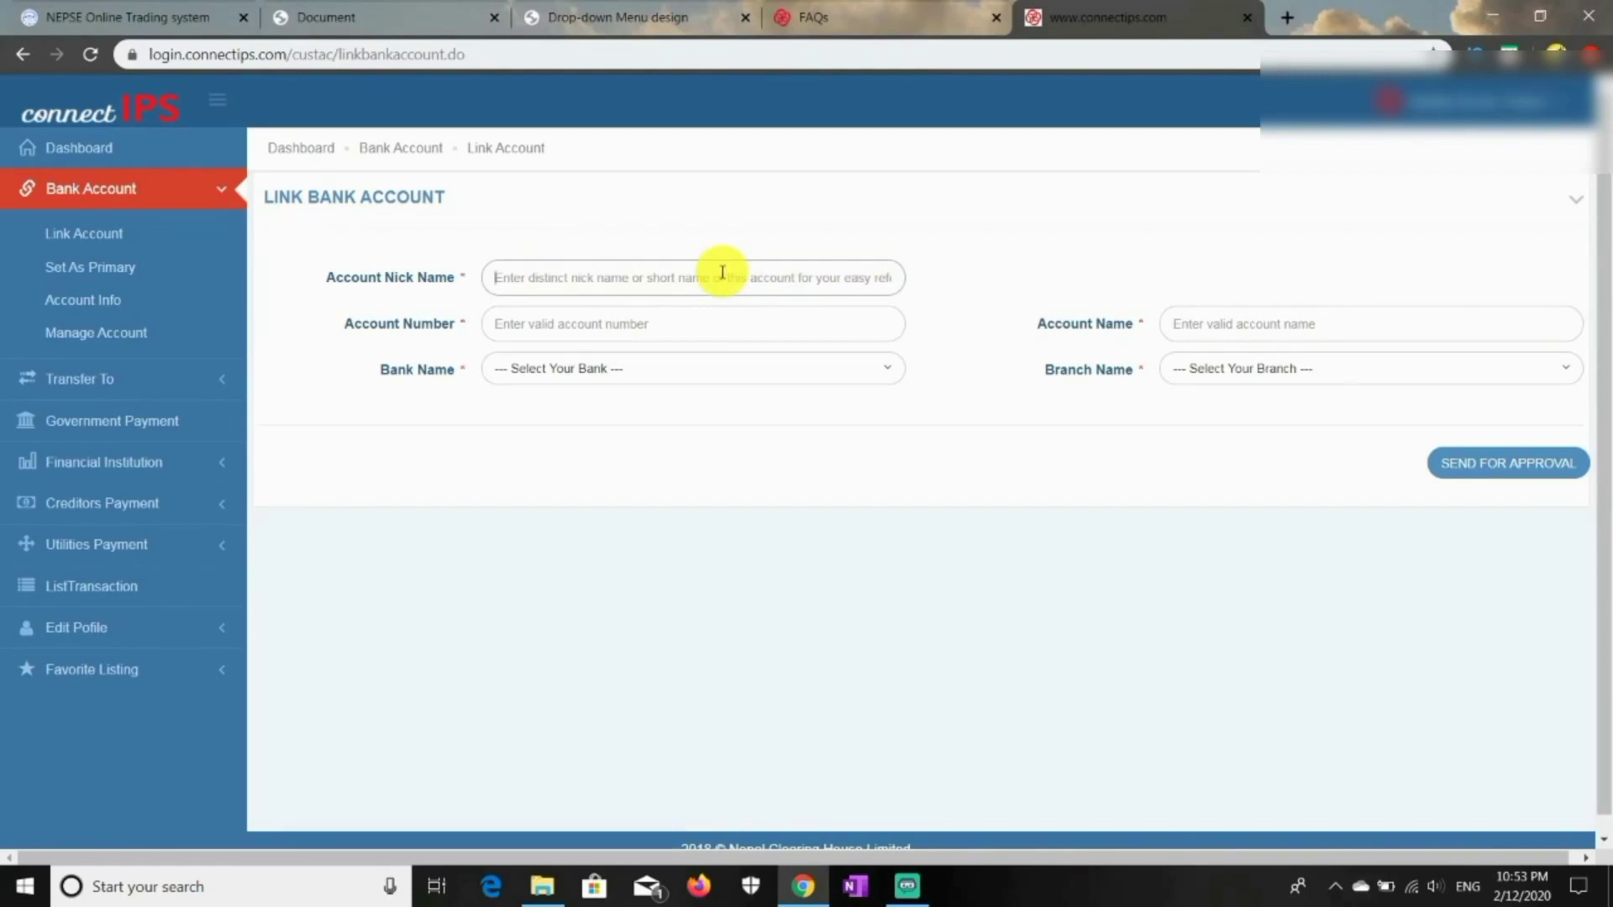
{"action": "type", "text": "acco"}
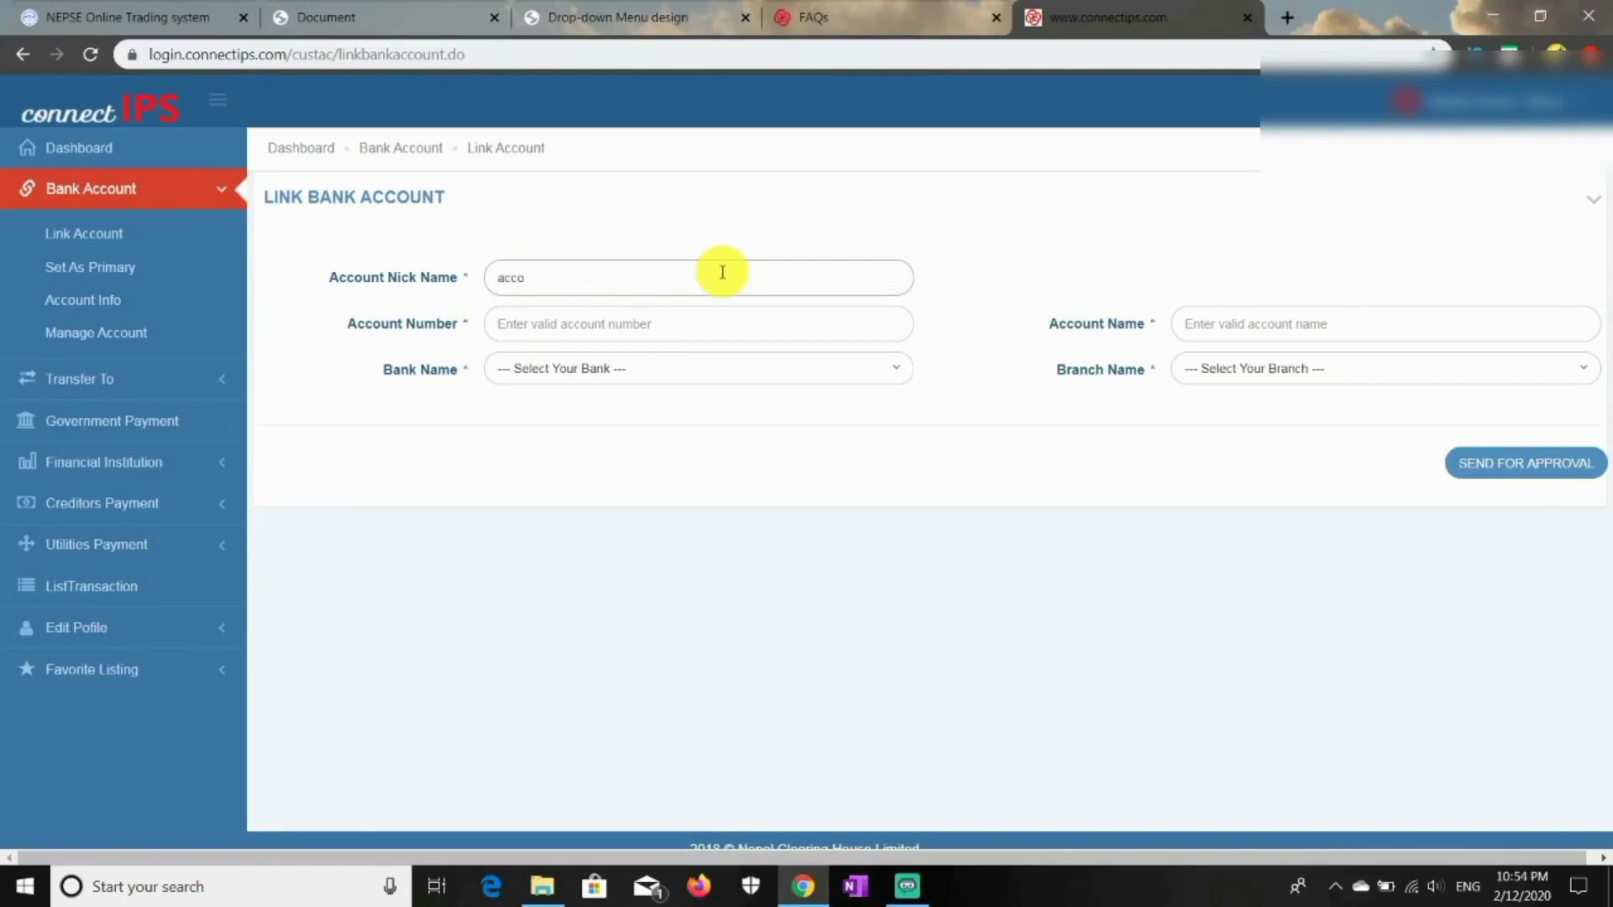
{"action": "left_click", "coordinate": [598, 324]}
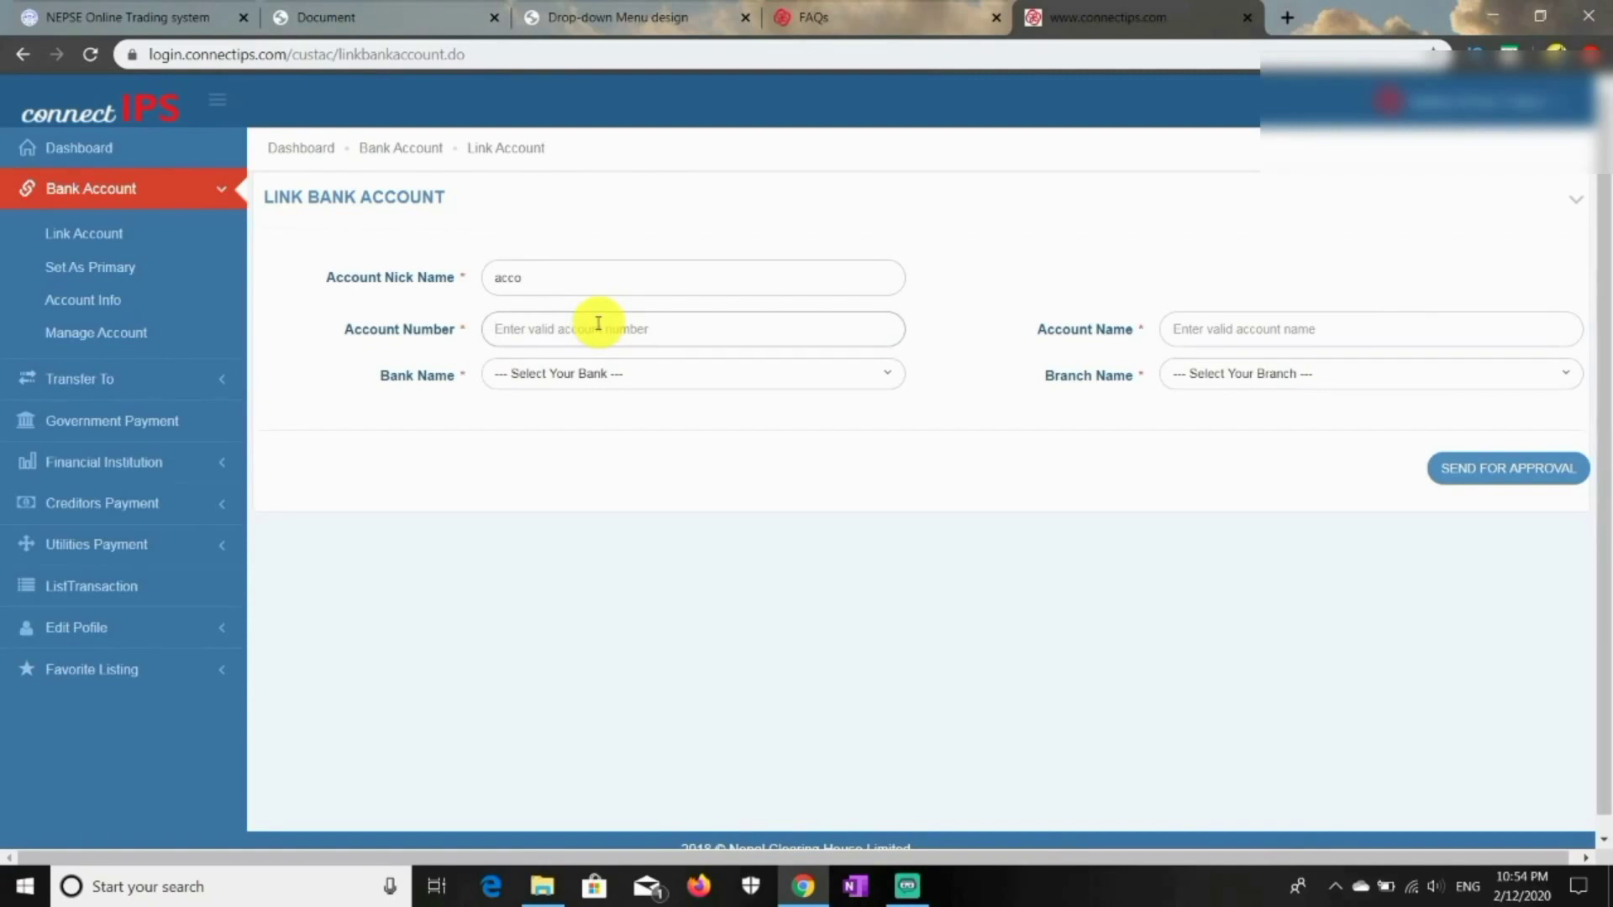
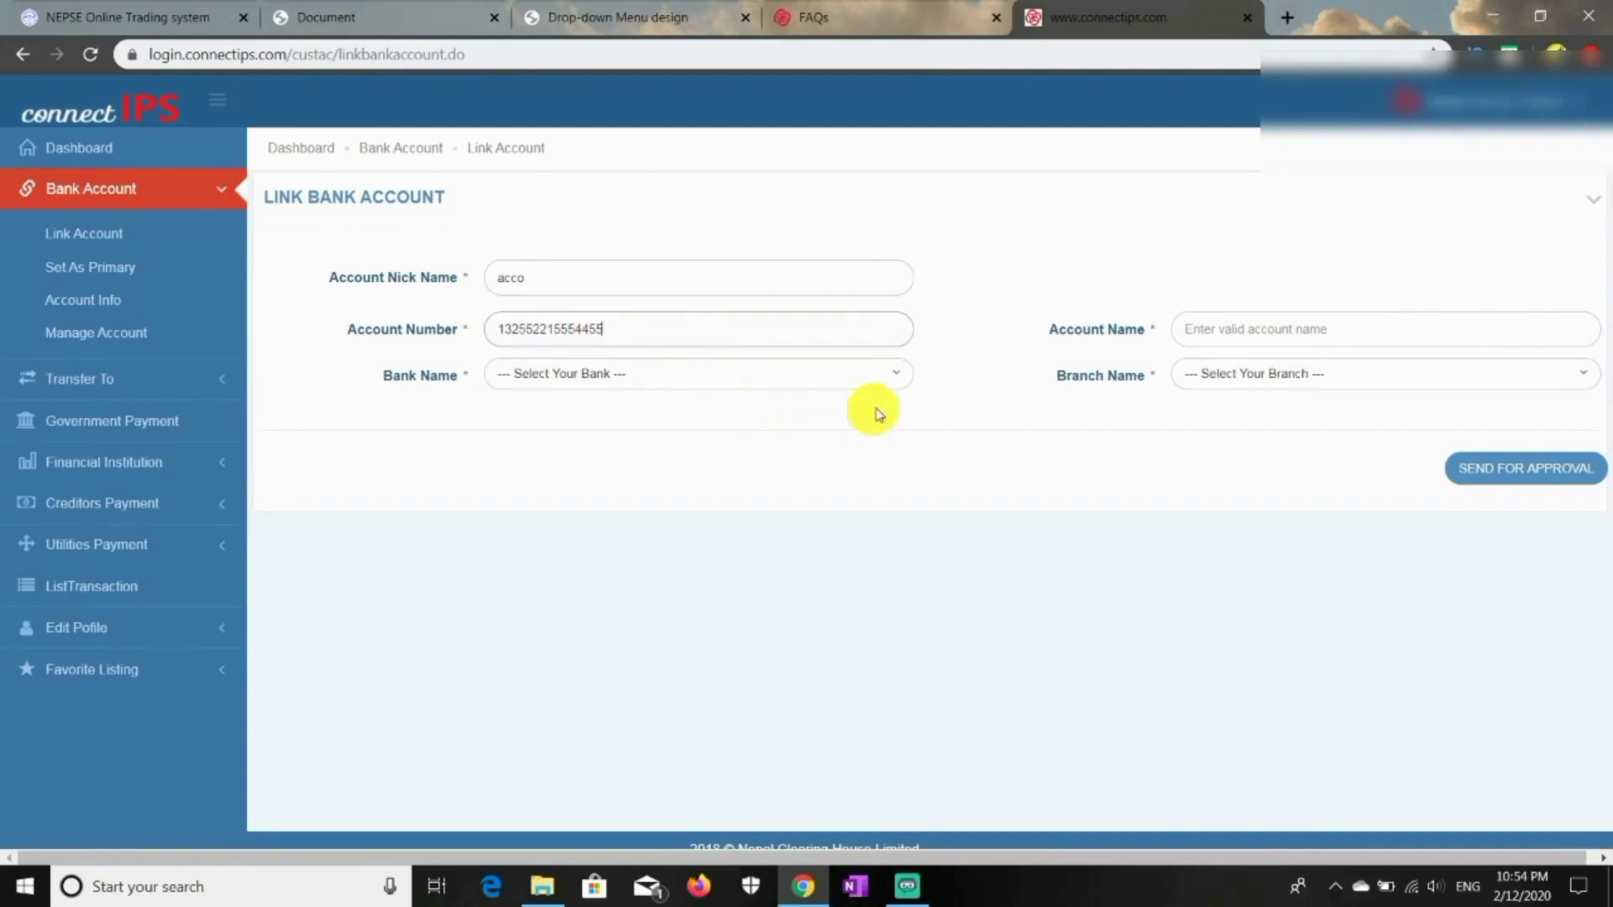
- Choose Excel Development Bank Ltd., Balgundhura Branch, and send the link request for approval
{"action": "left_click", "coordinate": [897, 380]}
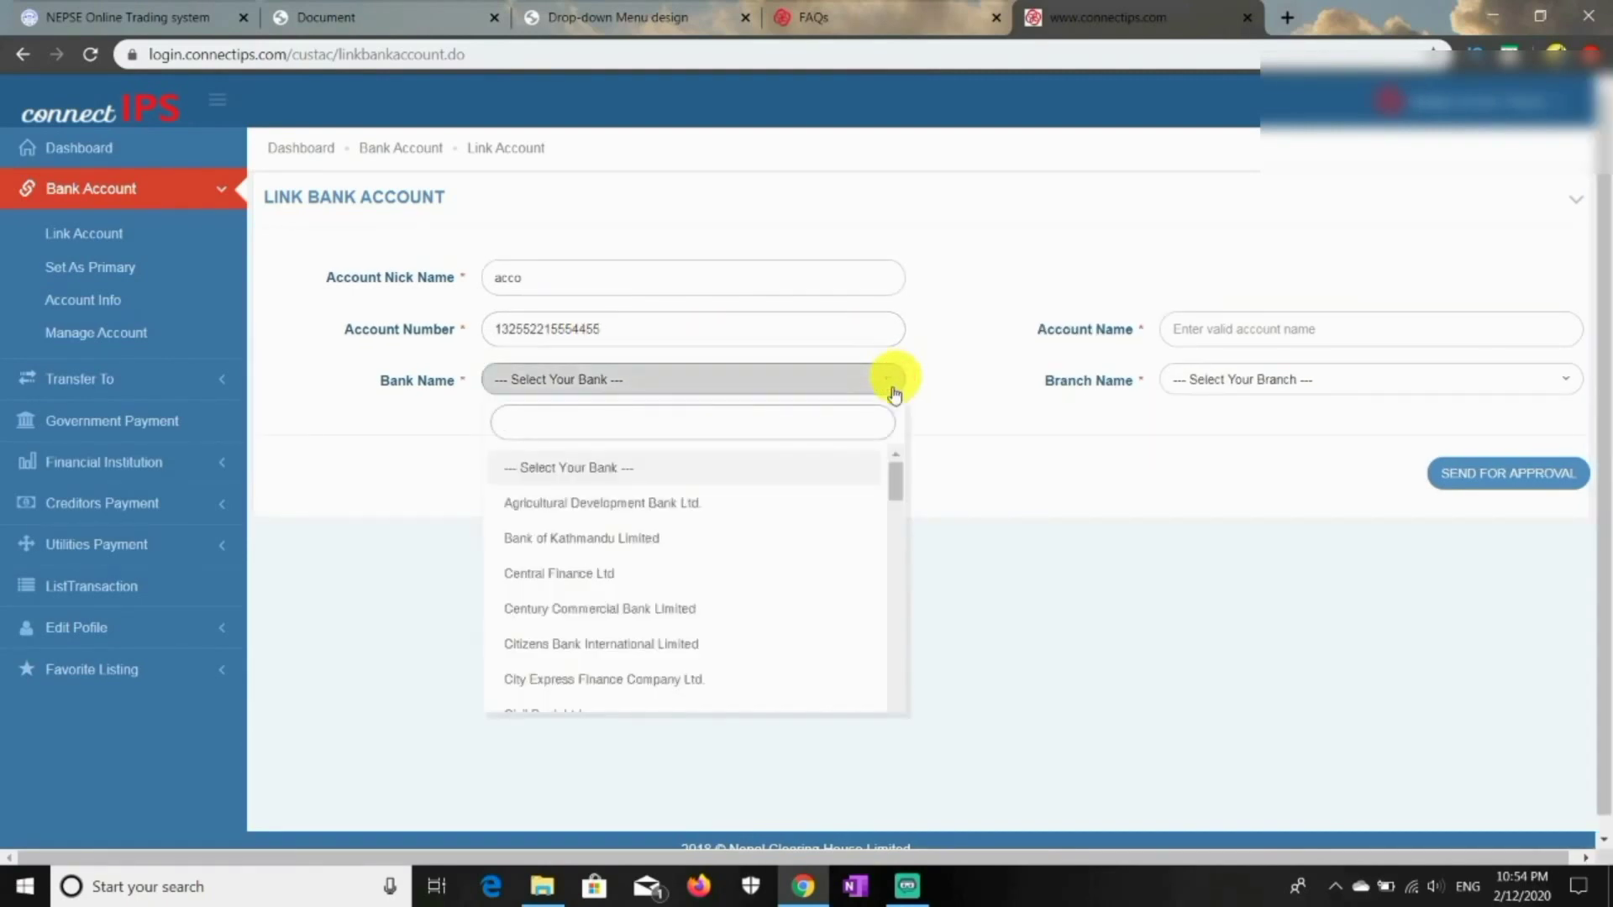
{"action": "left_click_drag", "start_coordinate": [899, 475], "coordinate": [893, 515]}
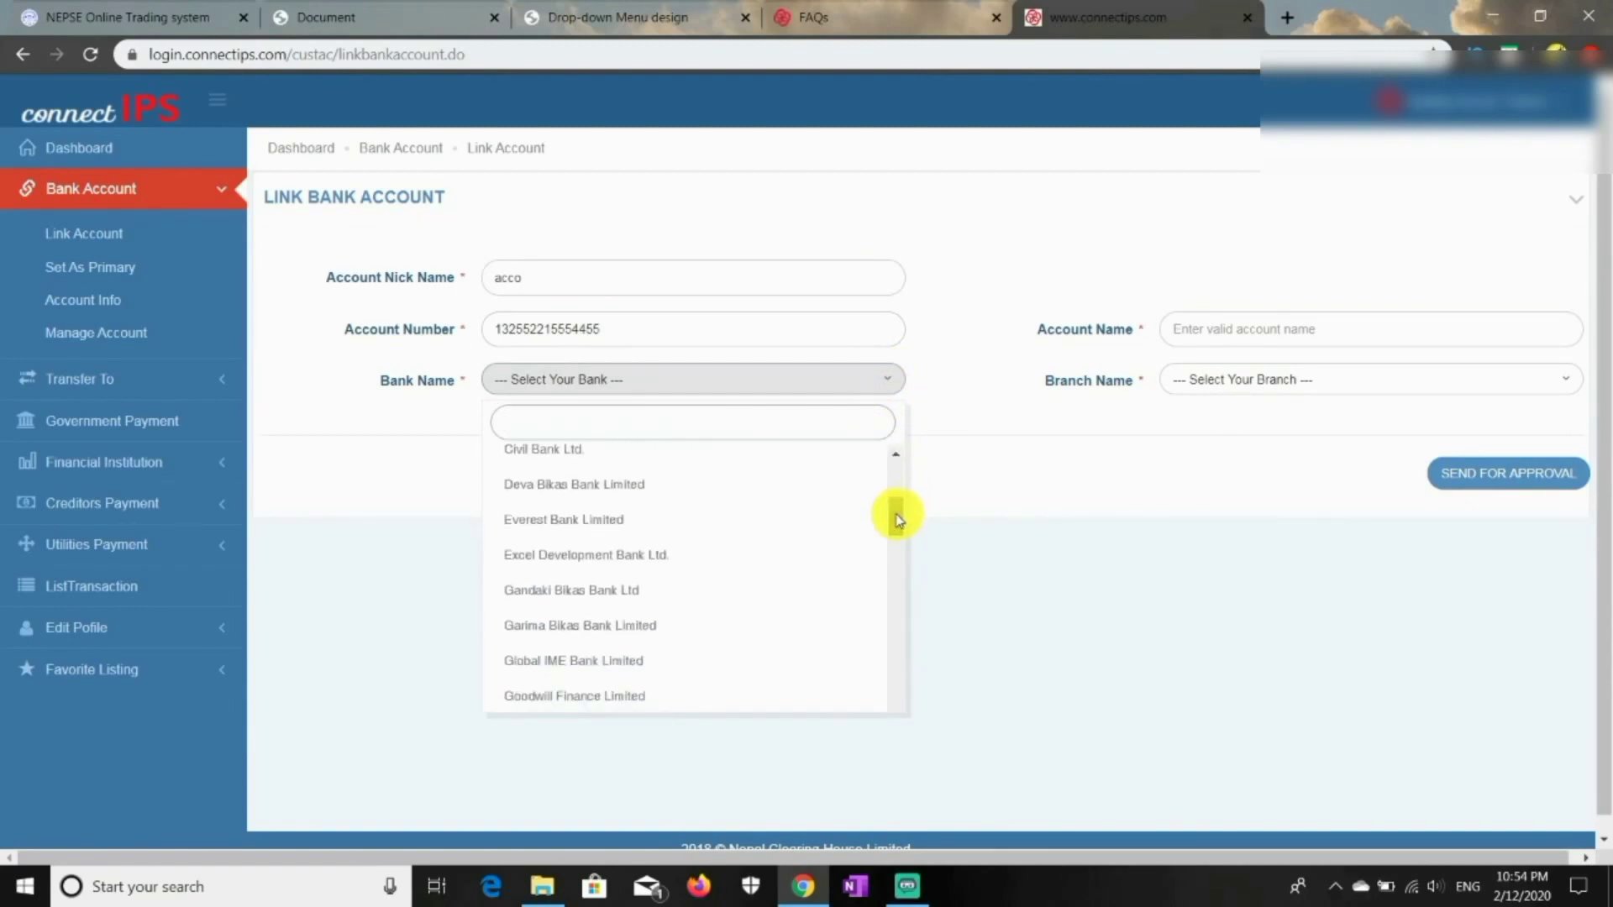
{"action": "left_click", "coordinate": [711, 569]}
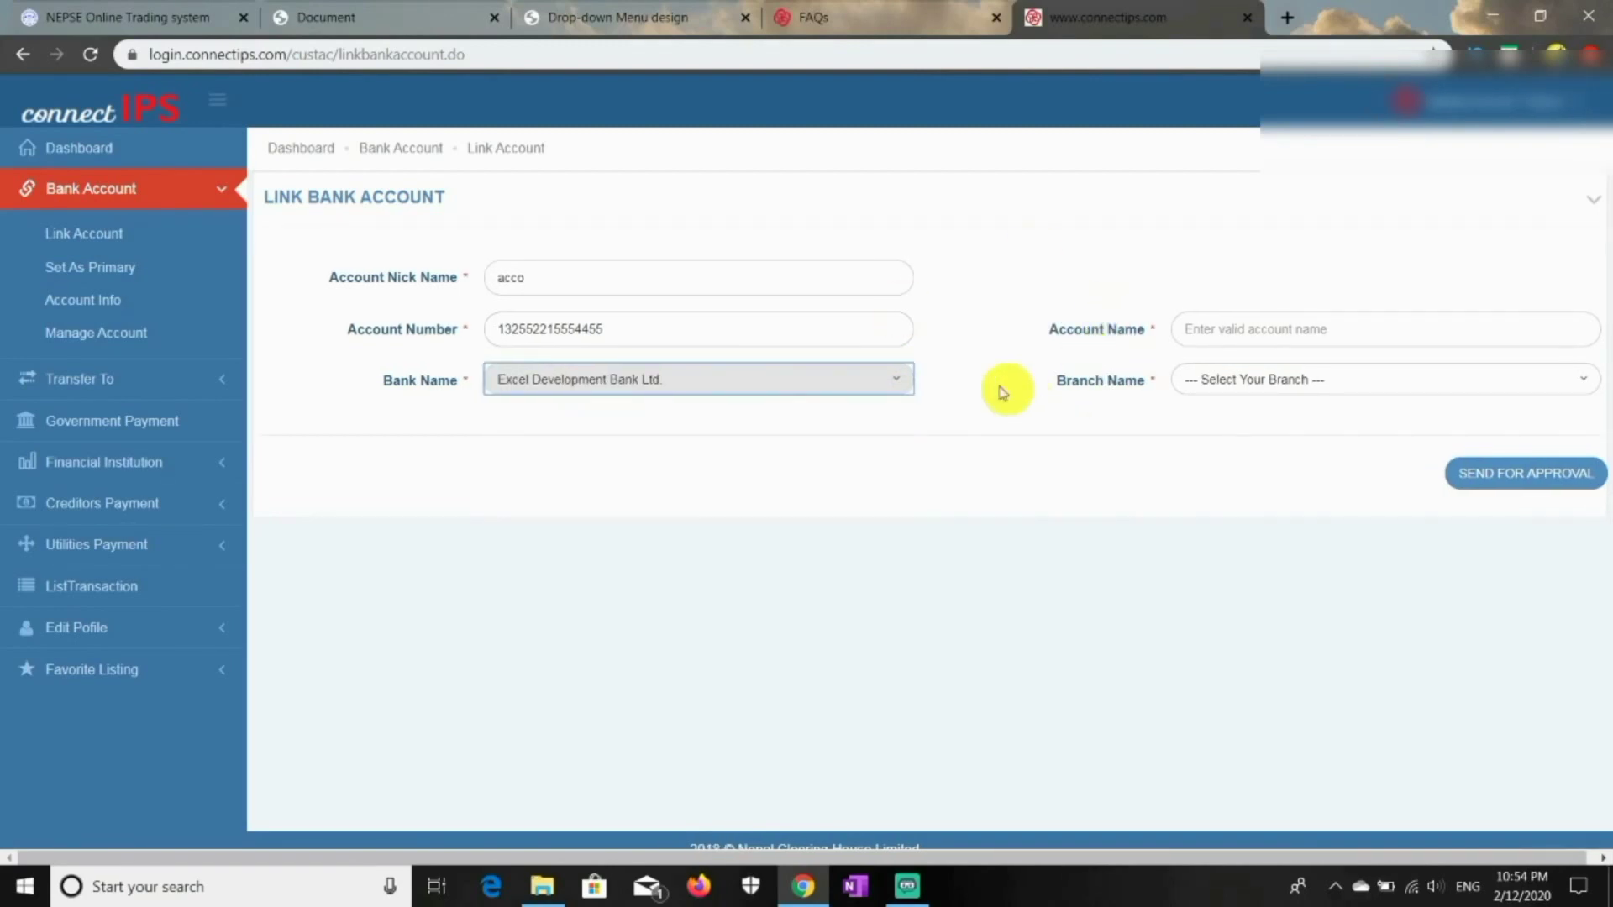
{"action": "left_click", "coordinate": [1285, 328]}
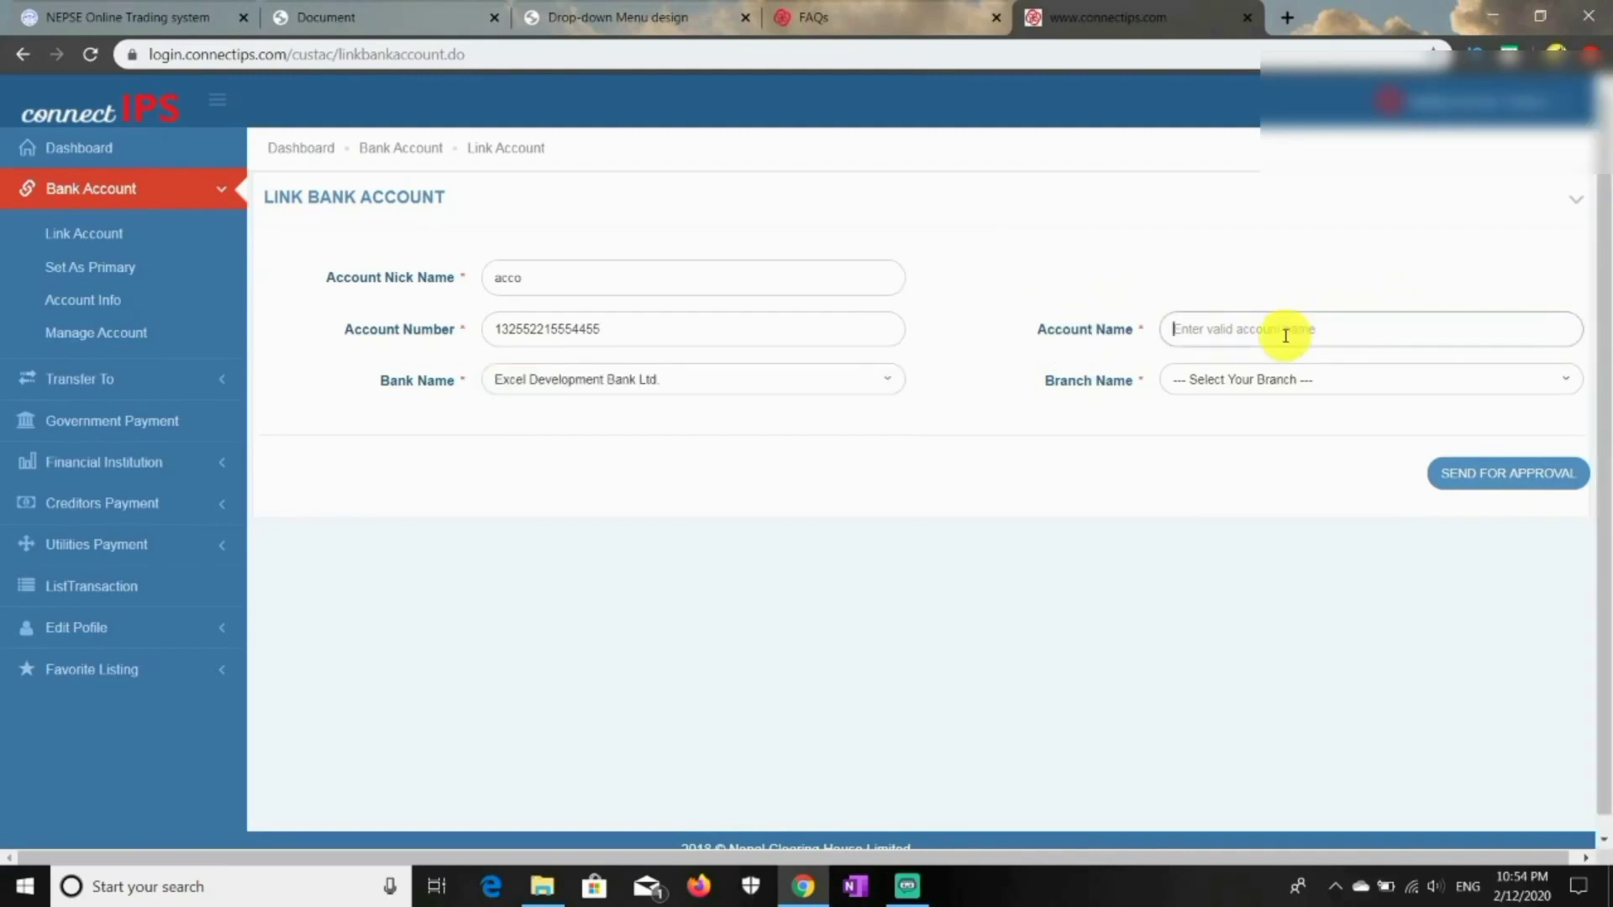
{"action": "left_click", "coordinate": [1300, 379]}
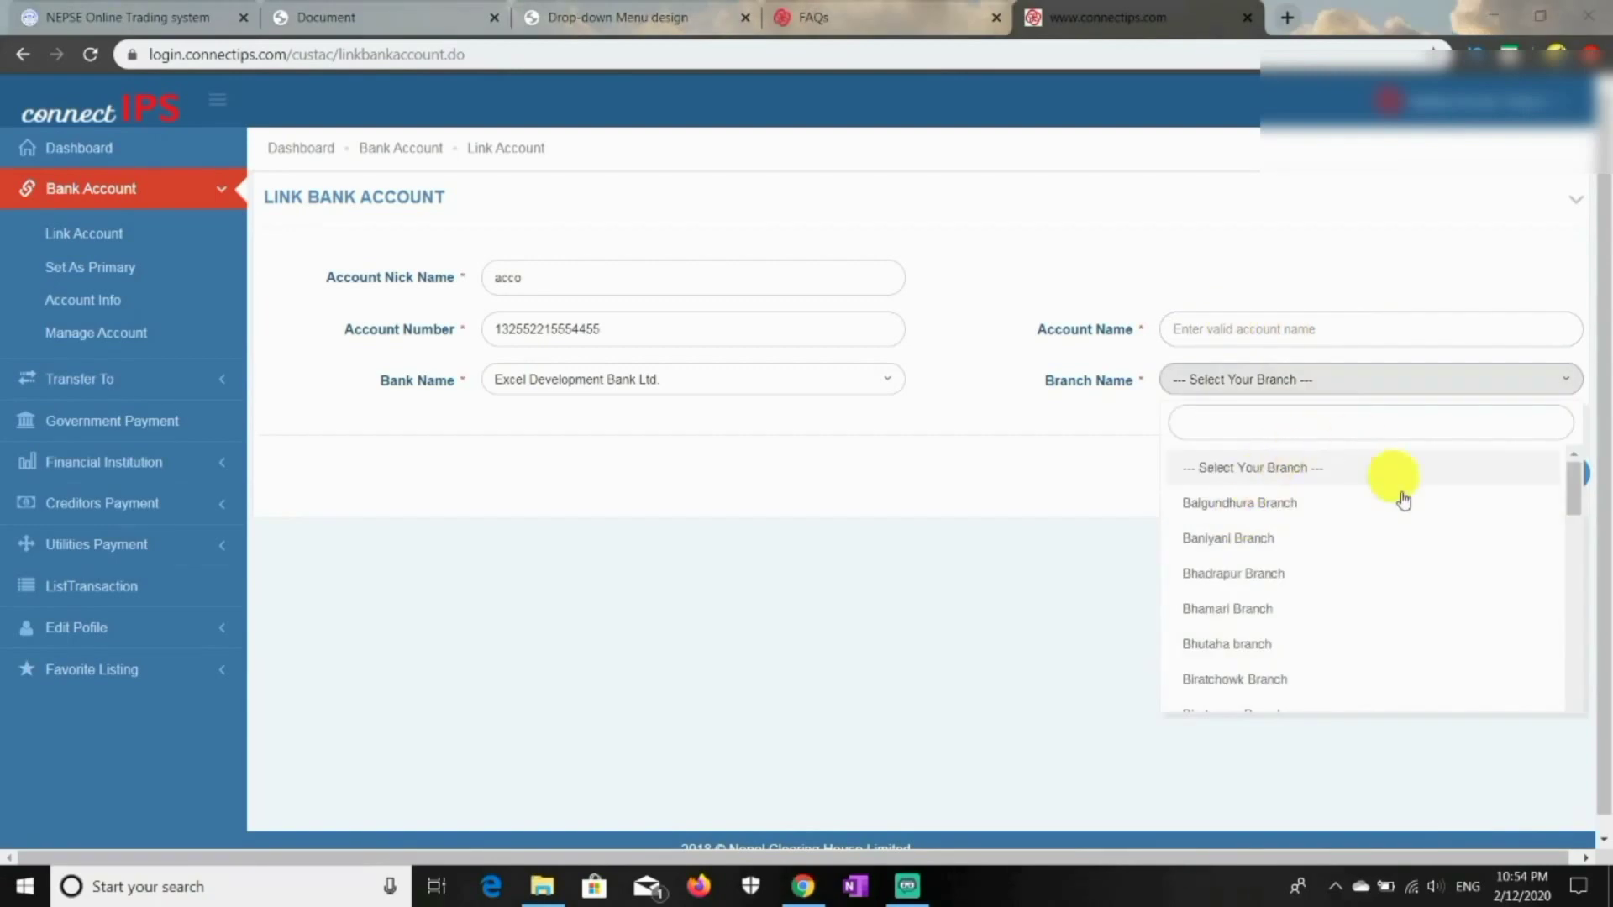
{"action": "left_click", "coordinate": [1336, 504]}
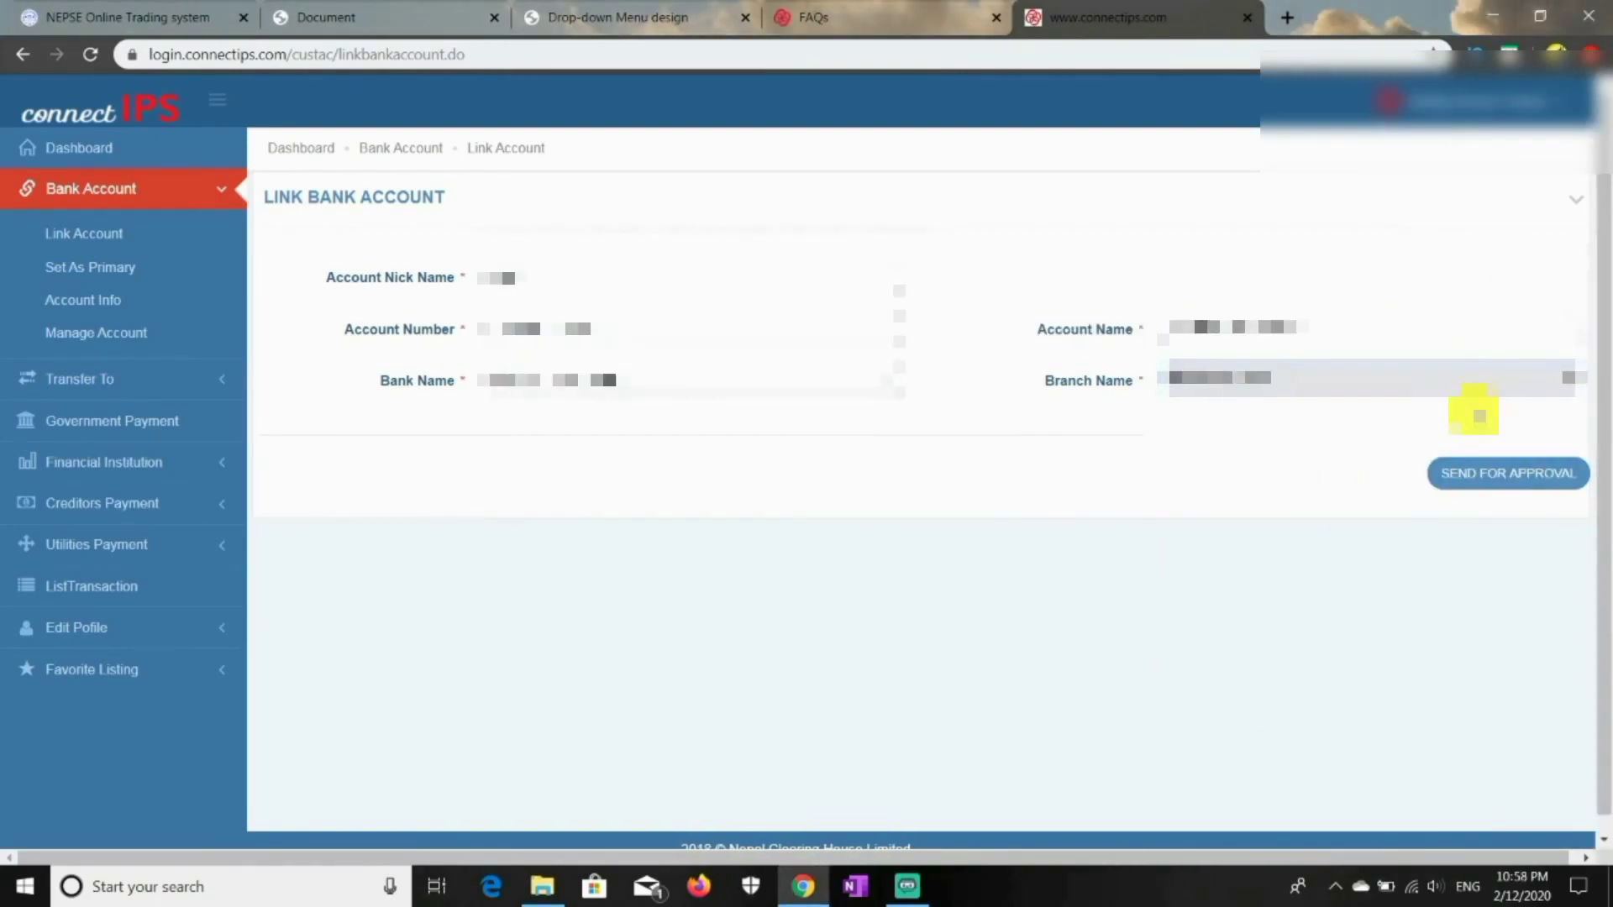
{"action": "left_click", "coordinate": [1521, 486]}
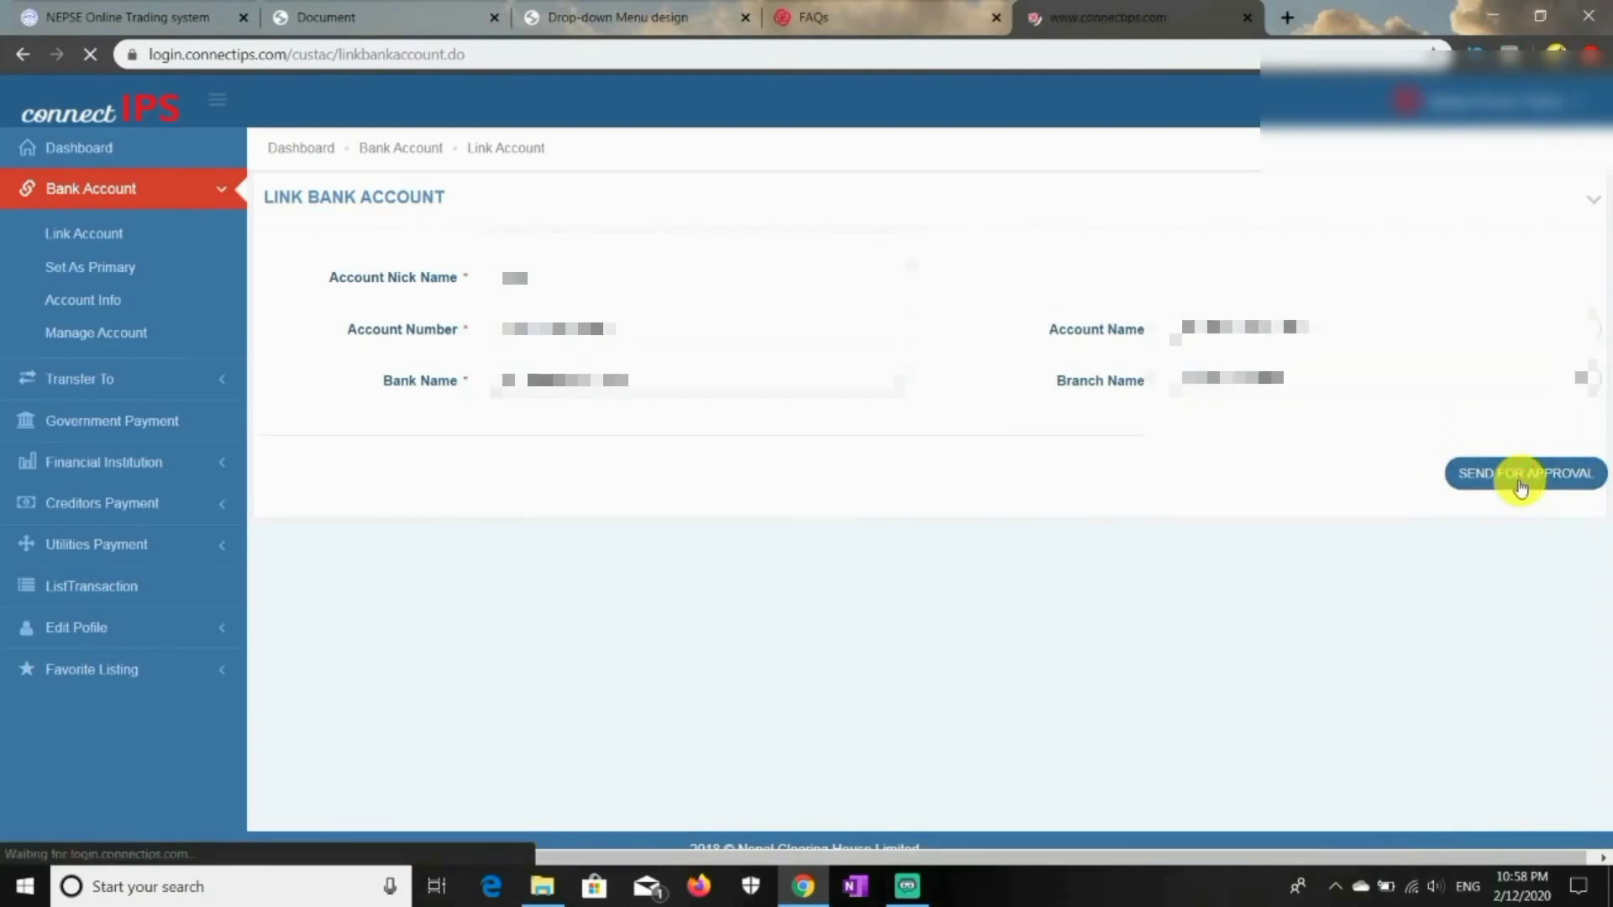
{"action": "left_click", "coordinate": [134, 302]}
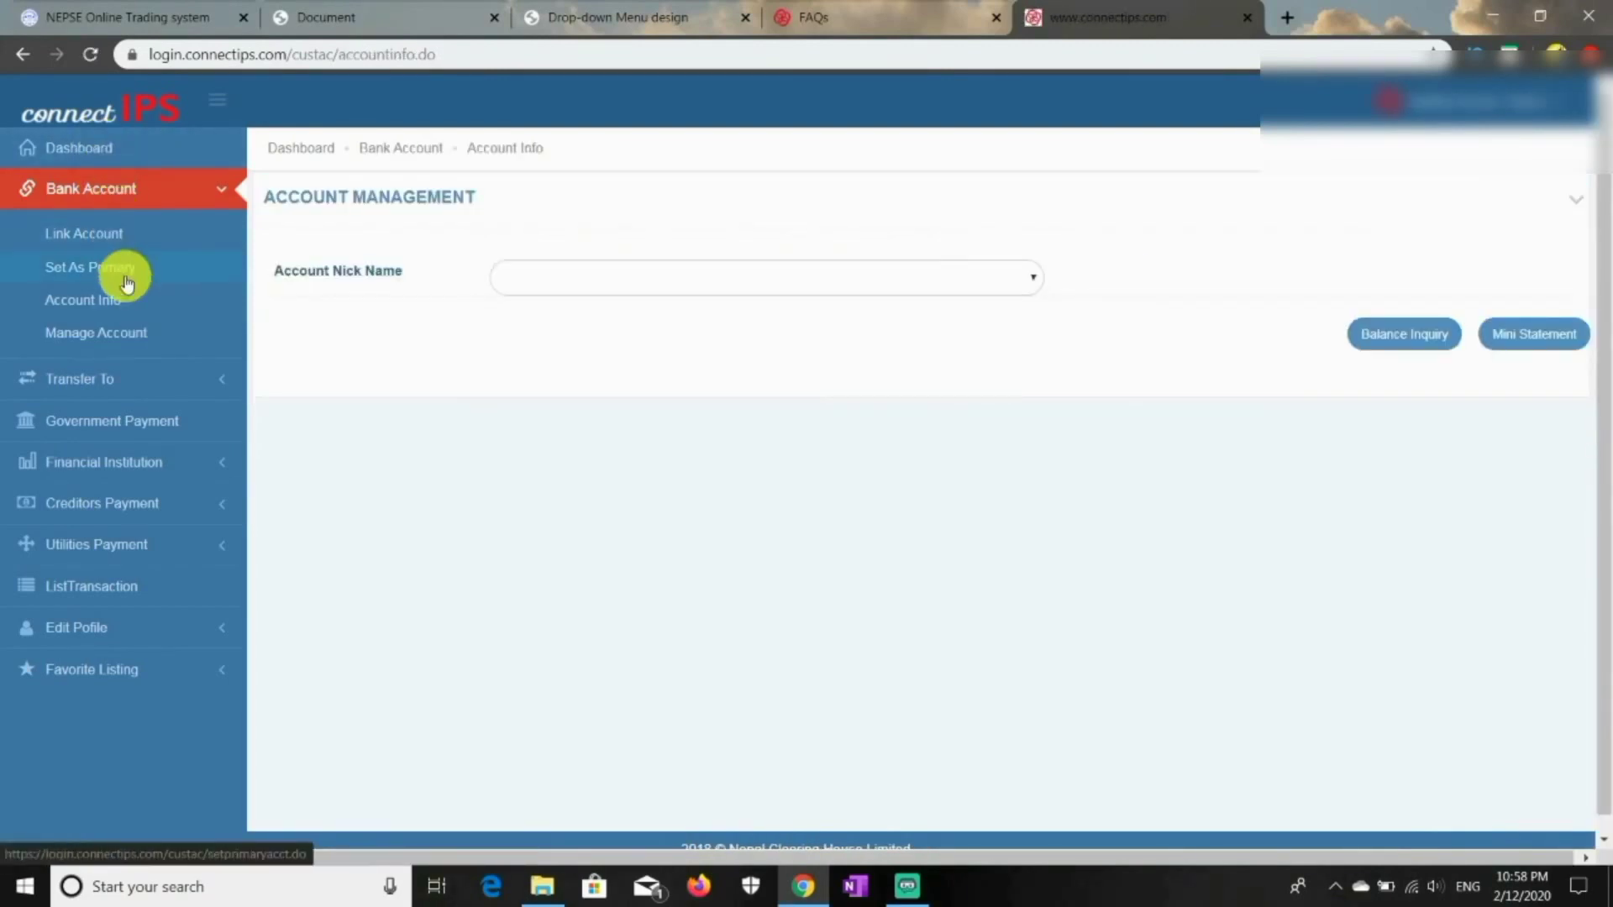
{"action": "left_click", "coordinate": [139, 335]}
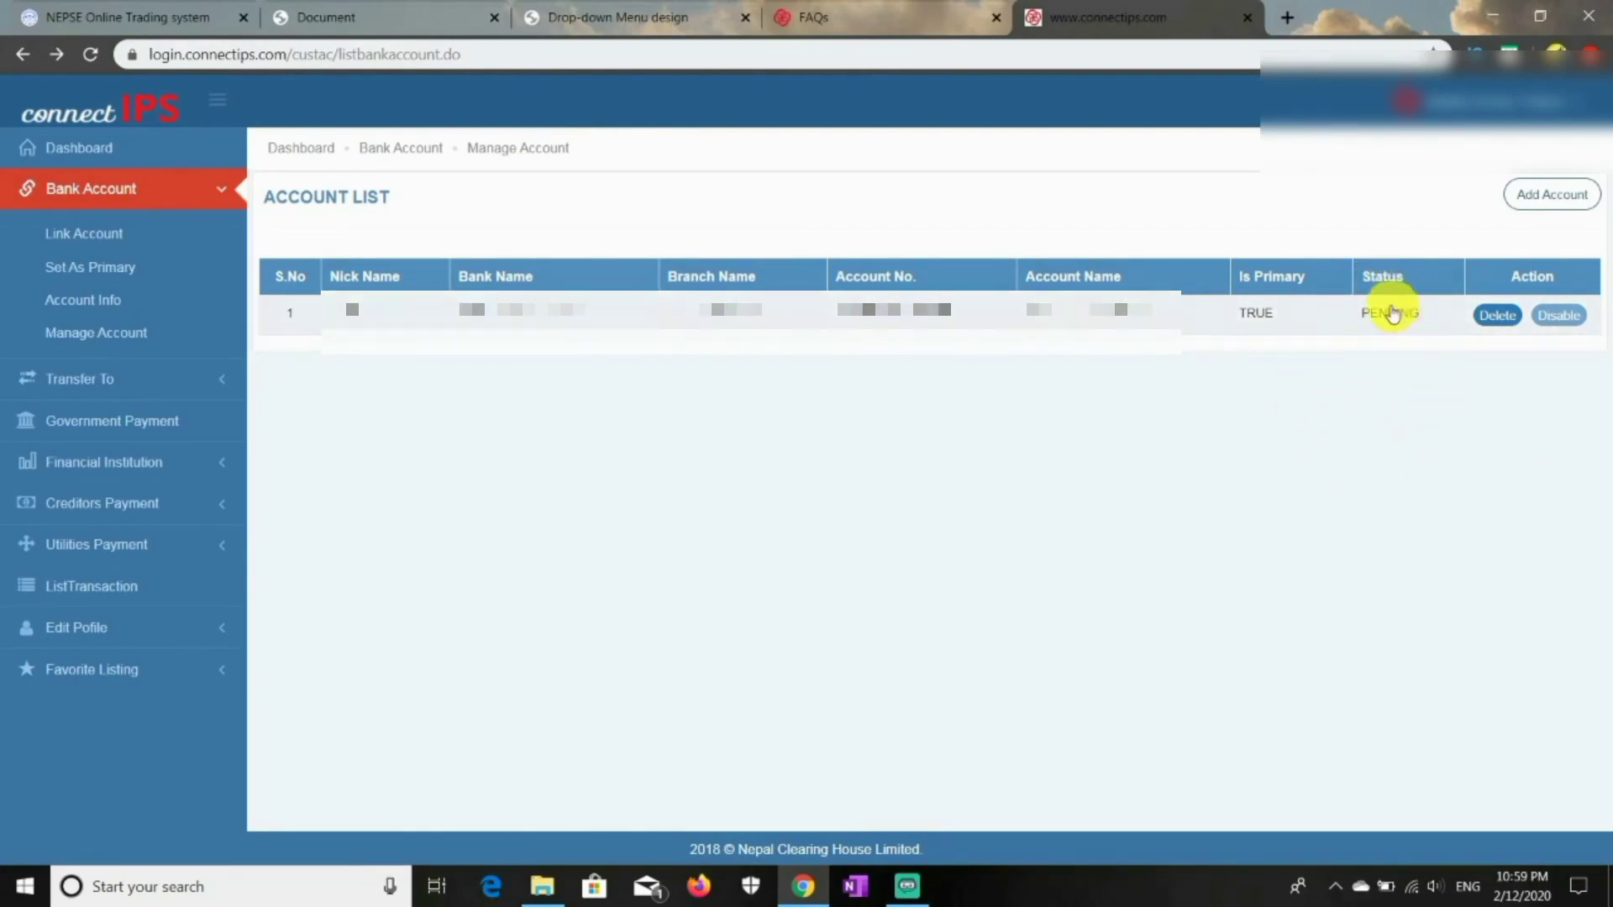
{"action": "left_click", "coordinate": [1390, 313]}
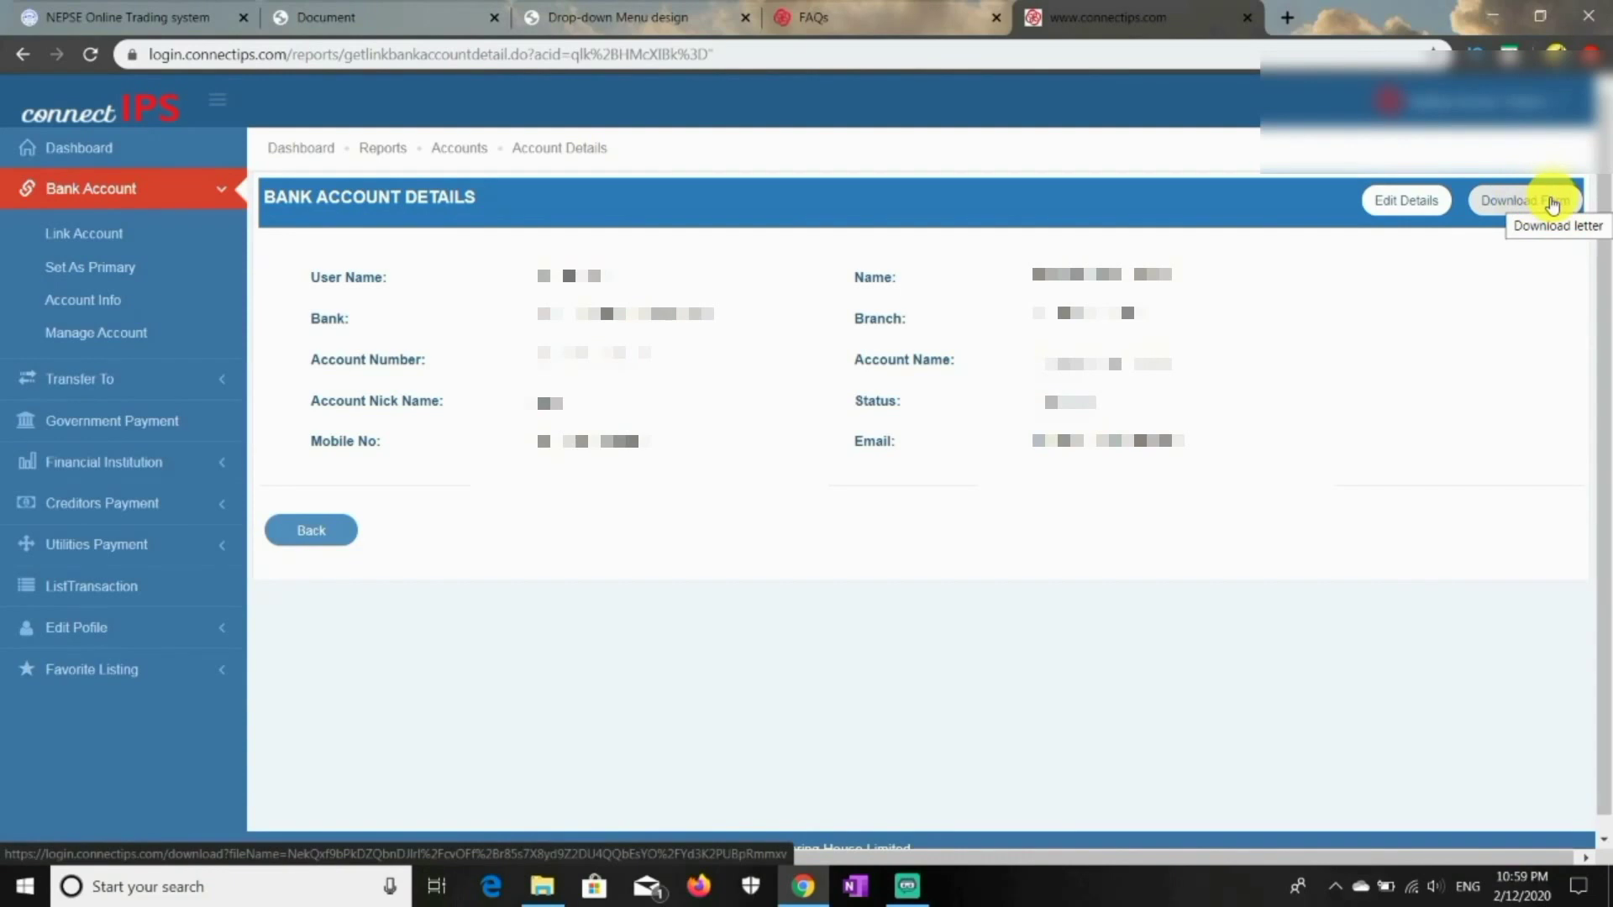
{"action": "left_click", "coordinate": [1552, 204]}
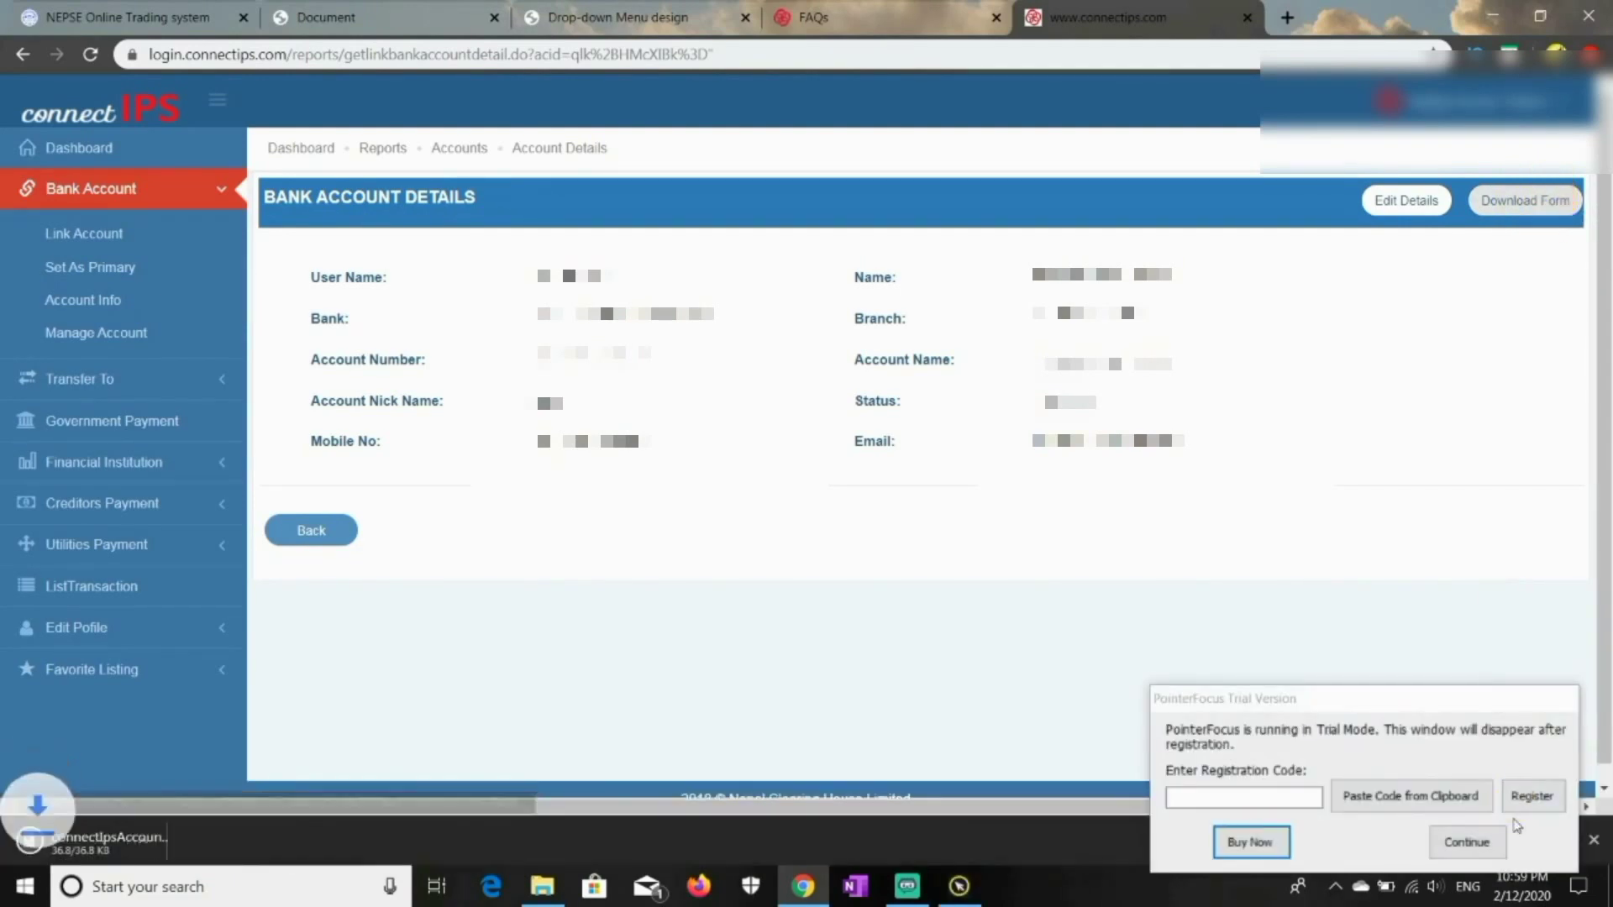
{"action": "left_click", "coordinate": [1476, 850]}
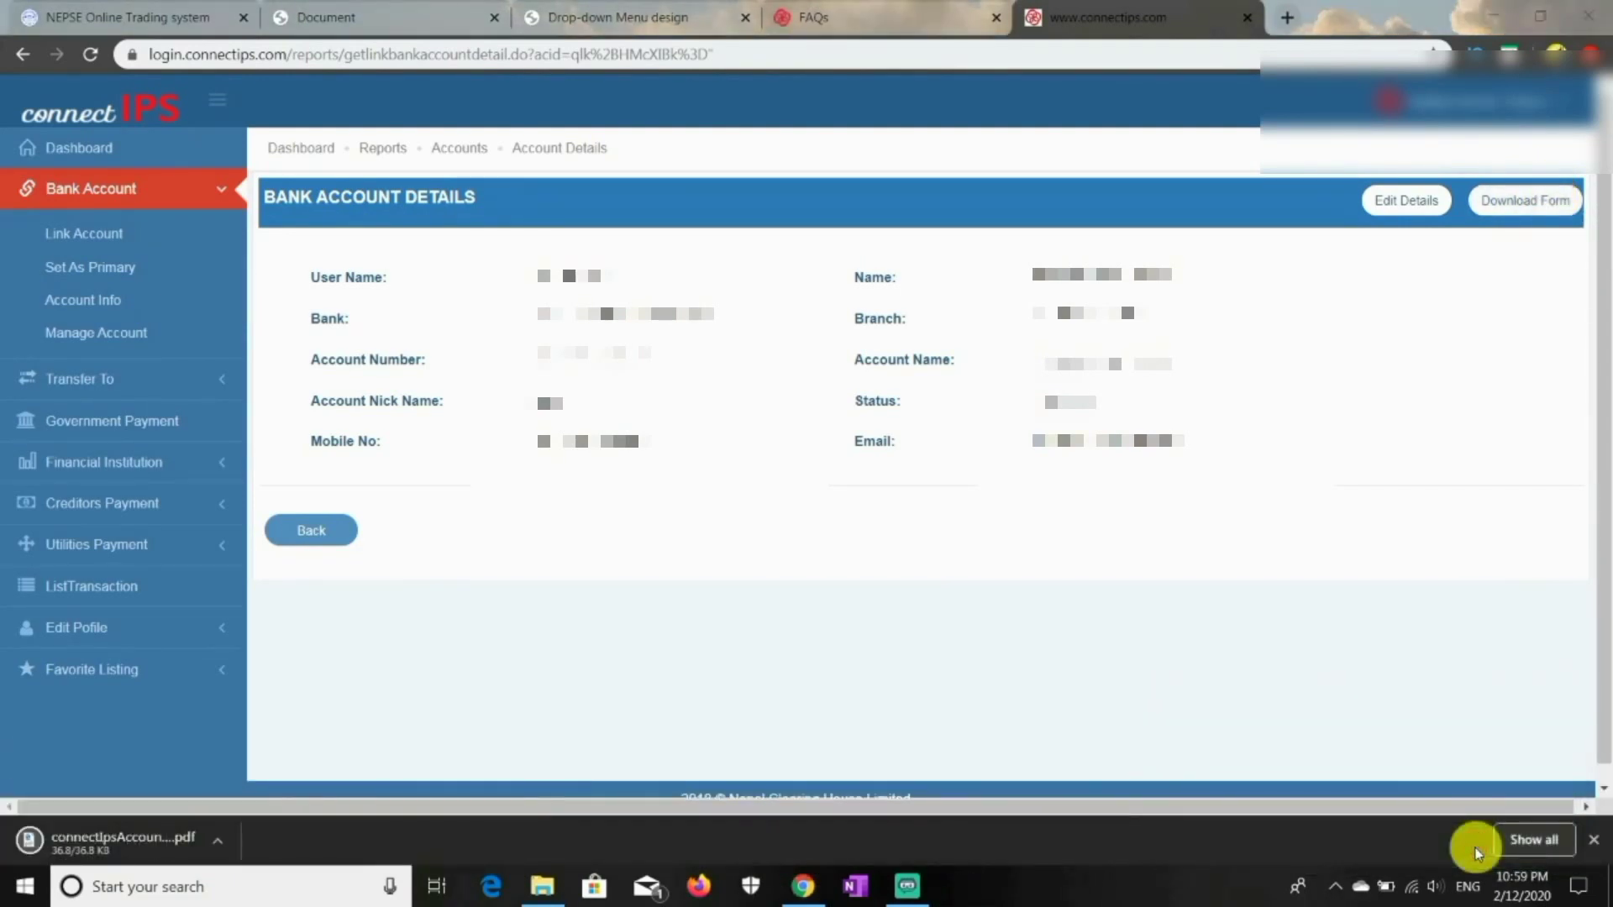
{"action": "left_click", "coordinate": [96, 844]}
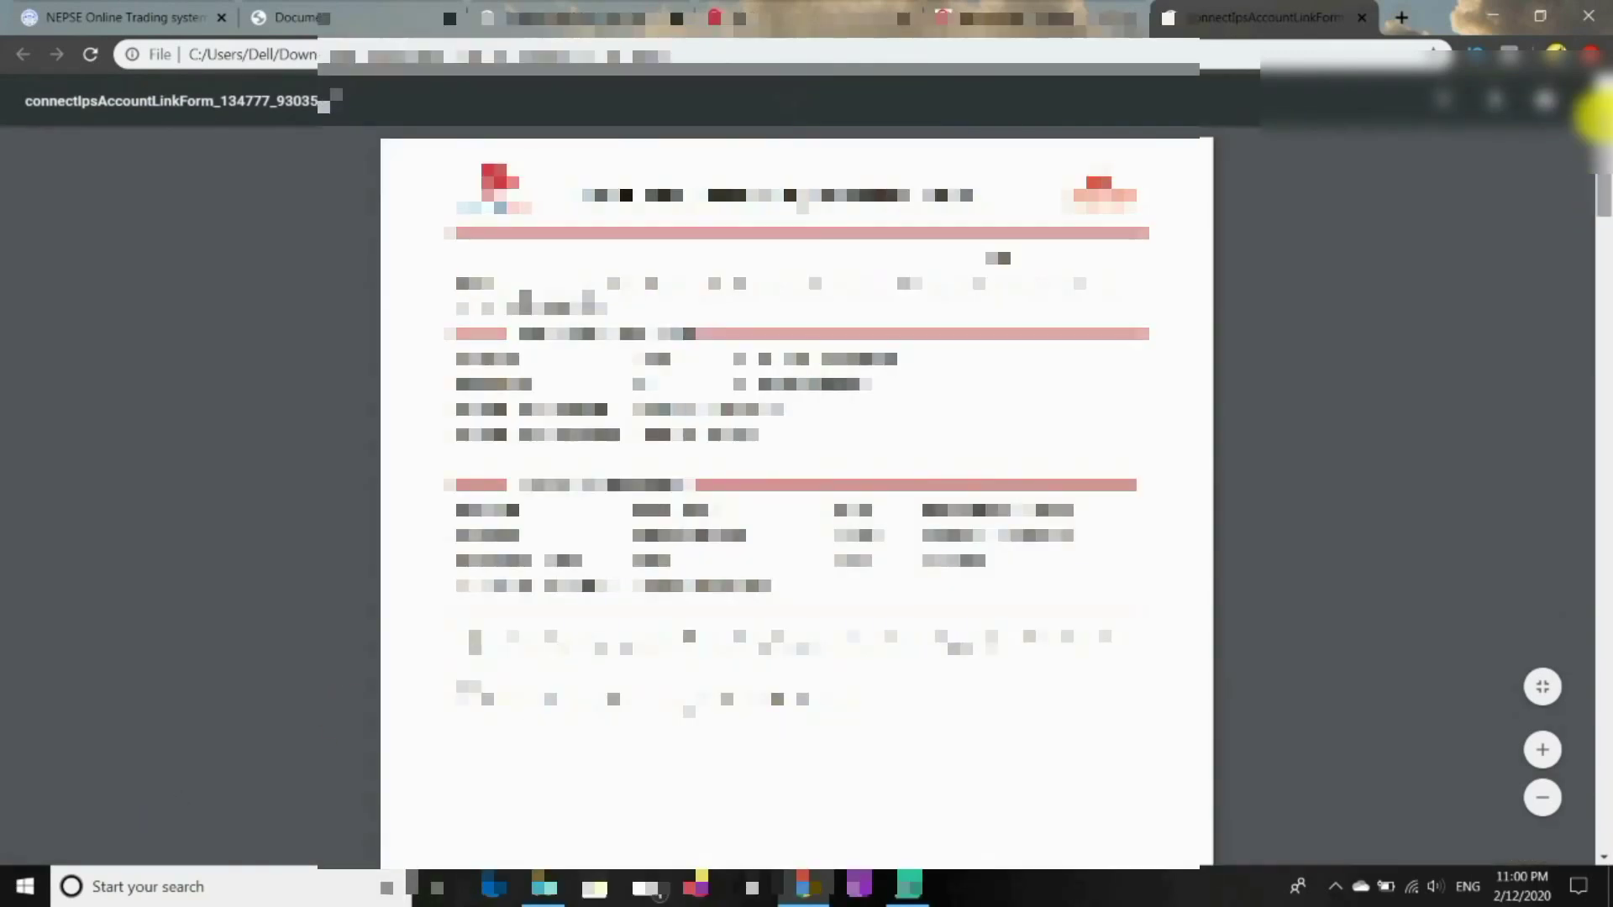
{"action": "left_click_drag", "start_coordinate": [1603, 195], "coordinate": [1606, 738]}
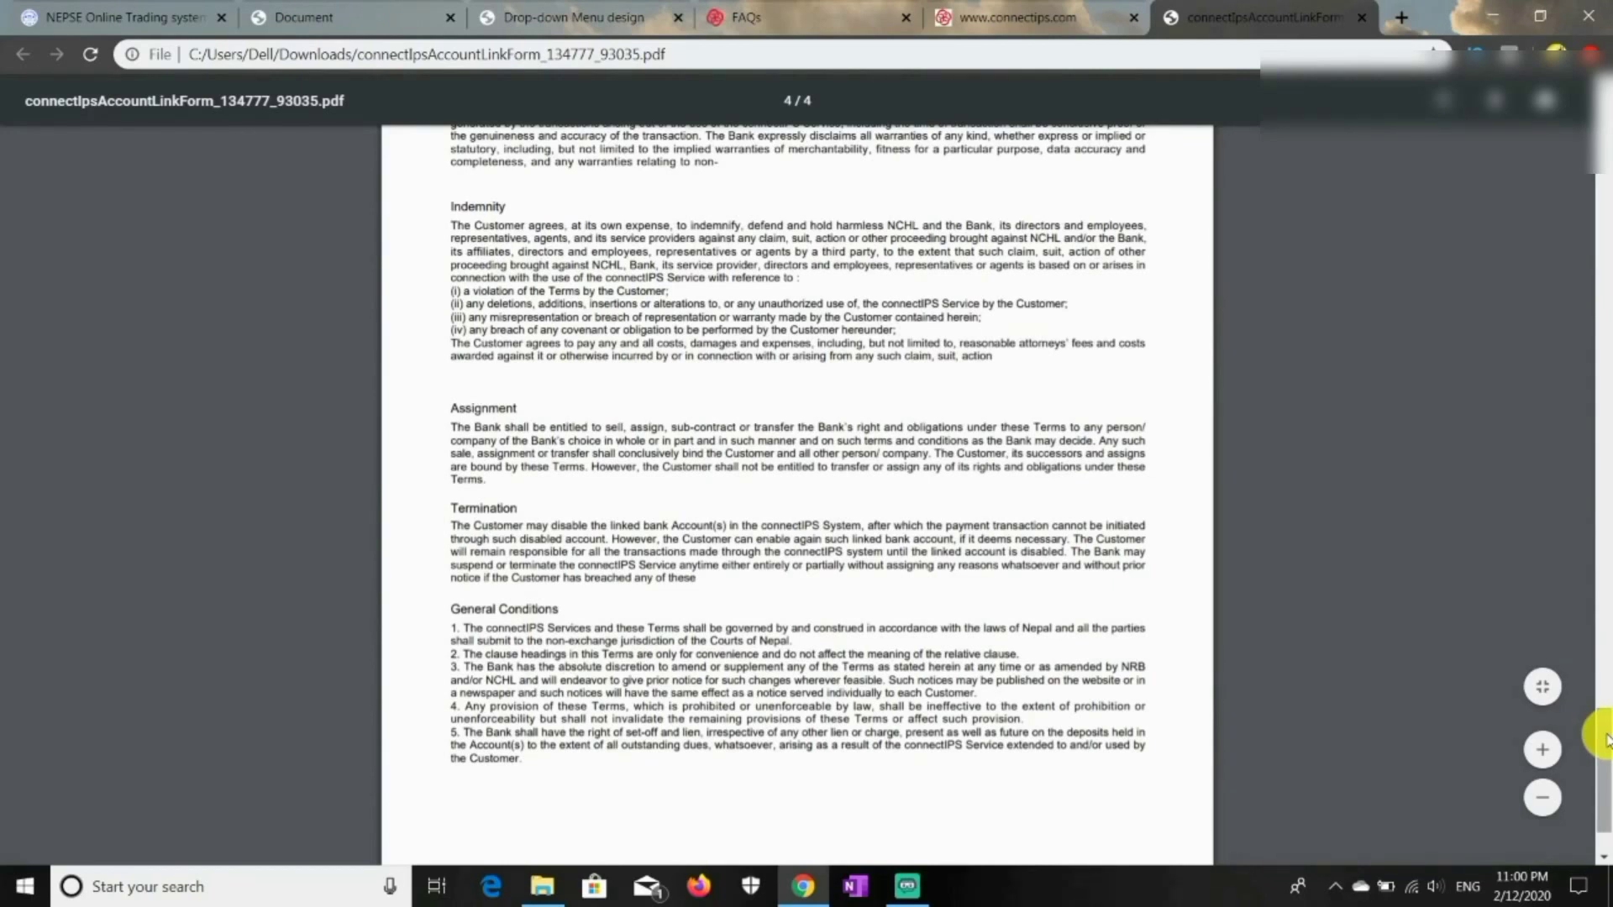
{"action": "left_click", "coordinate": [1606, 737]}
{"action": "left_click_drag", "start_coordinate": [1606, 557], "coordinate": [1605, 388]}
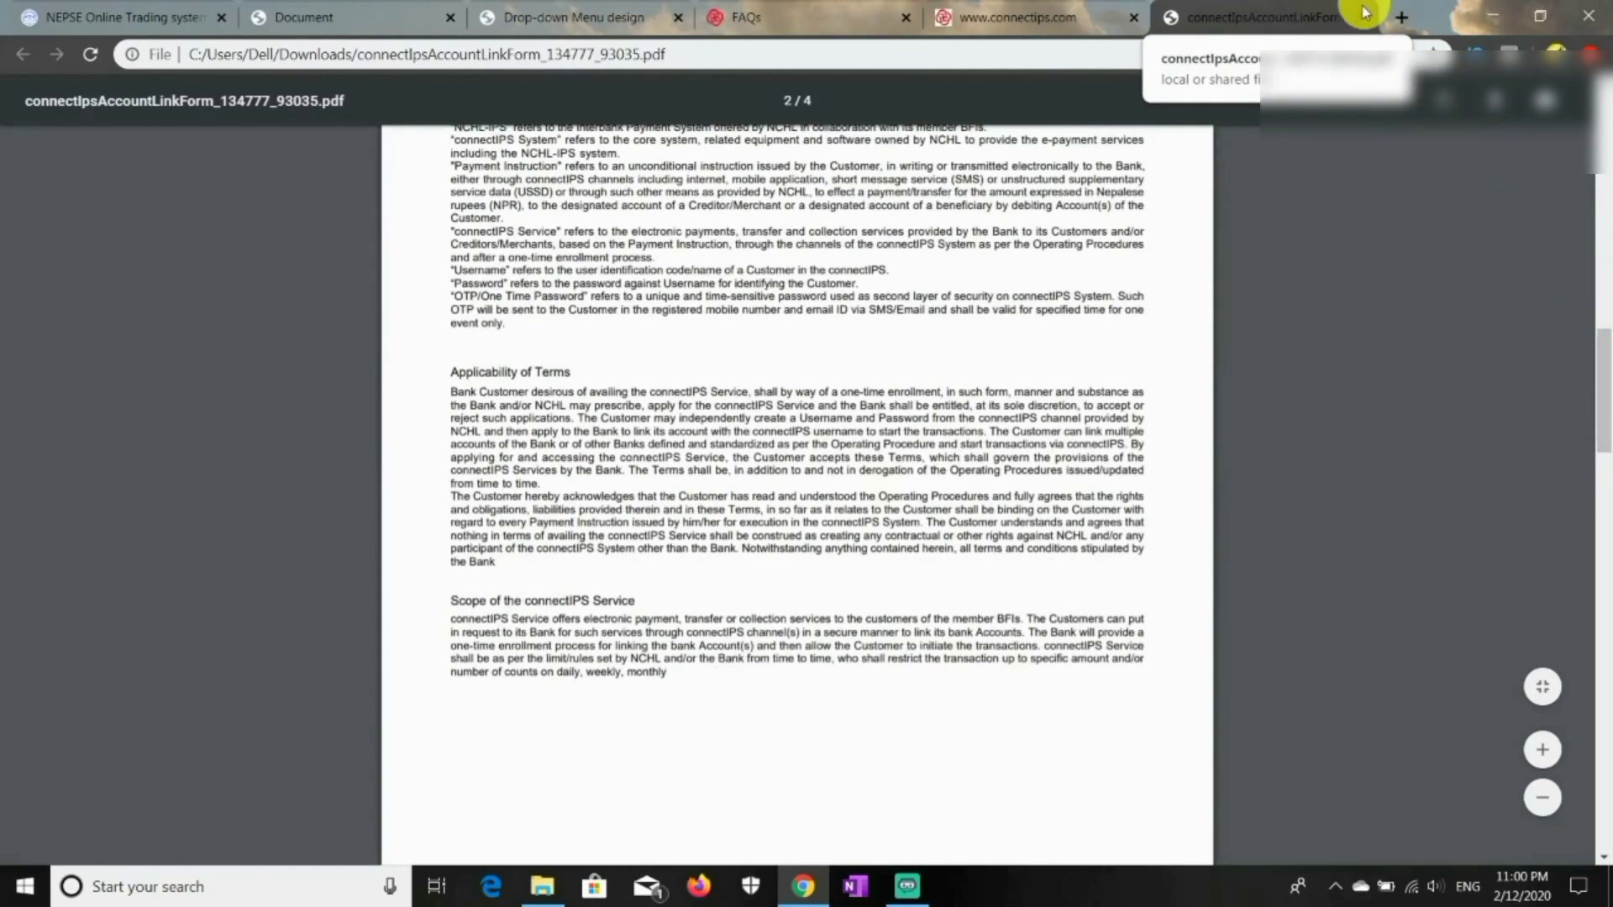
{"action": "left_click", "coordinate": [1021, 16]}
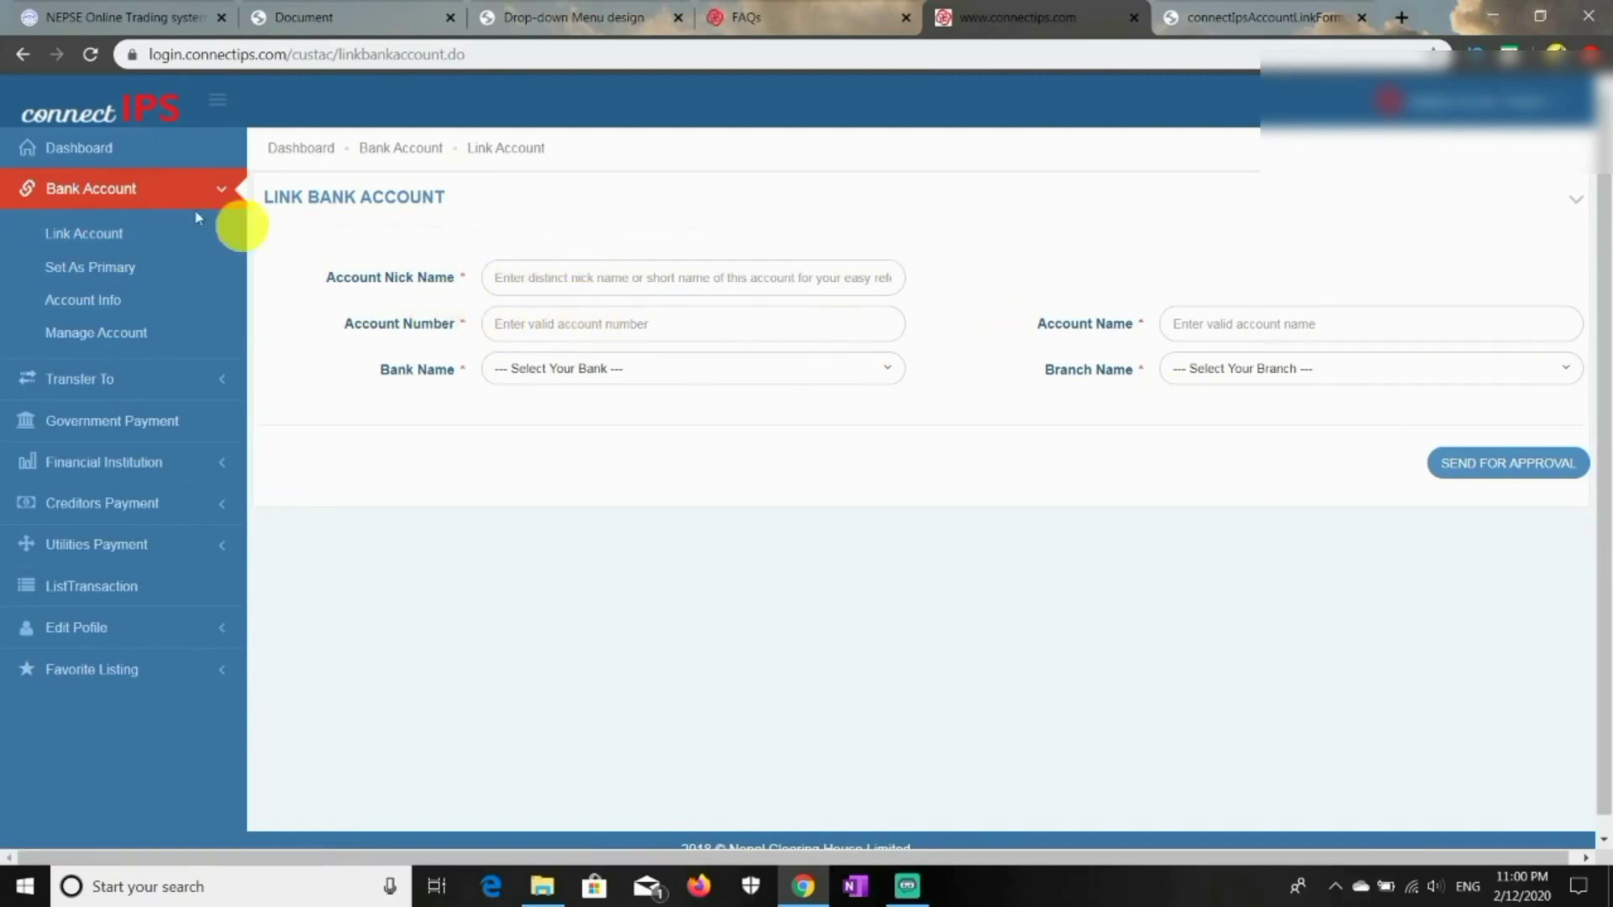
- Browse the own-account, bank-account and connectIPS-user transfer pages, then open Government Payment
{"action": "left_click", "coordinate": [90, 266]}
{"action": "left_click", "coordinate": [161, 388]}
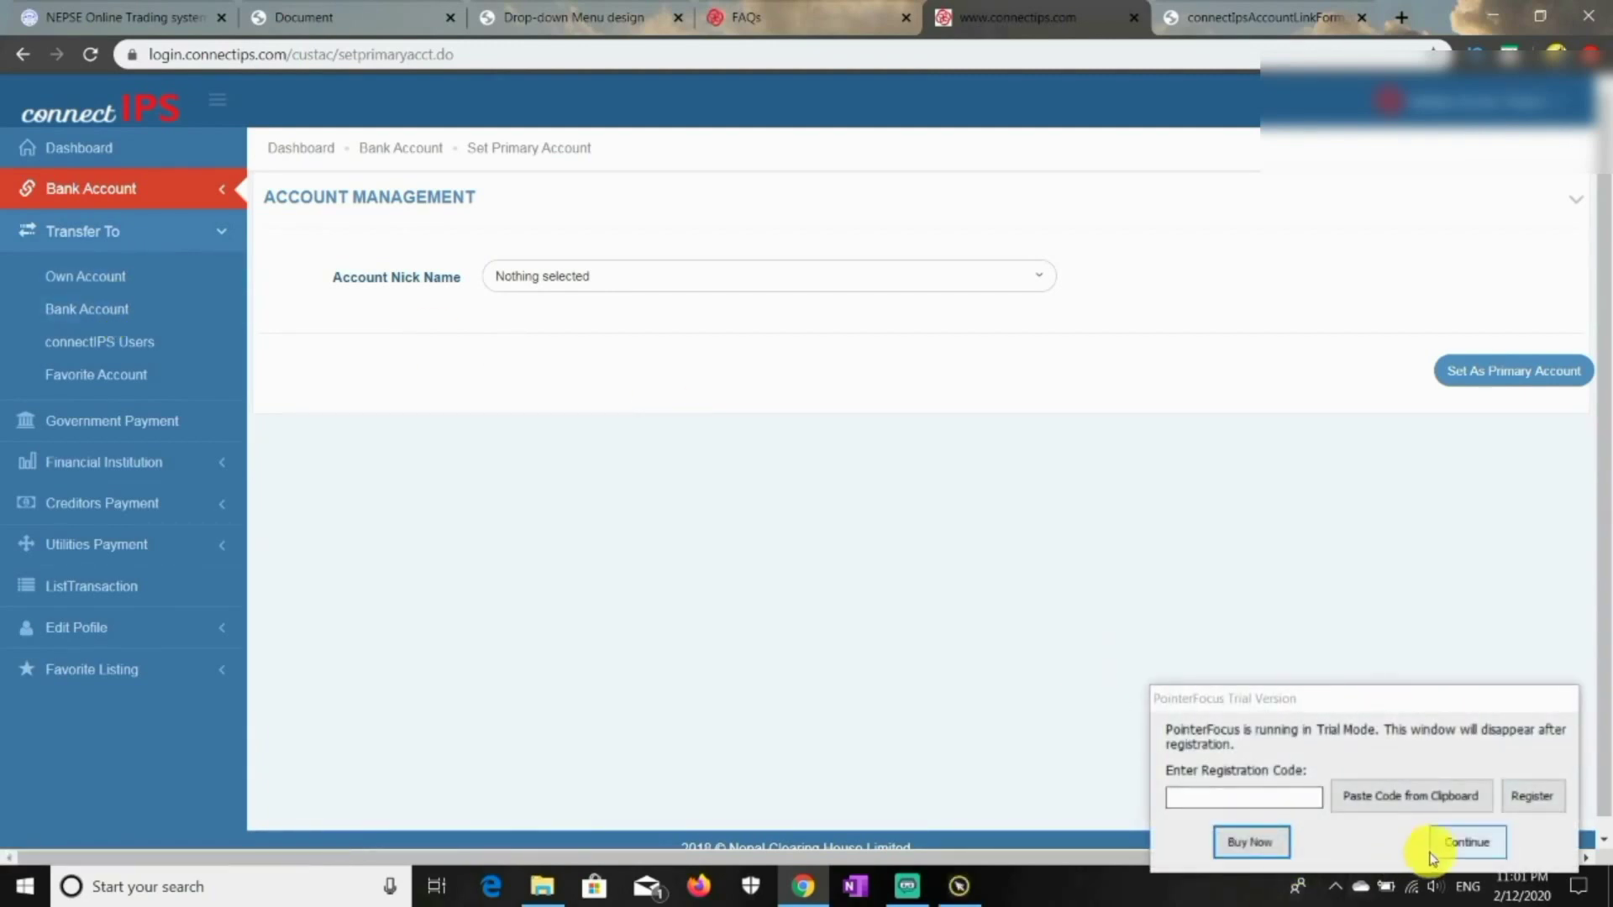
{"action": "left_click", "coordinate": [1462, 841]}
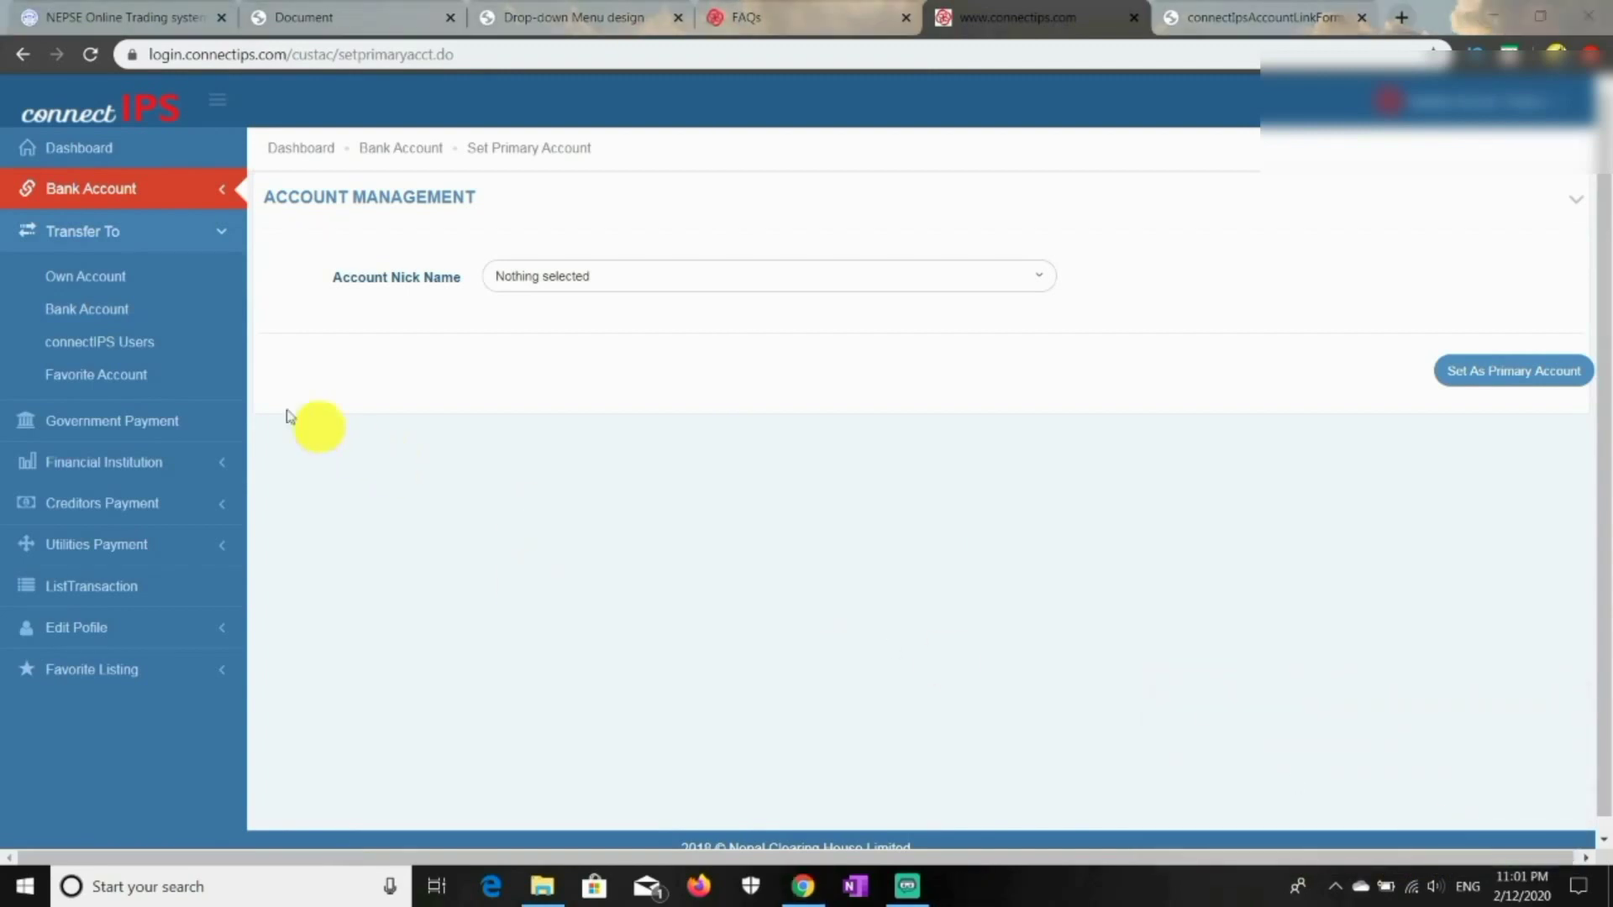
{"action": "left_click", "coordinate": [164, 284]}
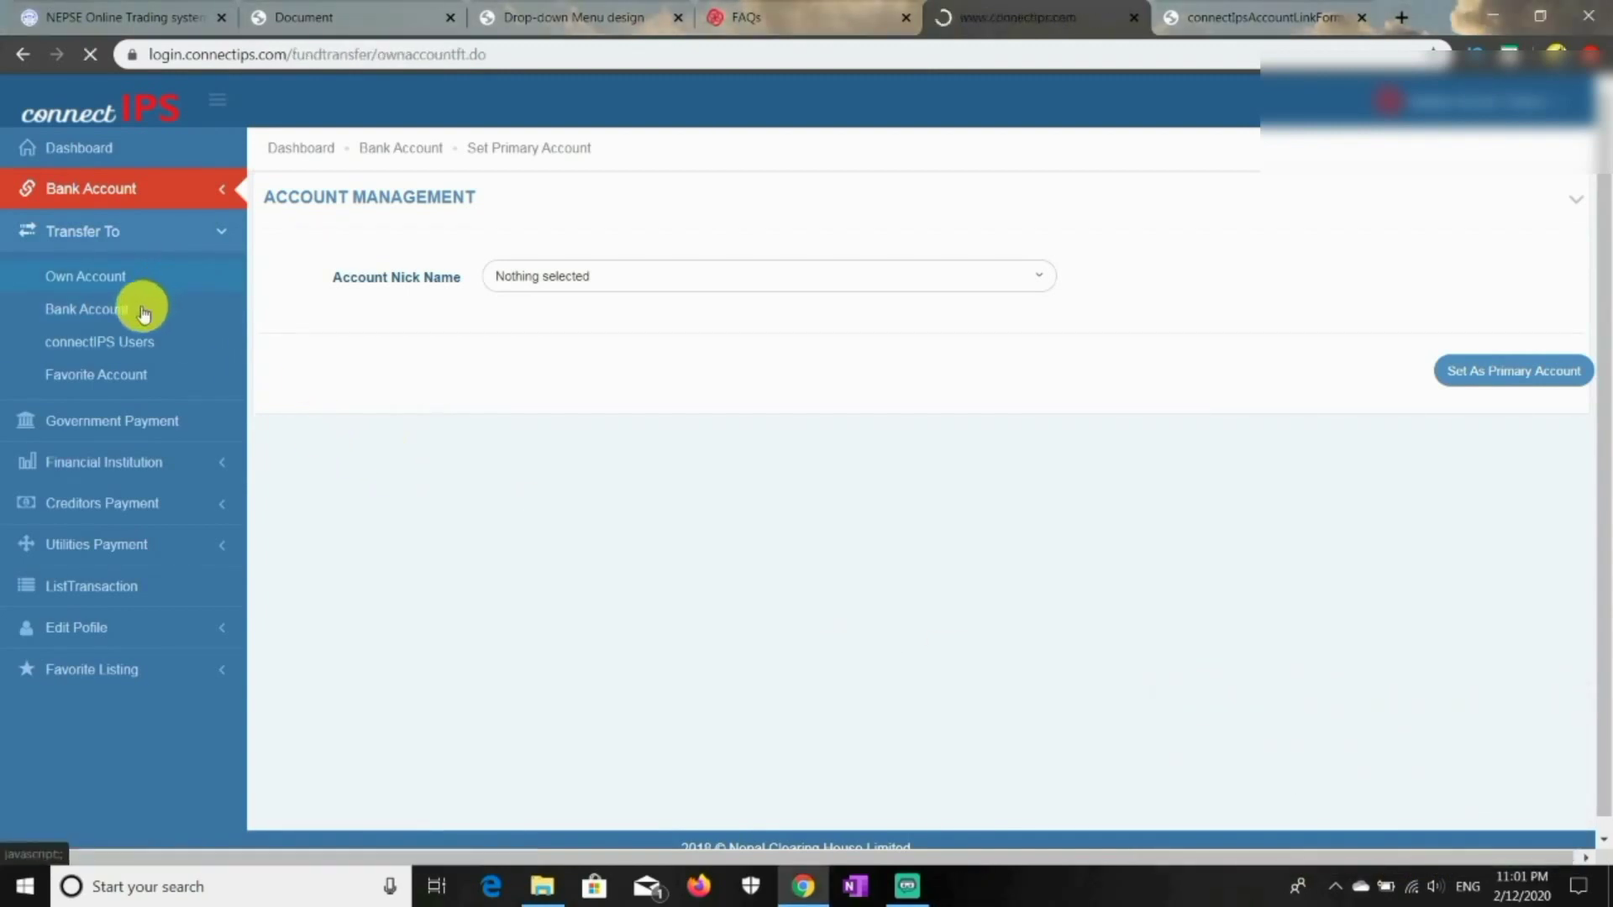
{"action": "left_click", "coordinate": [143, 311]}
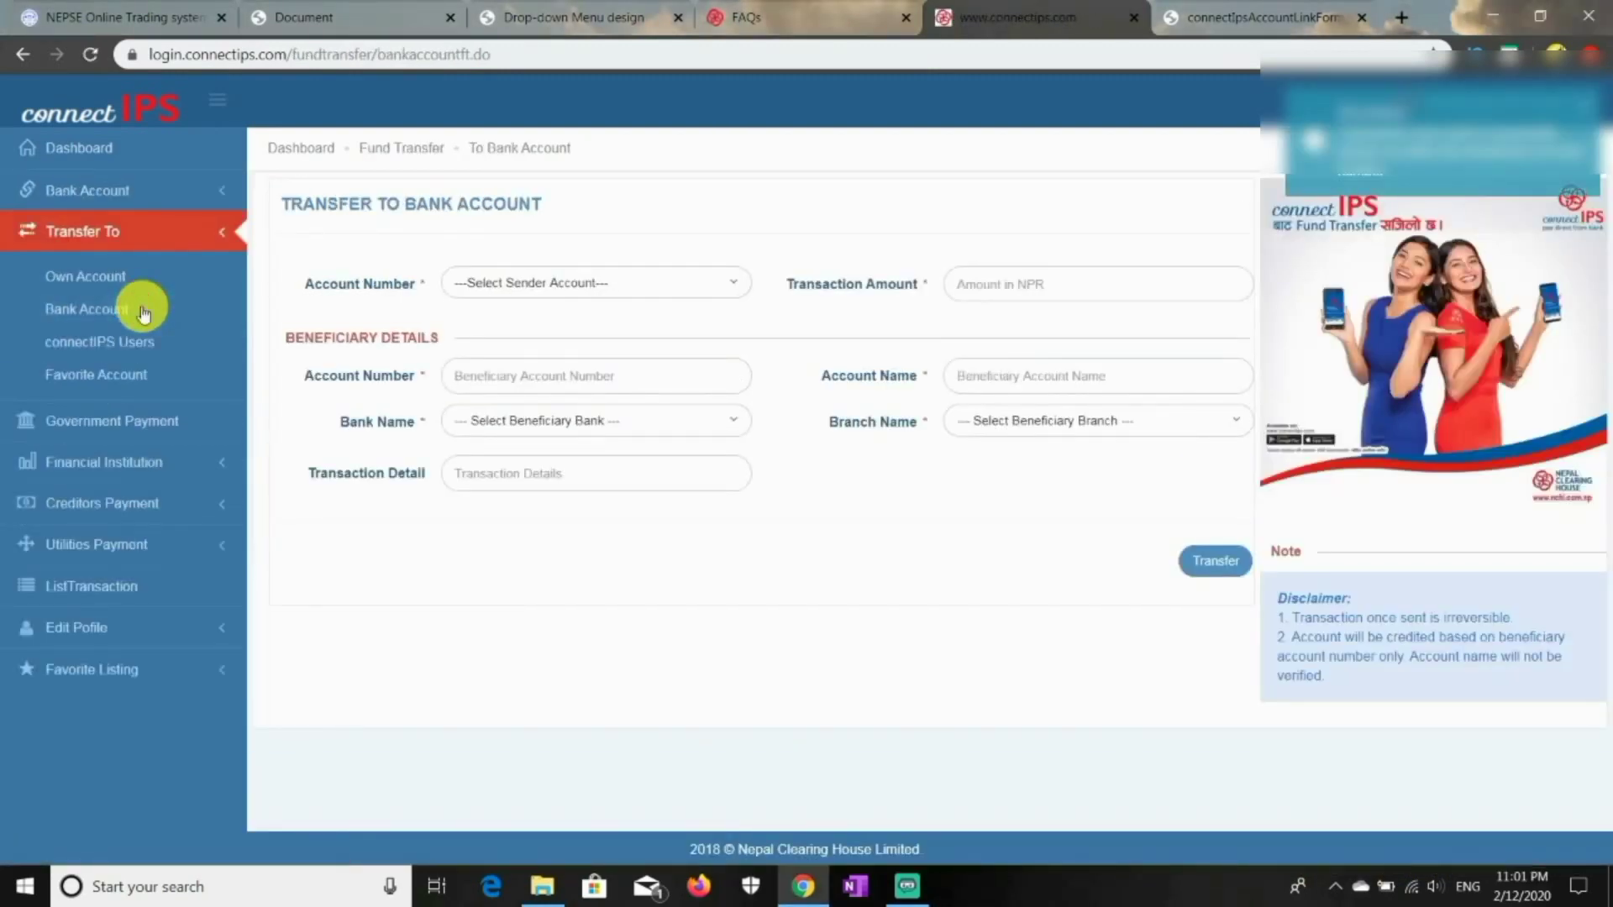
{"action": "left_click", "coordinate": [132, 338]}
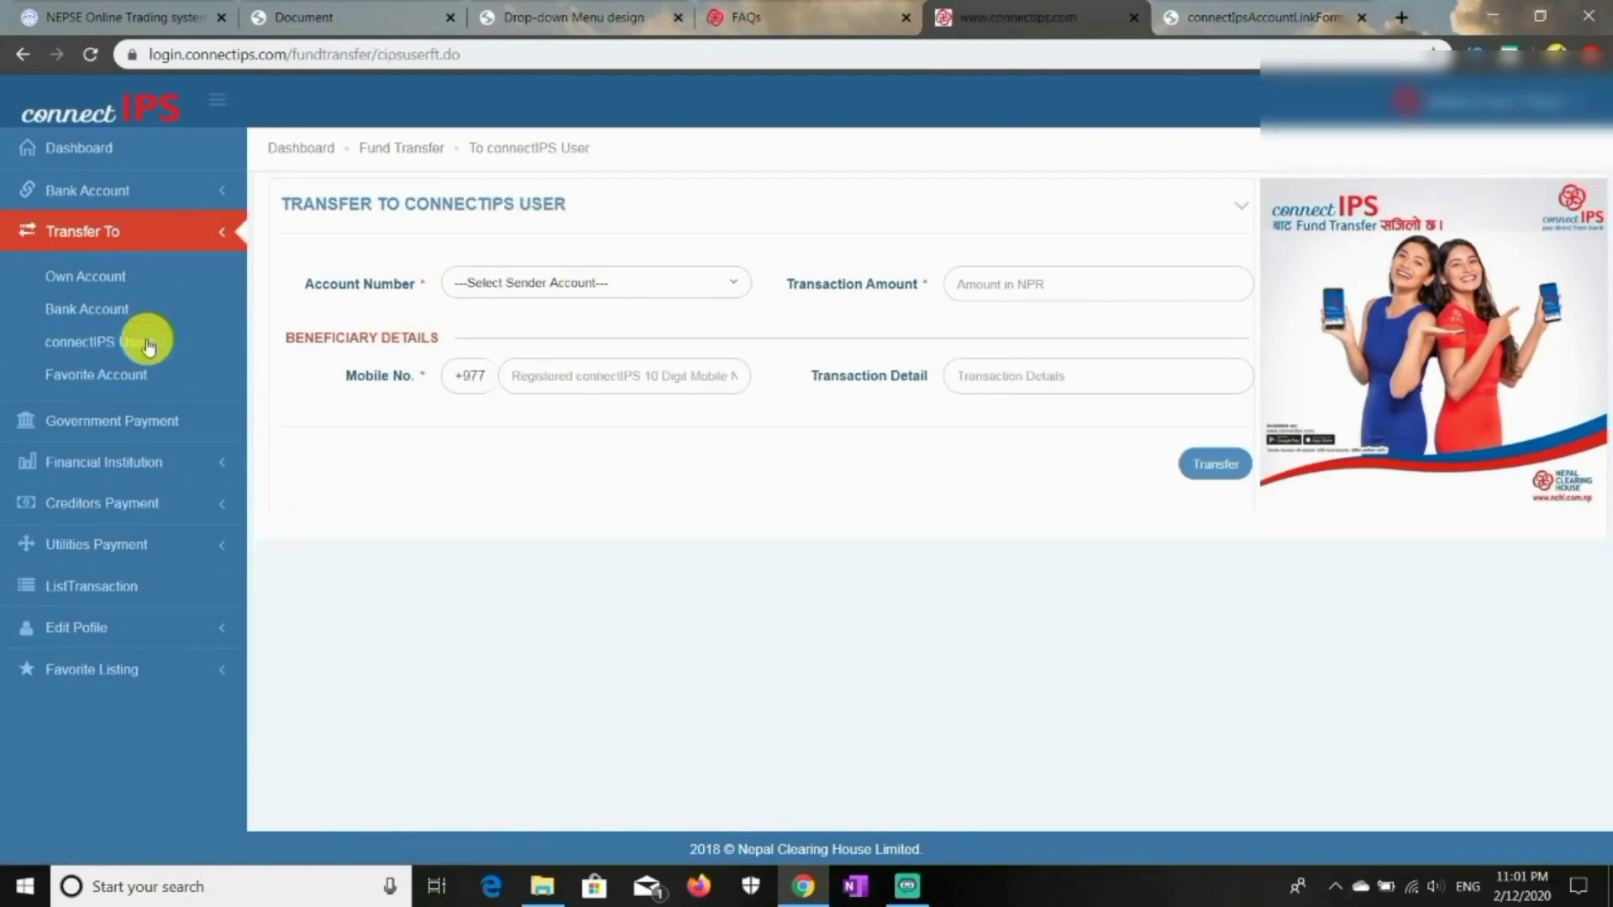
{"action": "left_click", "coordinate": [133, 420]}
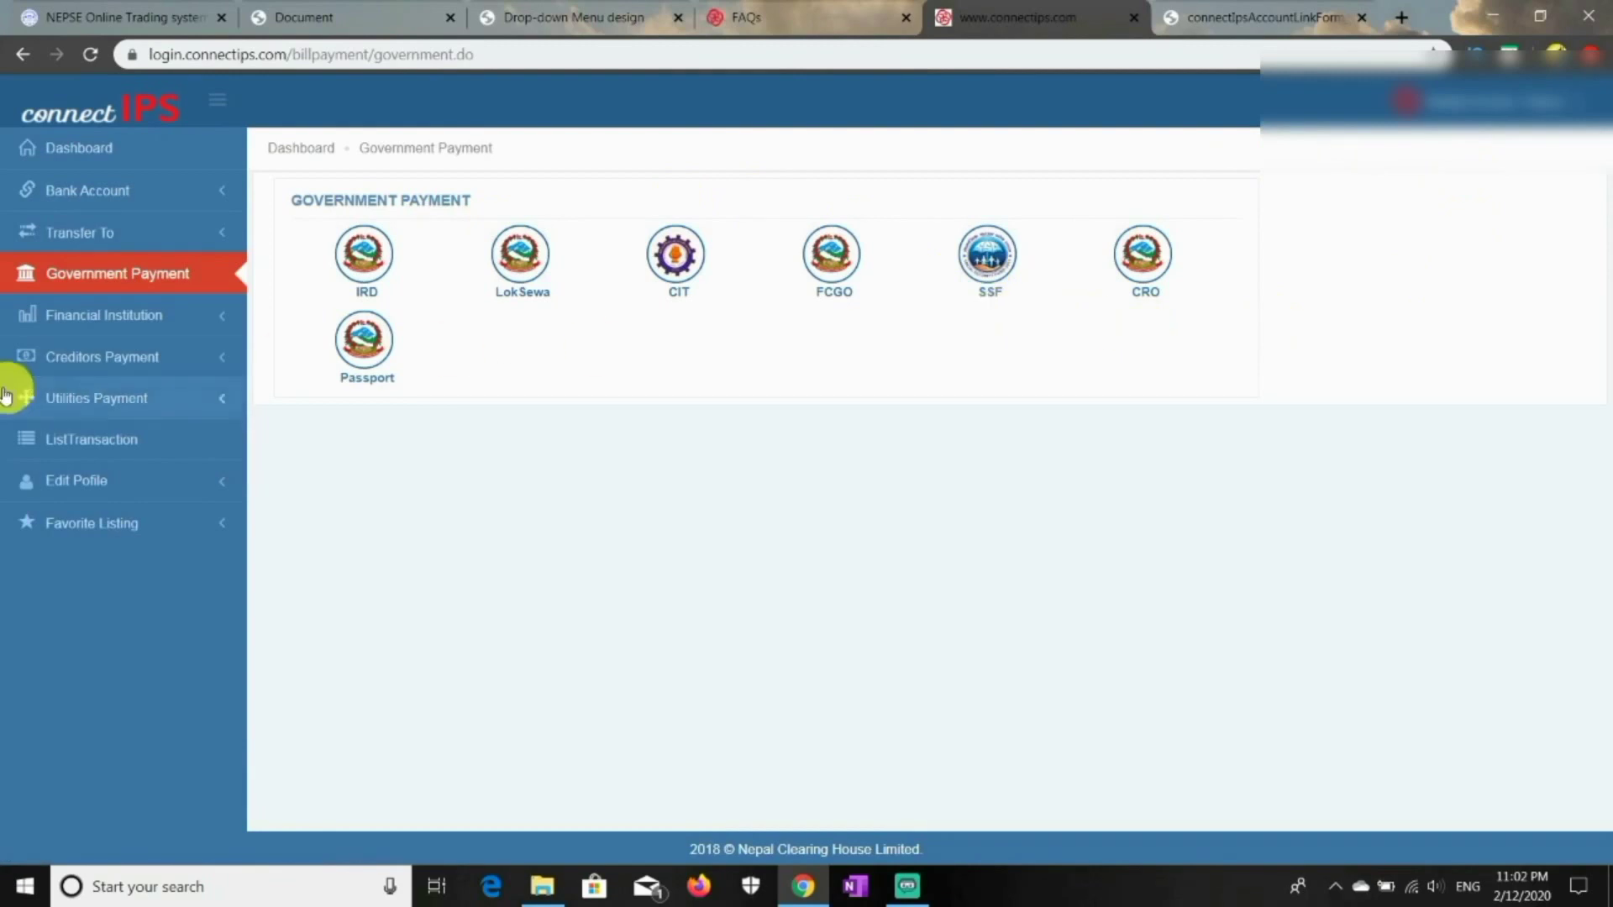
- Browse the Financial Institution options: credit card, Capital Market and Insurance payment forms
{"action": "left_click", "coordinate": [142, 326]}
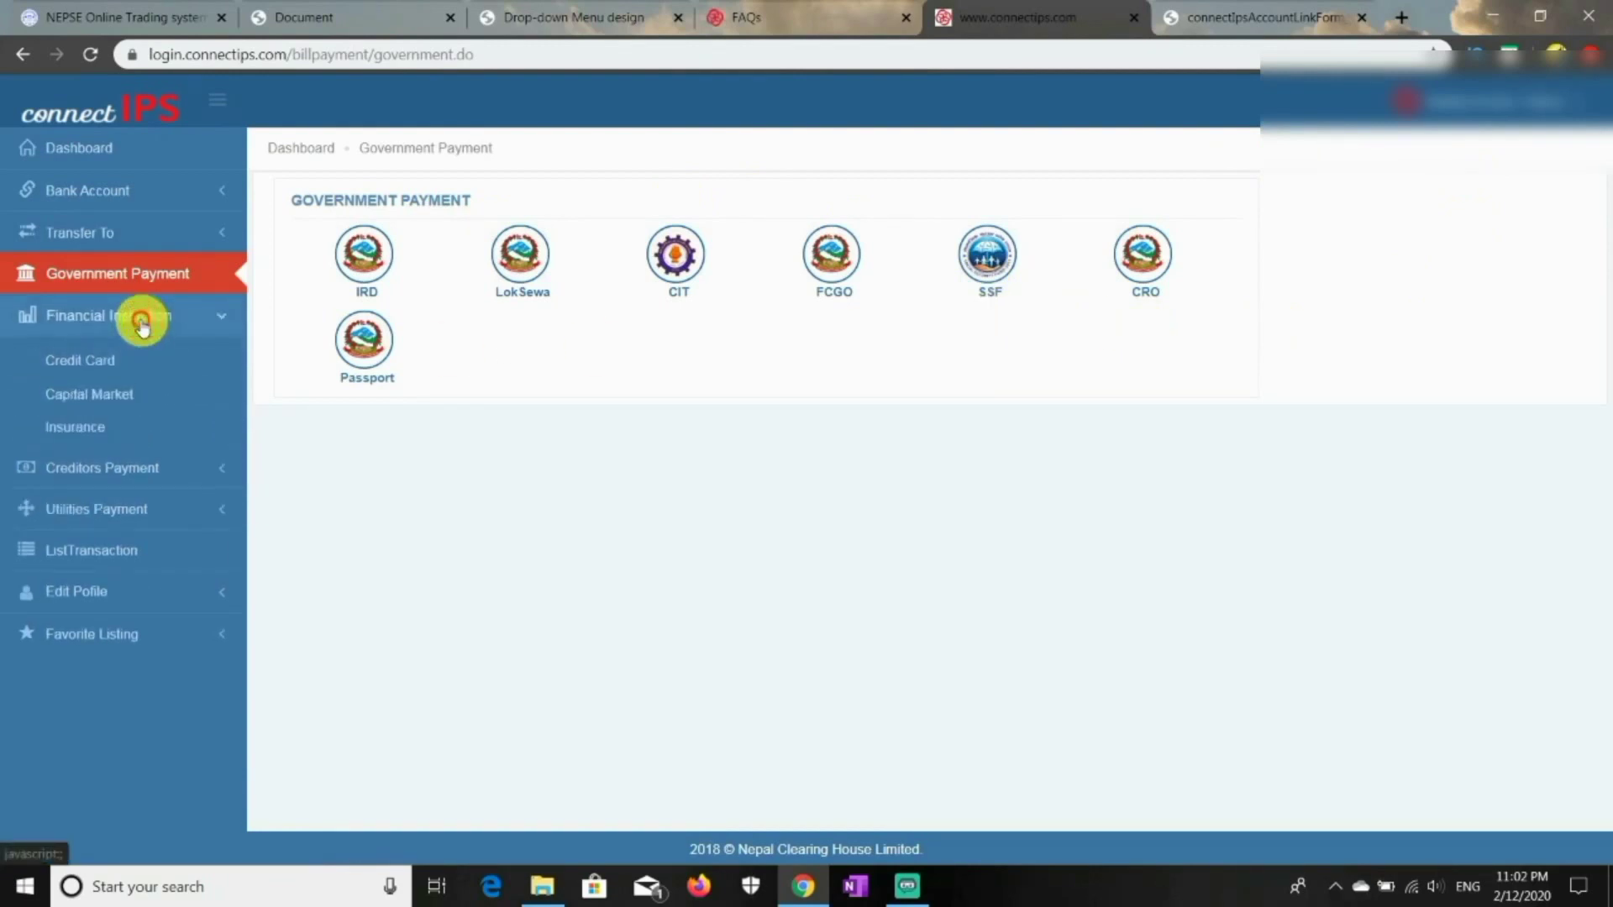
{"action": "left_click", "coordinate": [126, 369]}
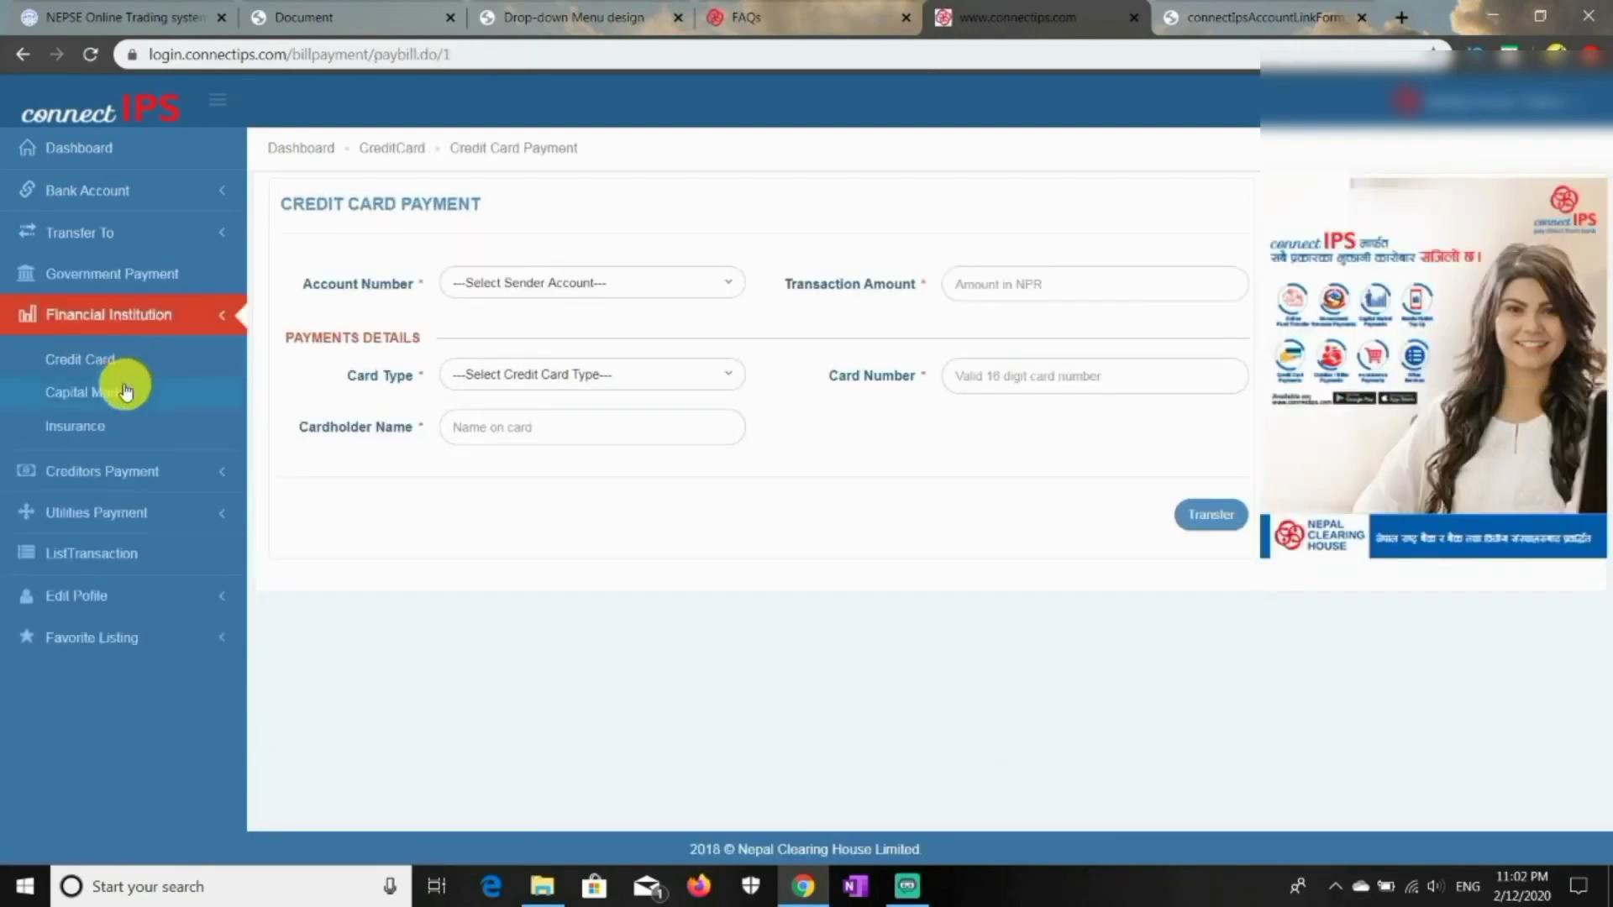
{"action": "left_click", "coordinate": [124, 391]}
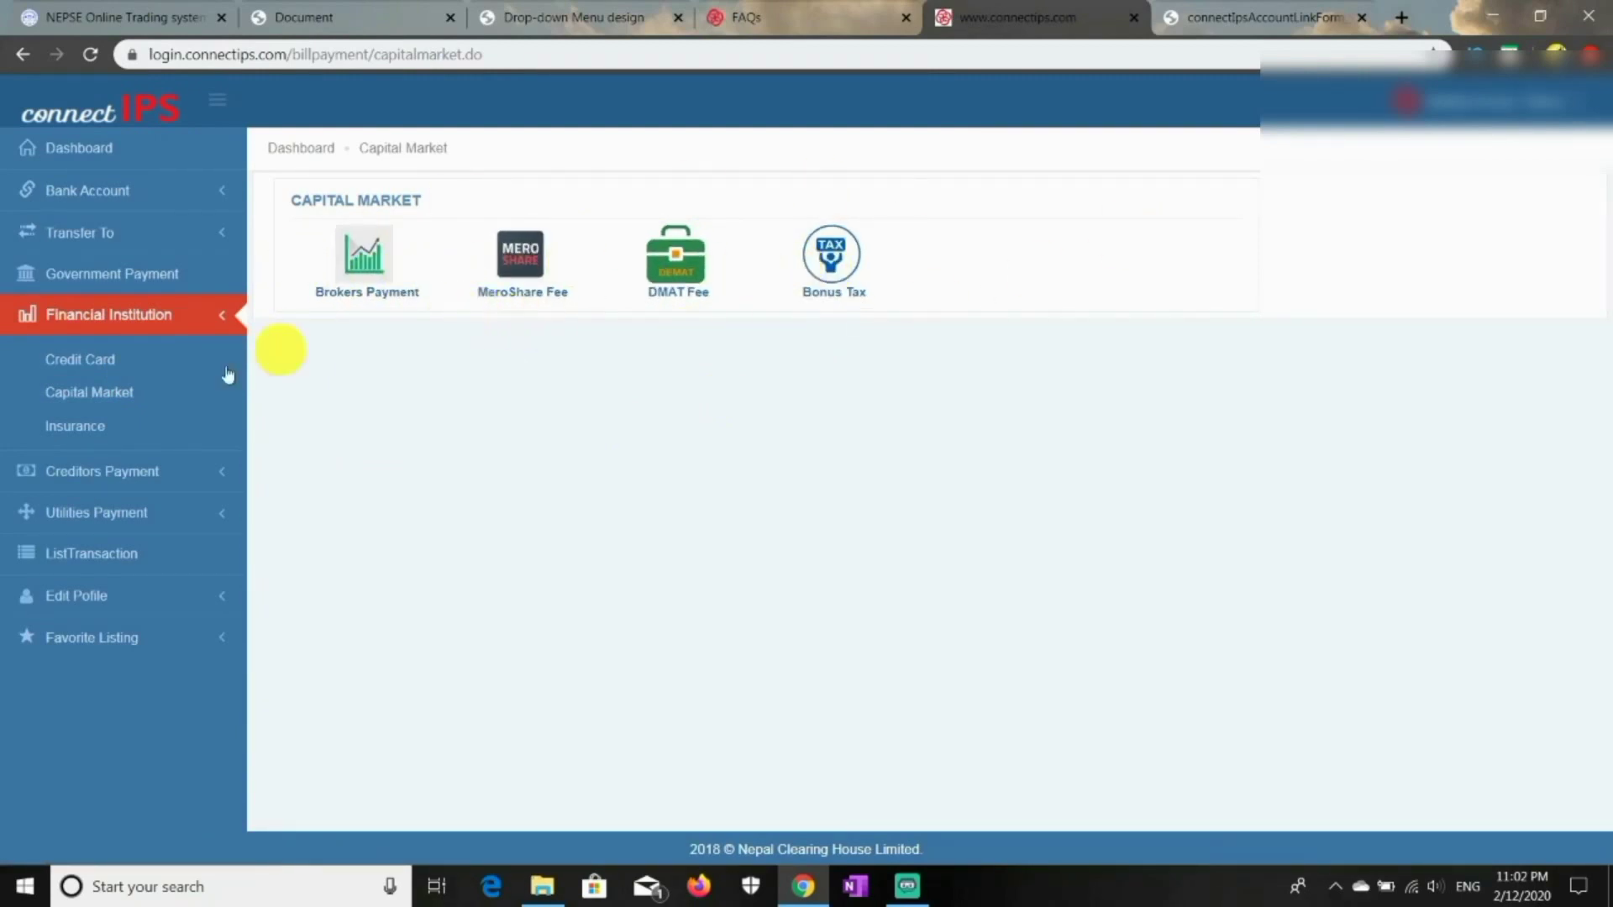
{"action": "left_click", "coordinate": [97, 427]}
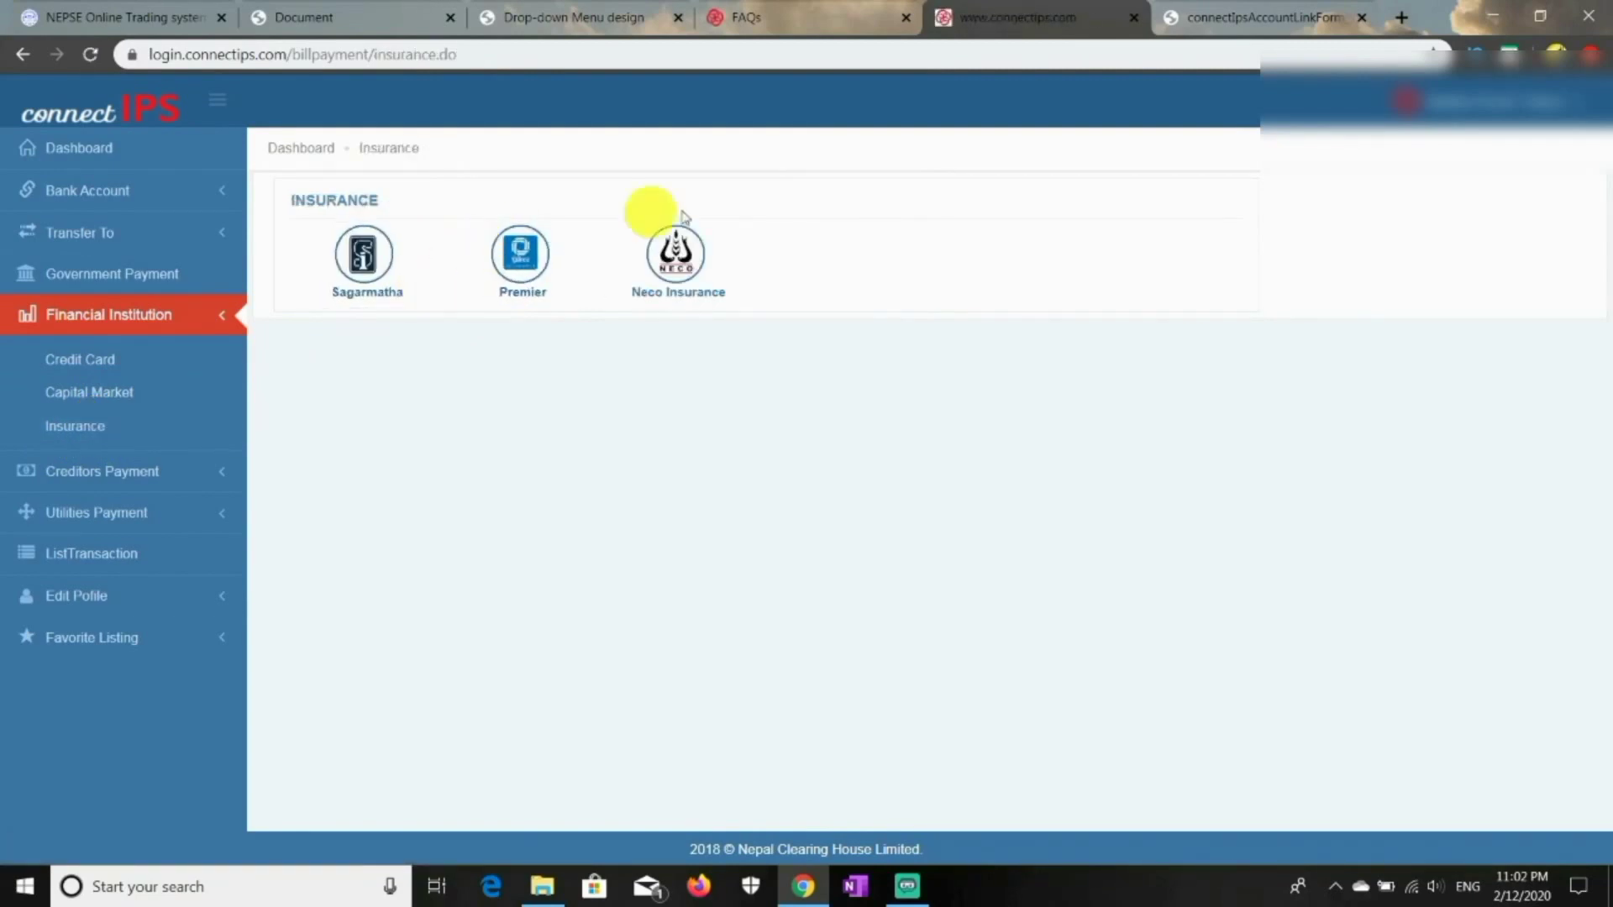
- Look through Creditors Payment and Load Wallet options, ending on the List Transaction page
{"action": "left_click", "coordinate": [78, 477]}
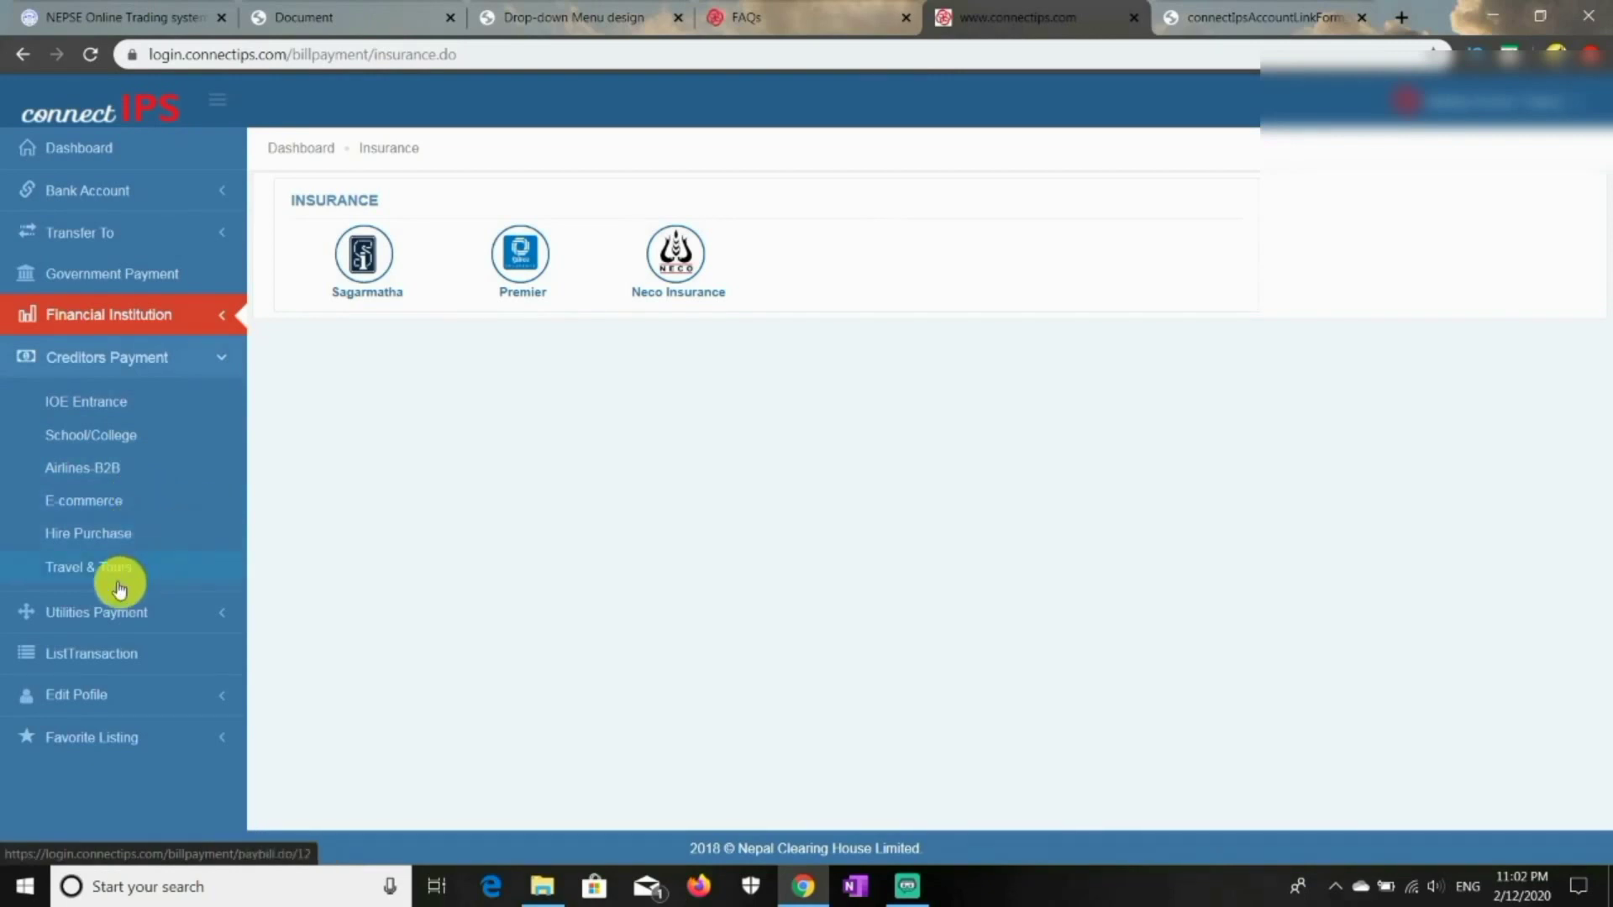
{"action": "left_click", "coordinate": [165, 572]}
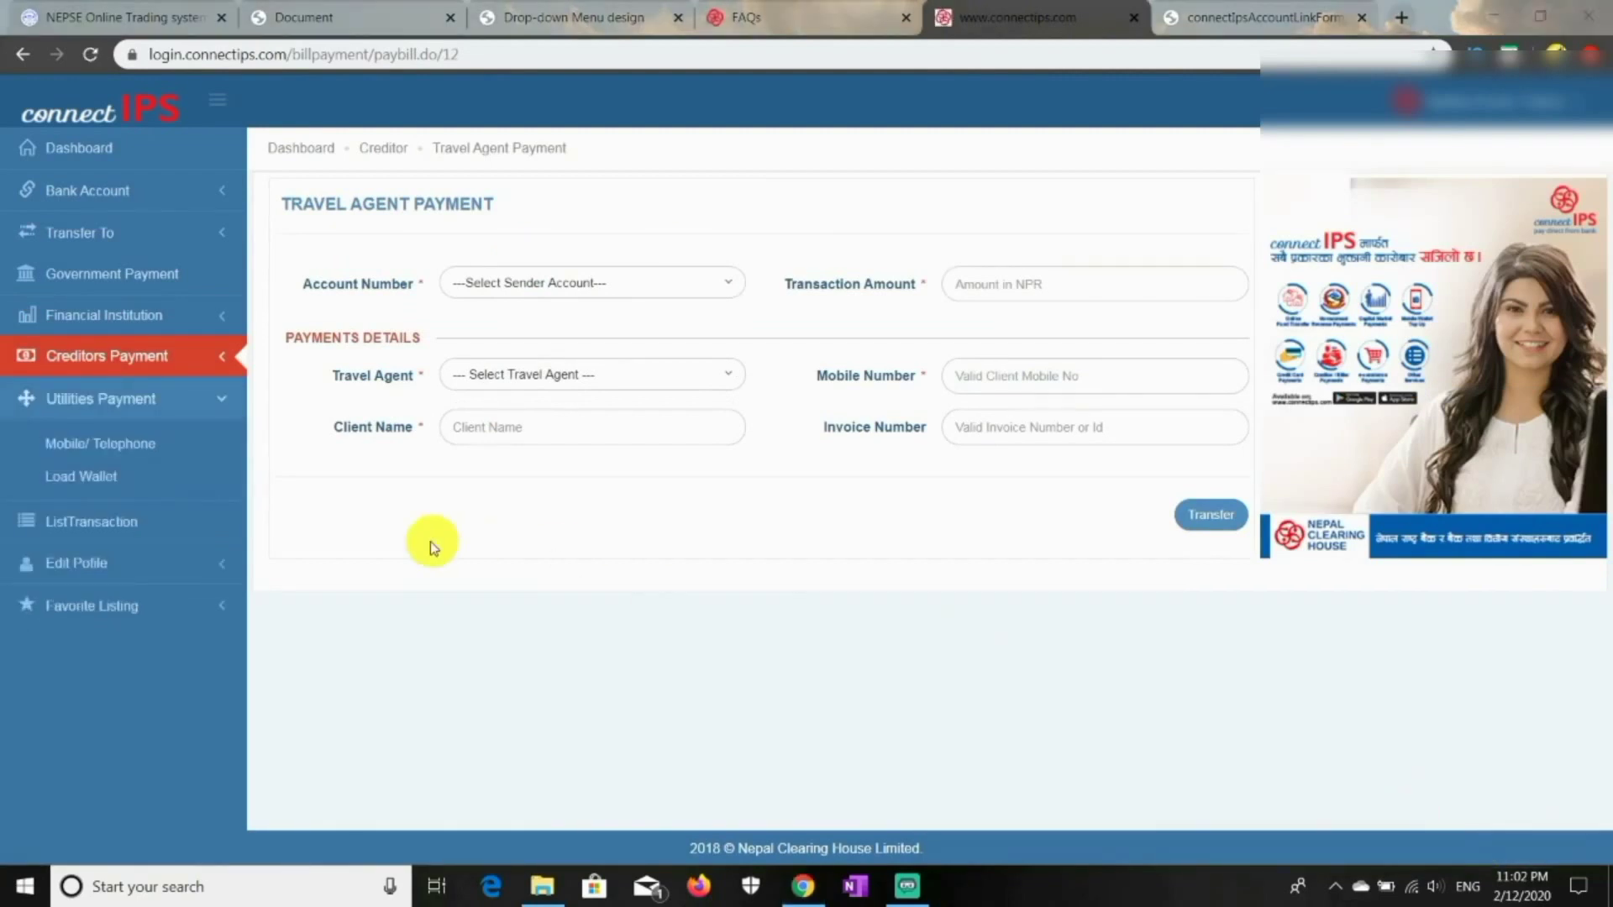
{"action": "left_click", "coordinate": [163, 474]}
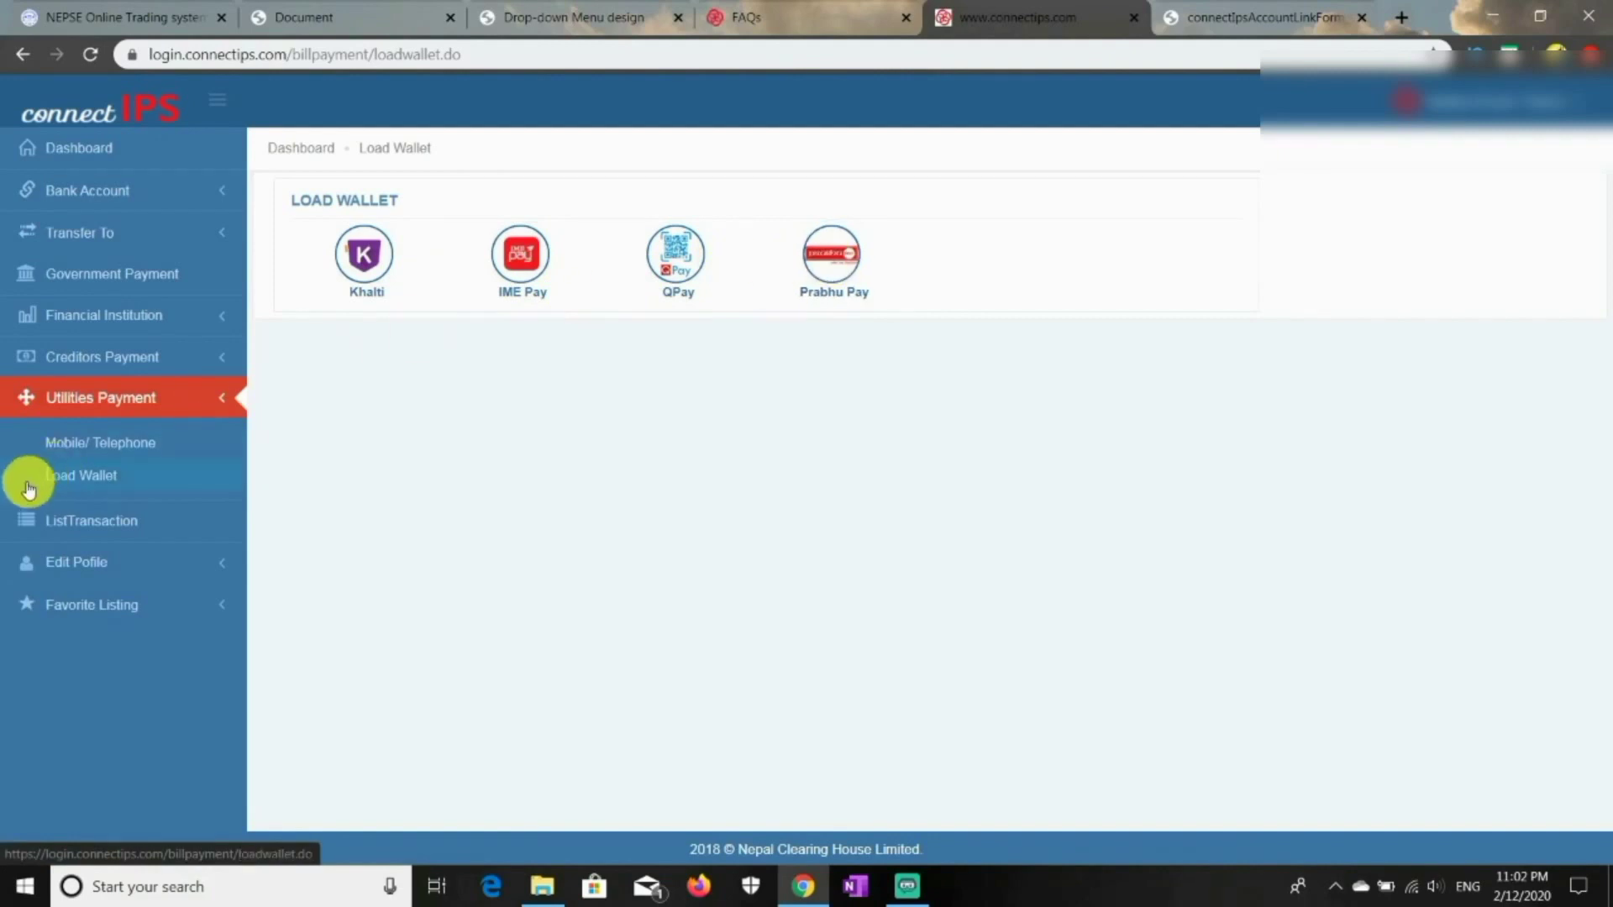
{"action": "left_click", "coordinate": [101, 521]}
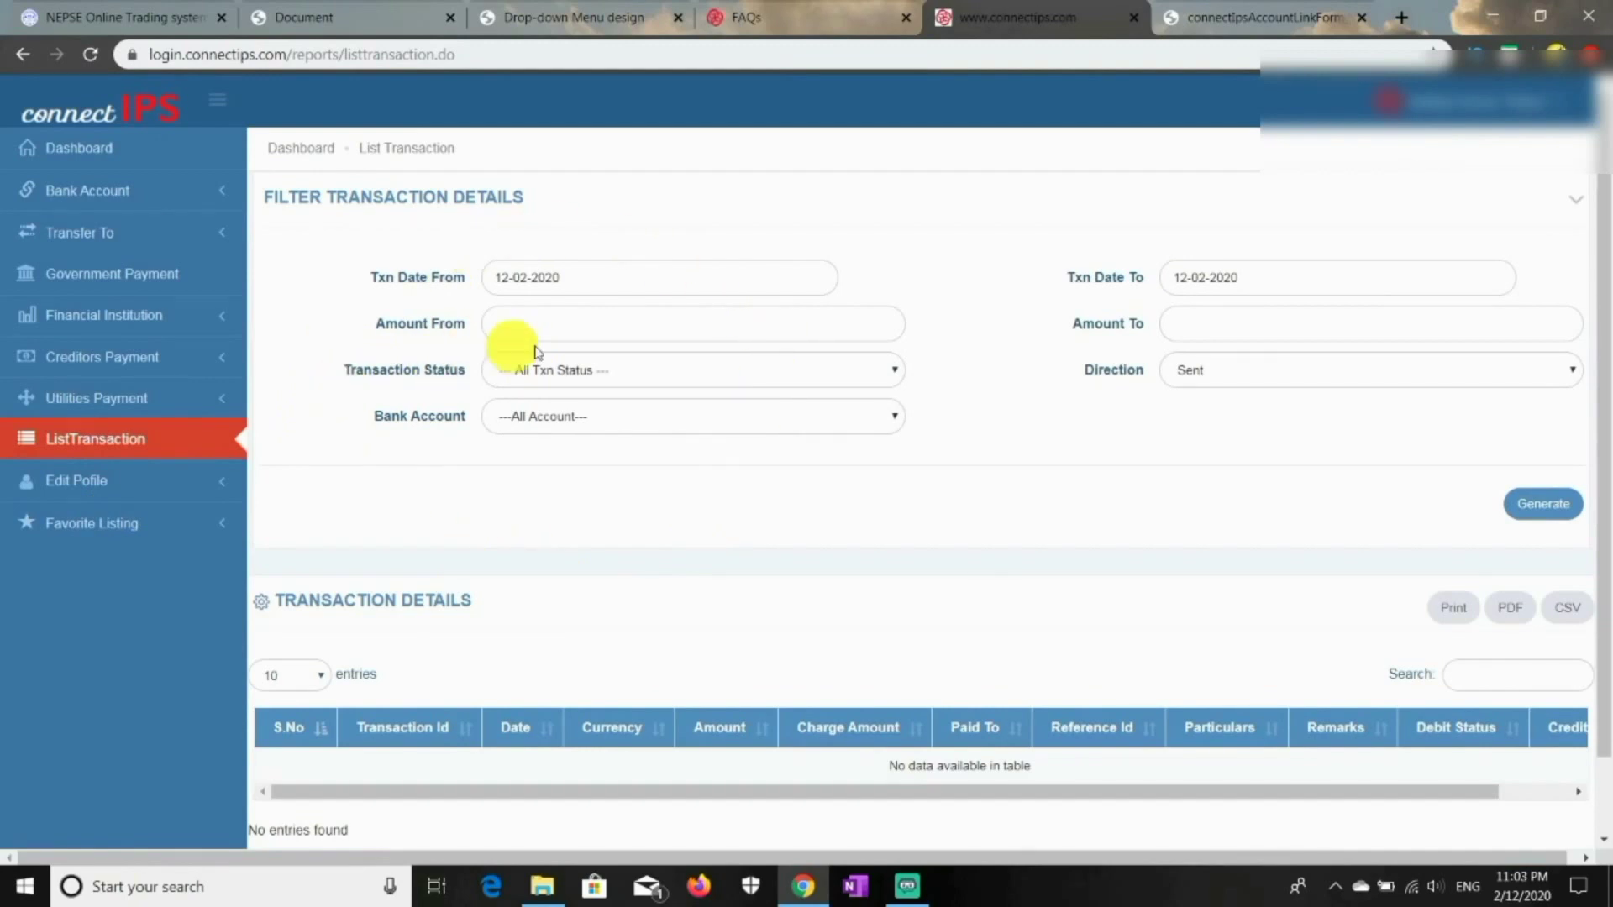
- Expand Edit Profile and Favorite Listing in the sidebar and bring up the Add Favorite form
{"action": "left_click", "coordinate": [109, 482]}
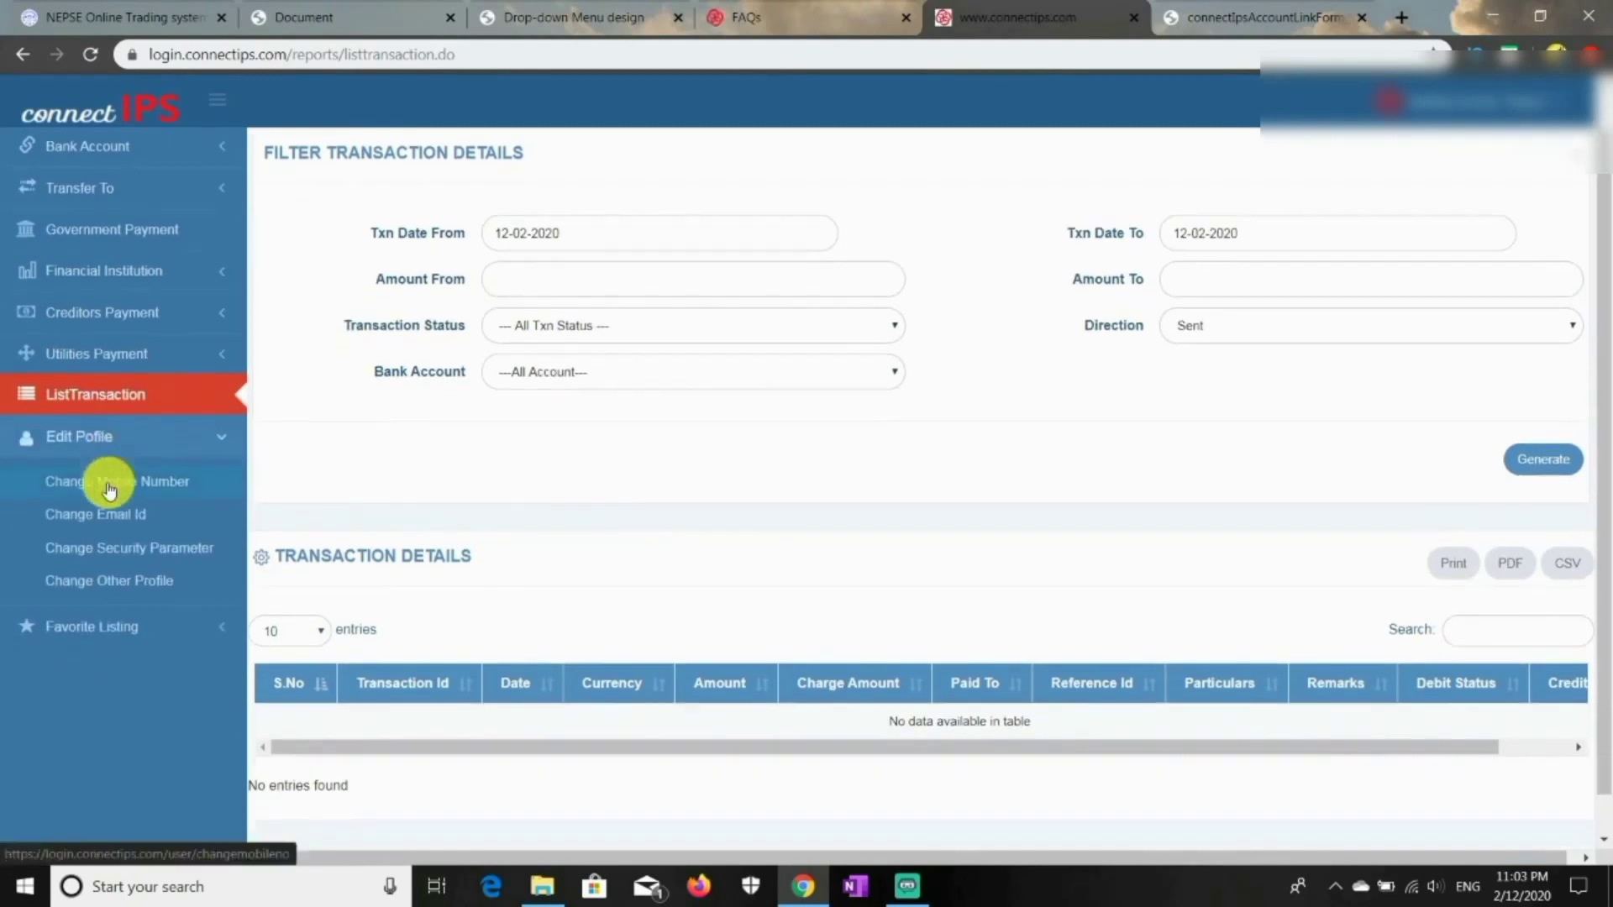
{"action": "scroll", "coordinate": [110, 491], "scroll_direction": "down", "scroll_amount": 1}
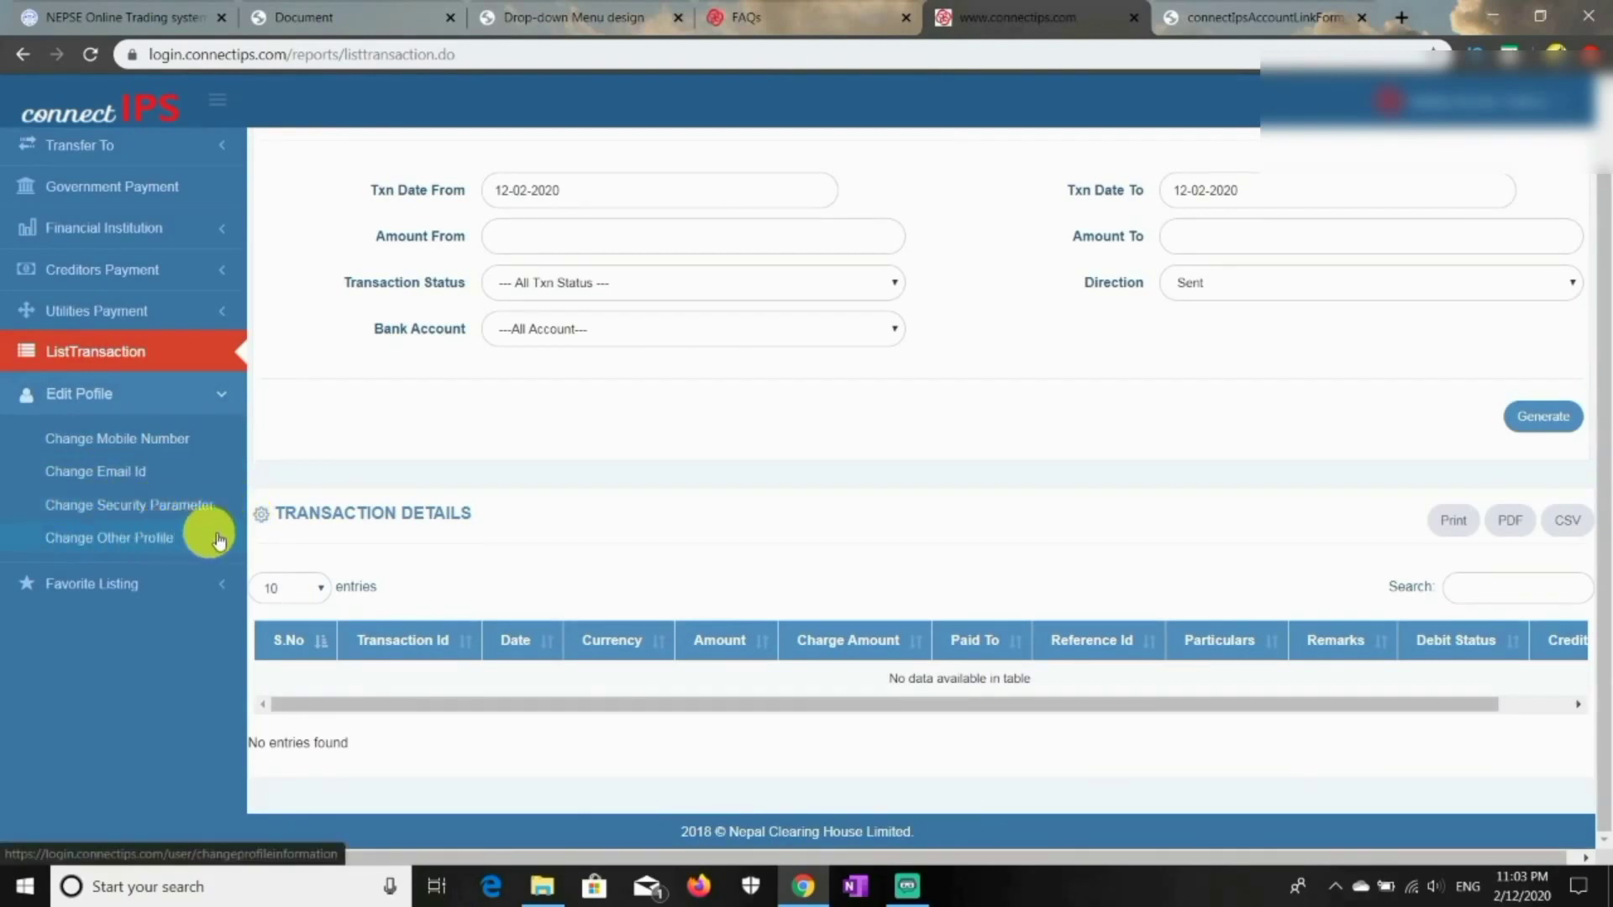
{"action": "left_click", "coordinate": [109, 575]}
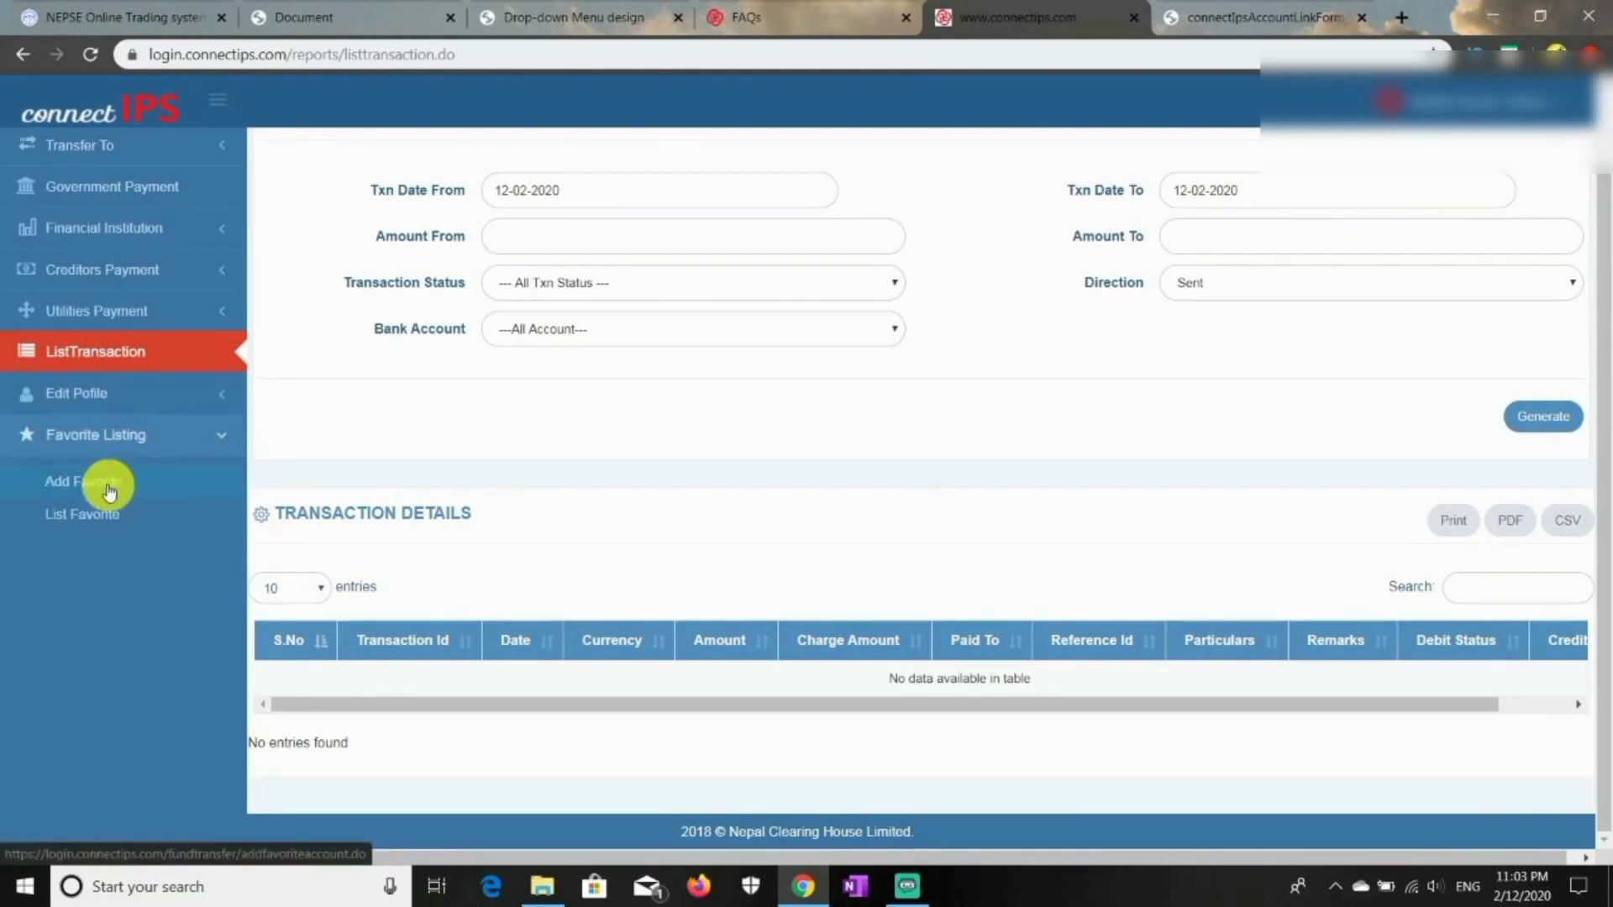
{"action": "left_click", "coordinate": [108, 485]}
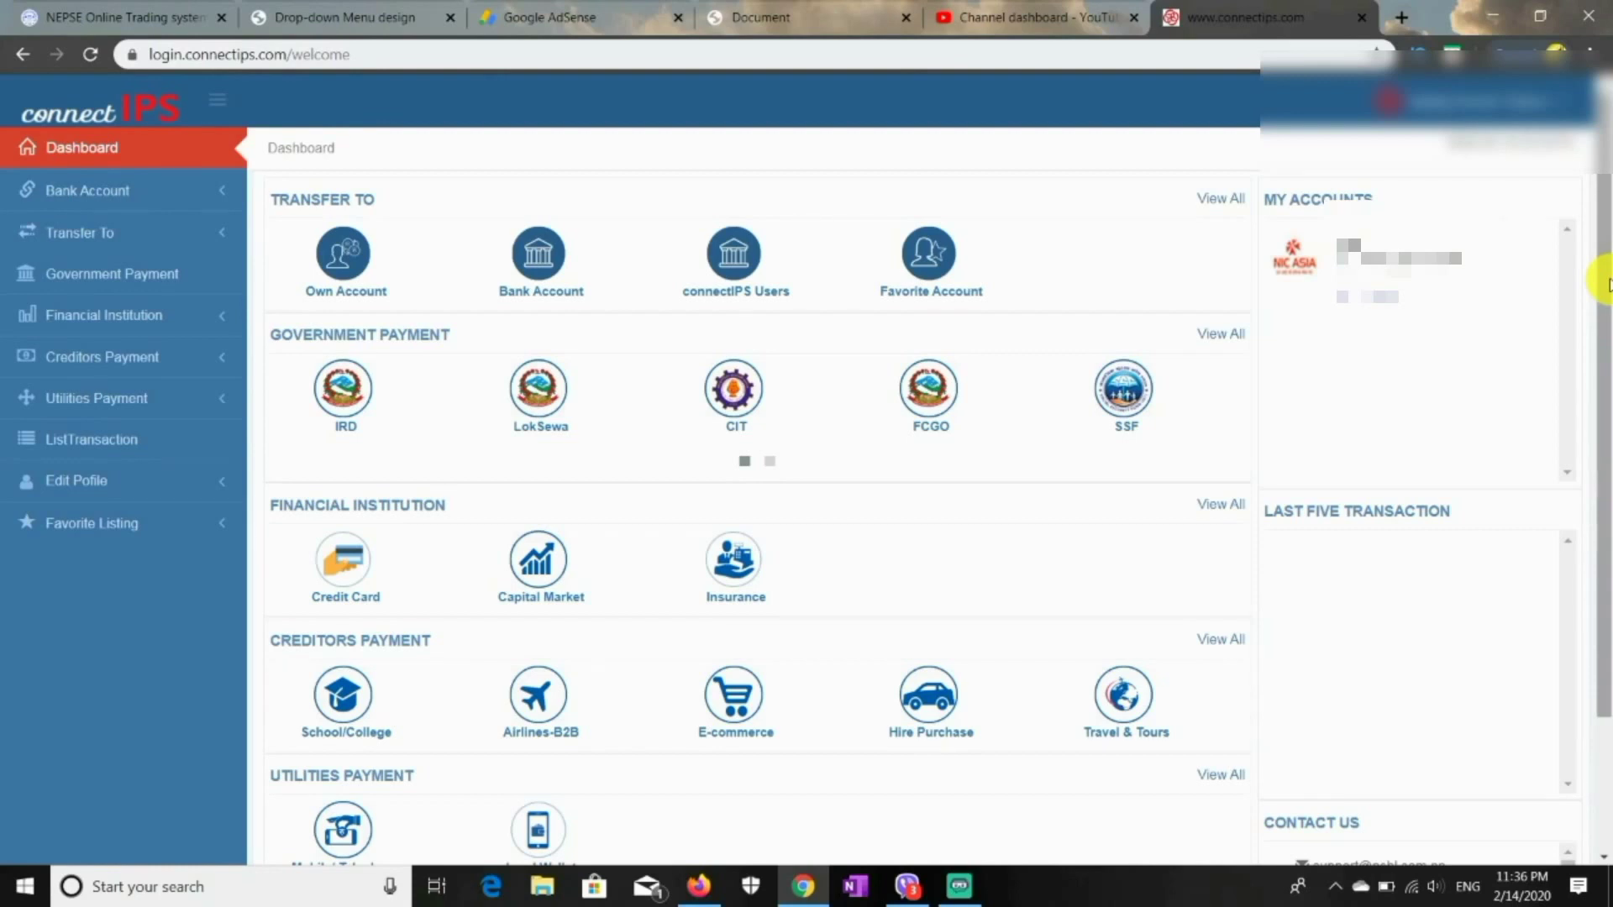
- Show Manage Account under Bank Account, listing the linked account as primary and ACCEPTED
{"action": "mouse_move", "coordinate": [1606, 284]}
{"action": "left_mouse_down"}
{"action": "mouse_move", "coordinate": [1591, 334]}
{"action": "mouse_move", "coordinate": [1591, 281]}
{"action": "left_mouse_up"}
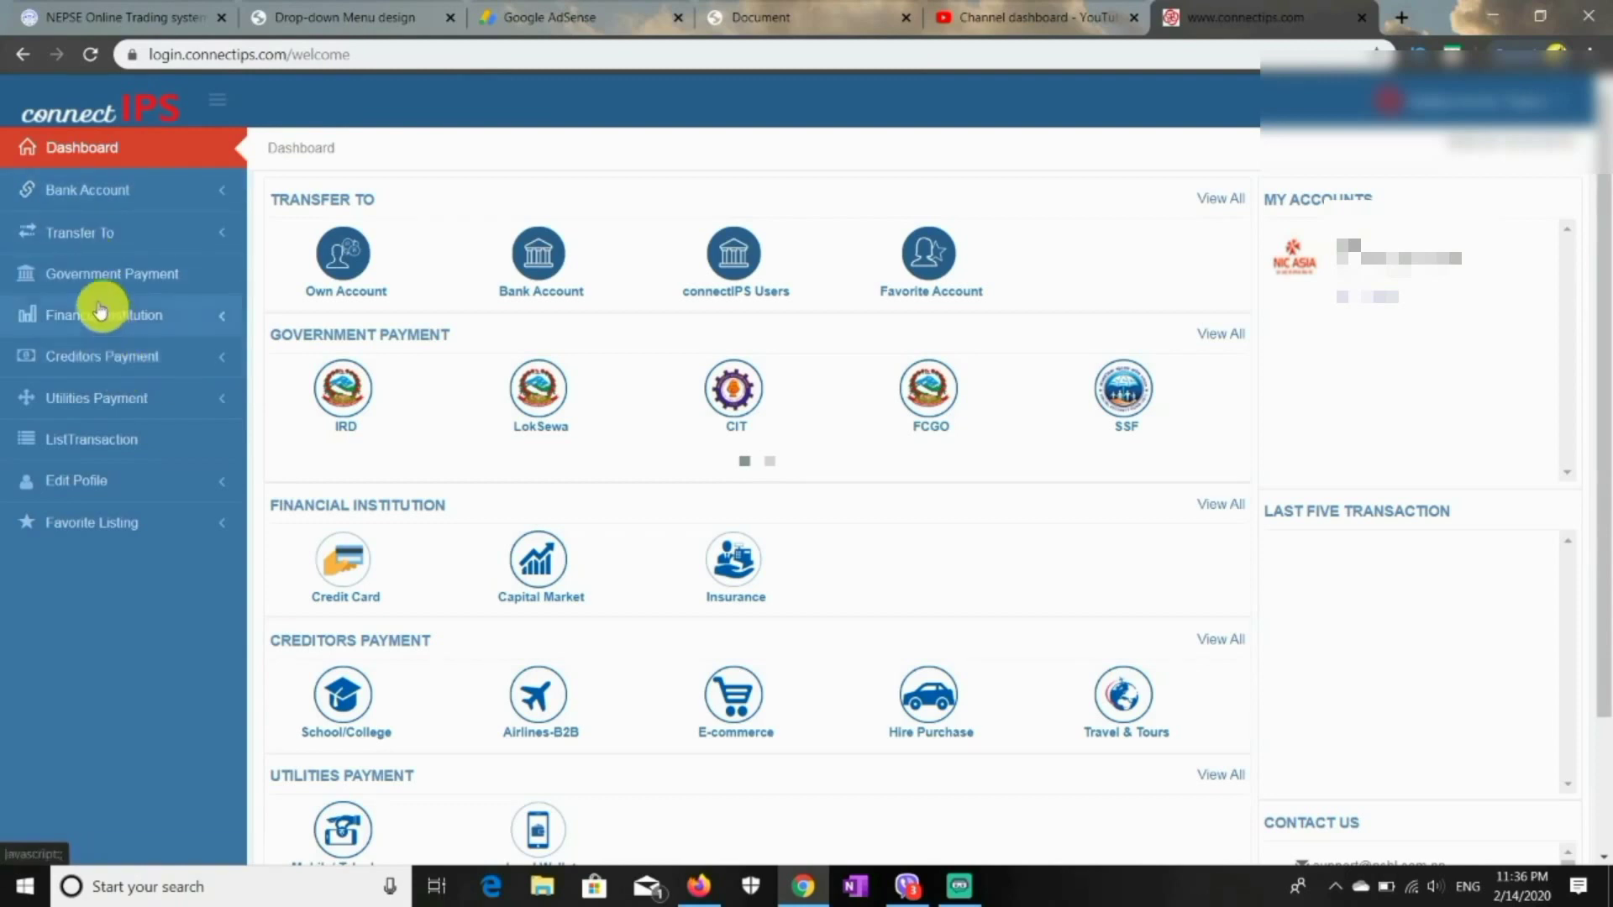
{"action": "left_click", "coordinate": [91, 190]}
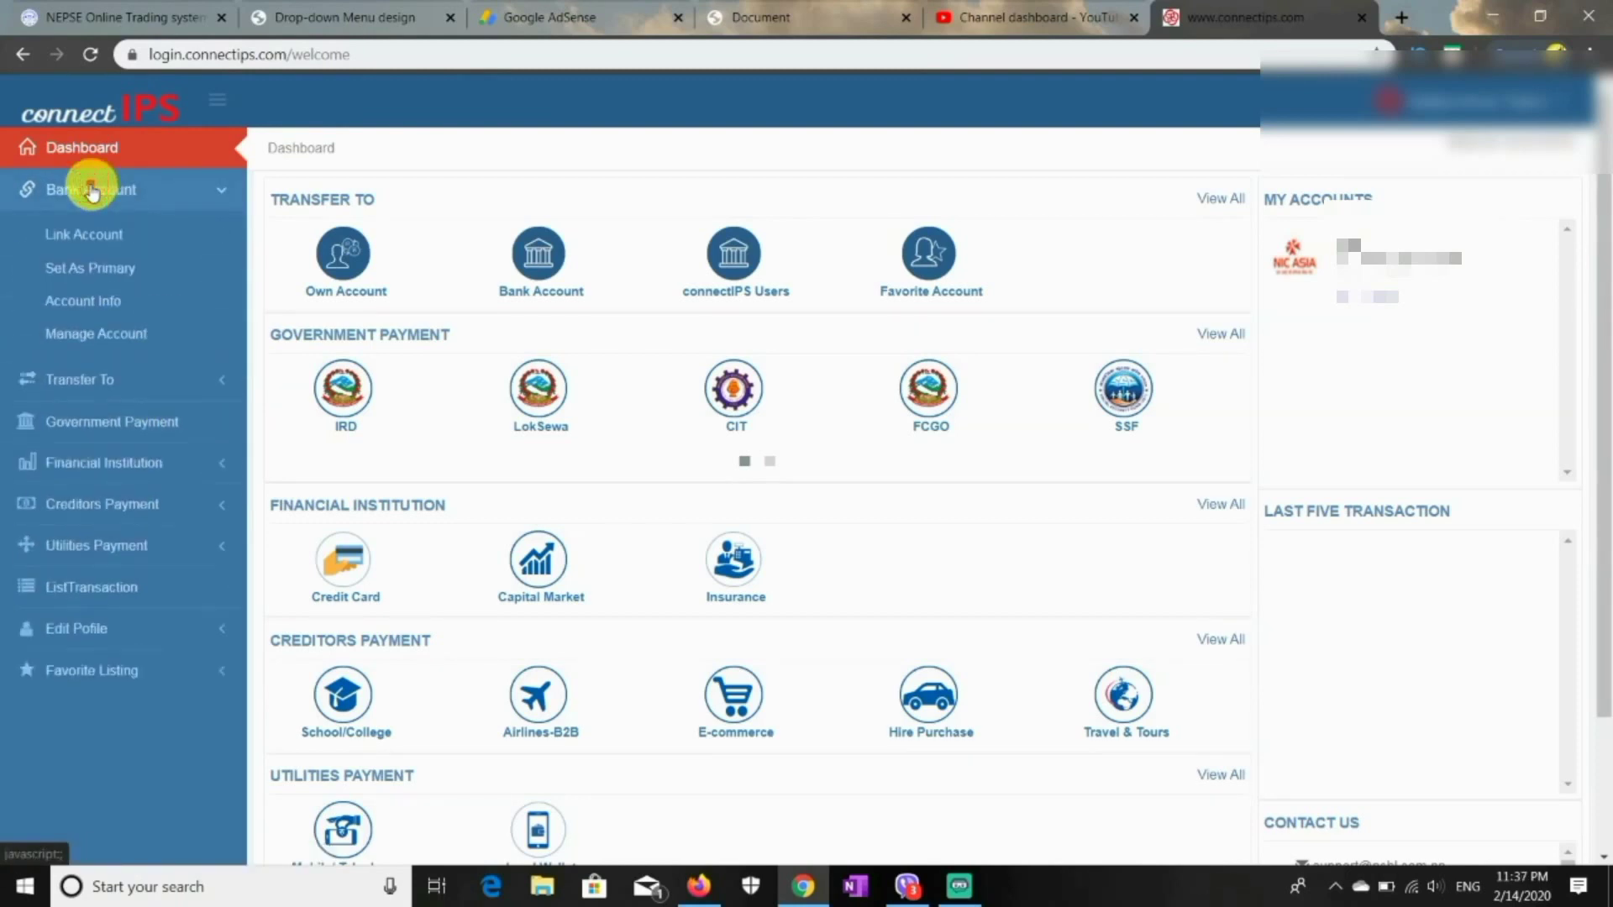
{"action": "left_click", "coordinate": [90, 336]}
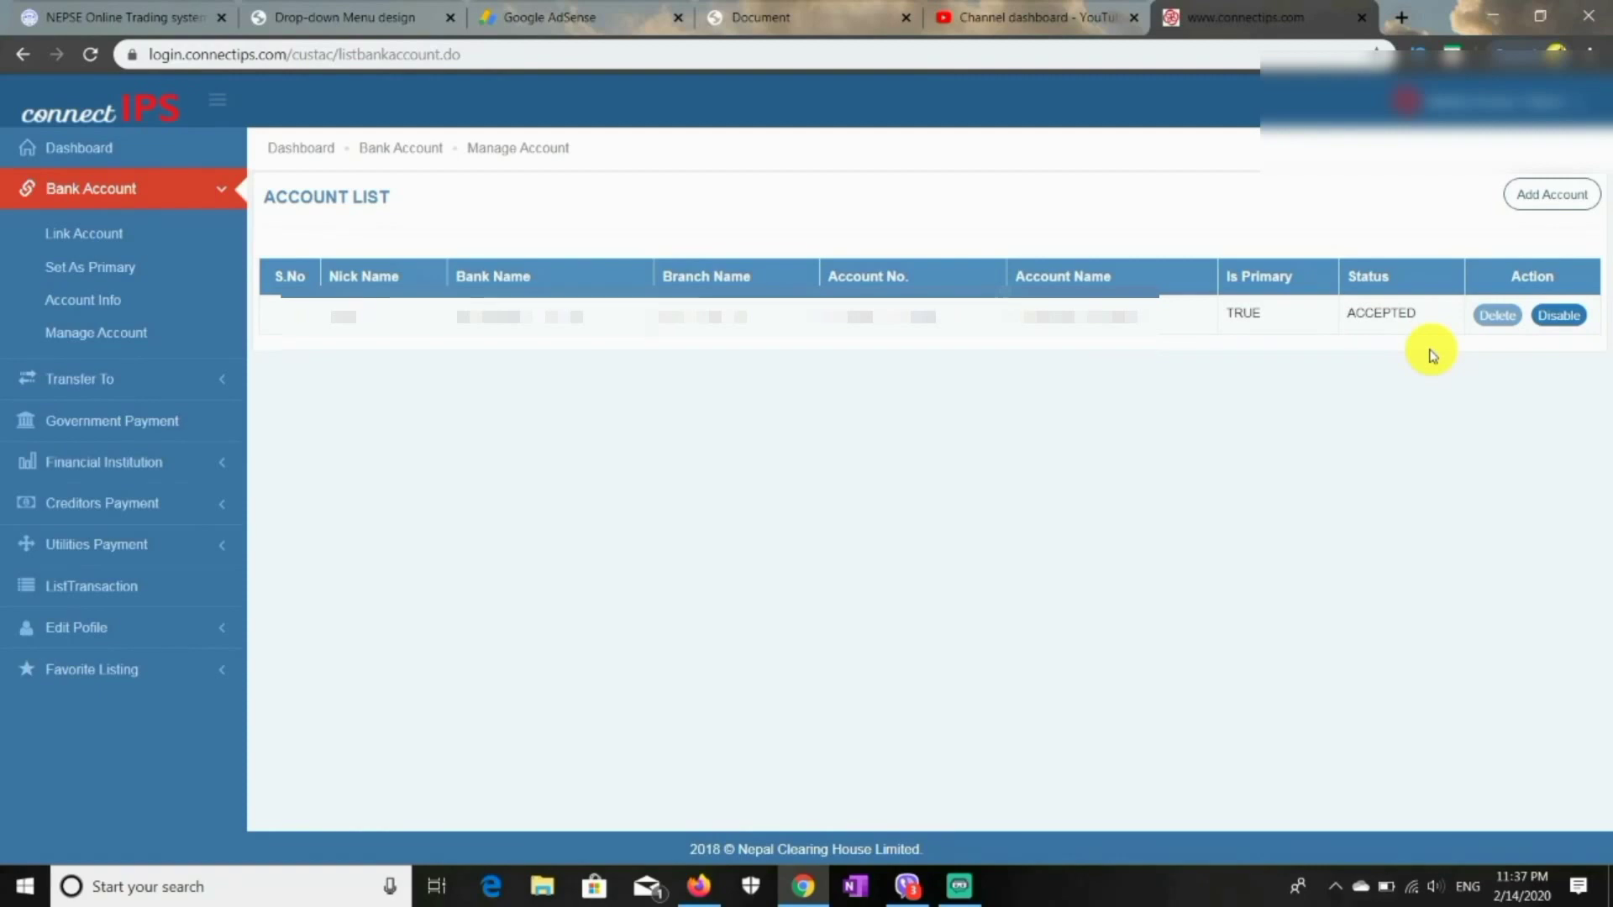
- Look at the Link Account and Set As Primary pages, then collapse Bank Account
{"action": "left_click", "coordinate": [84, 234]}
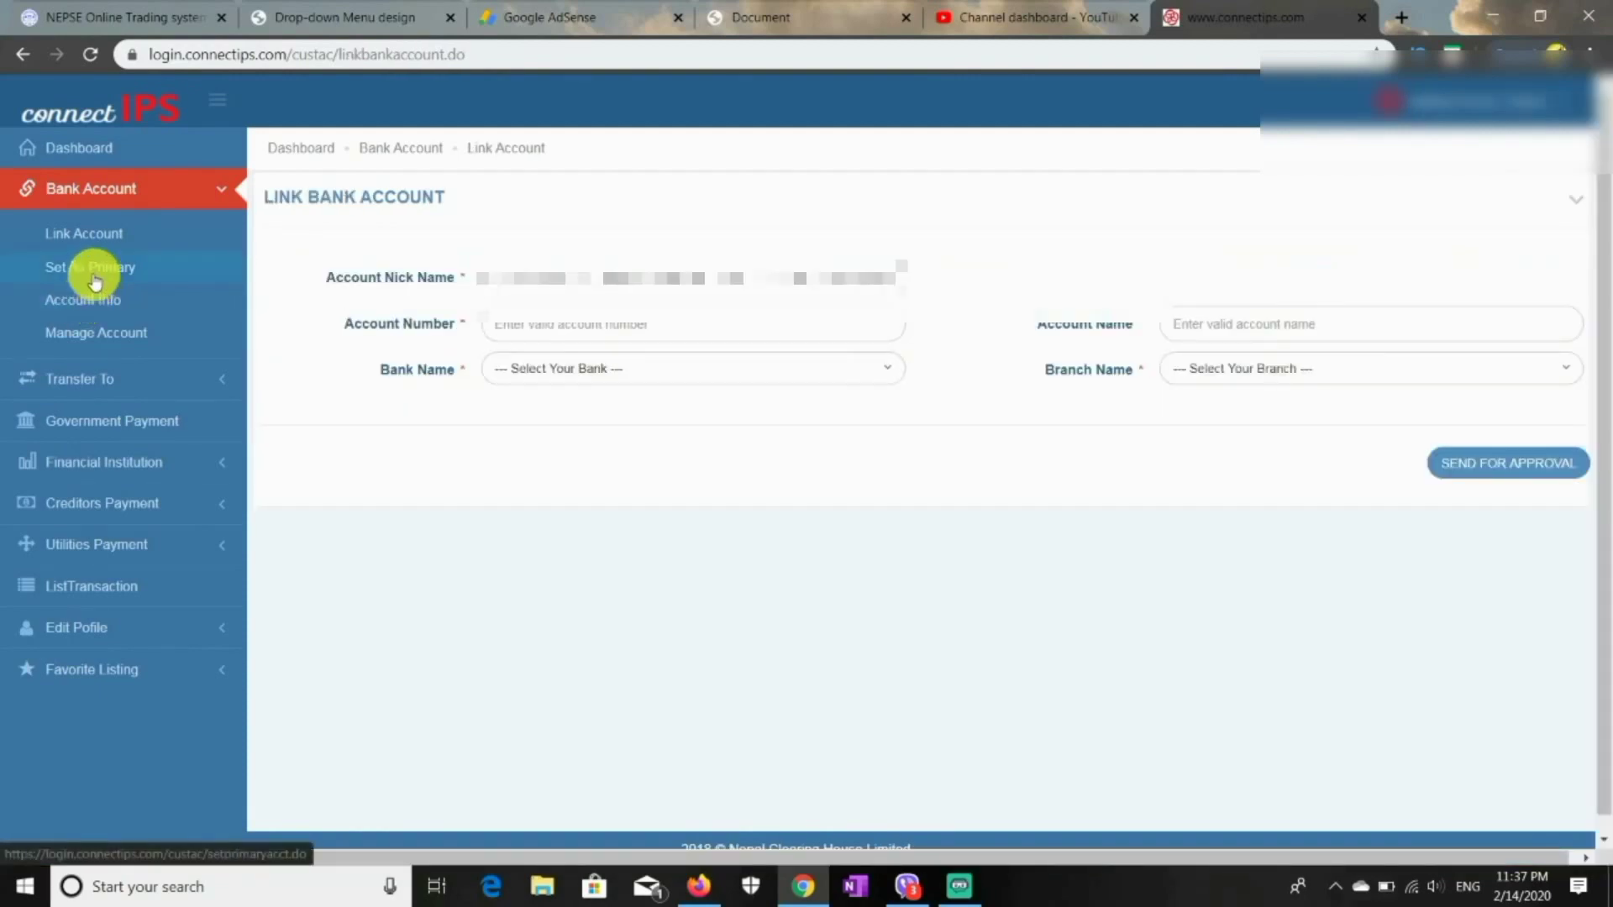
{"action": "left_click", "coordinate": [94, 270]}
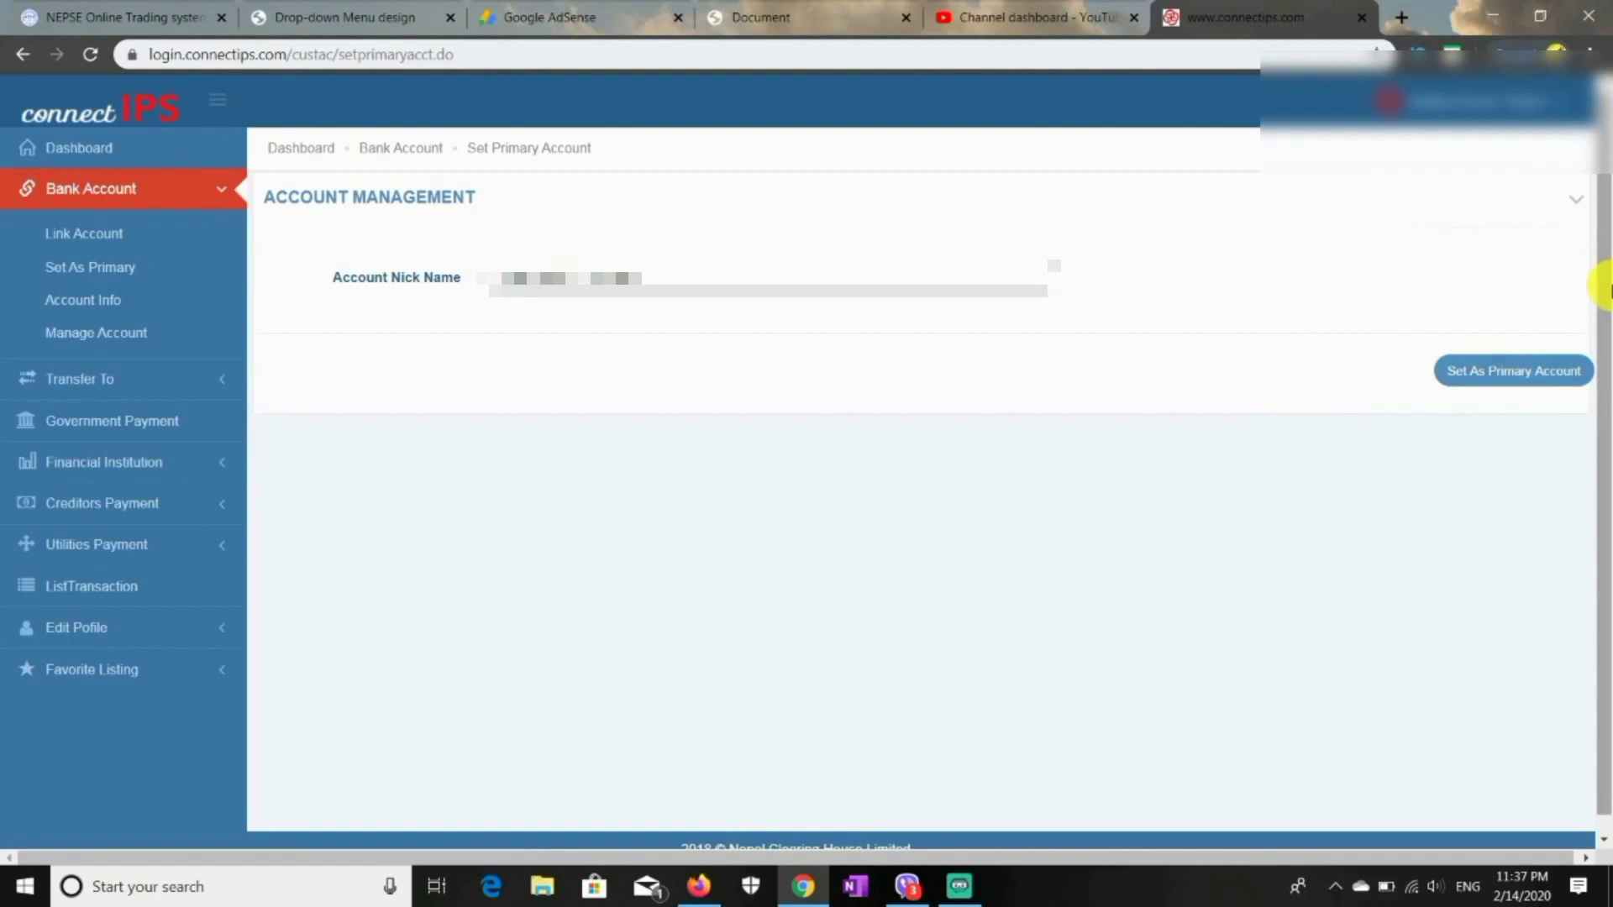
{"action": "left_click", "coordinate": [95, 188]}
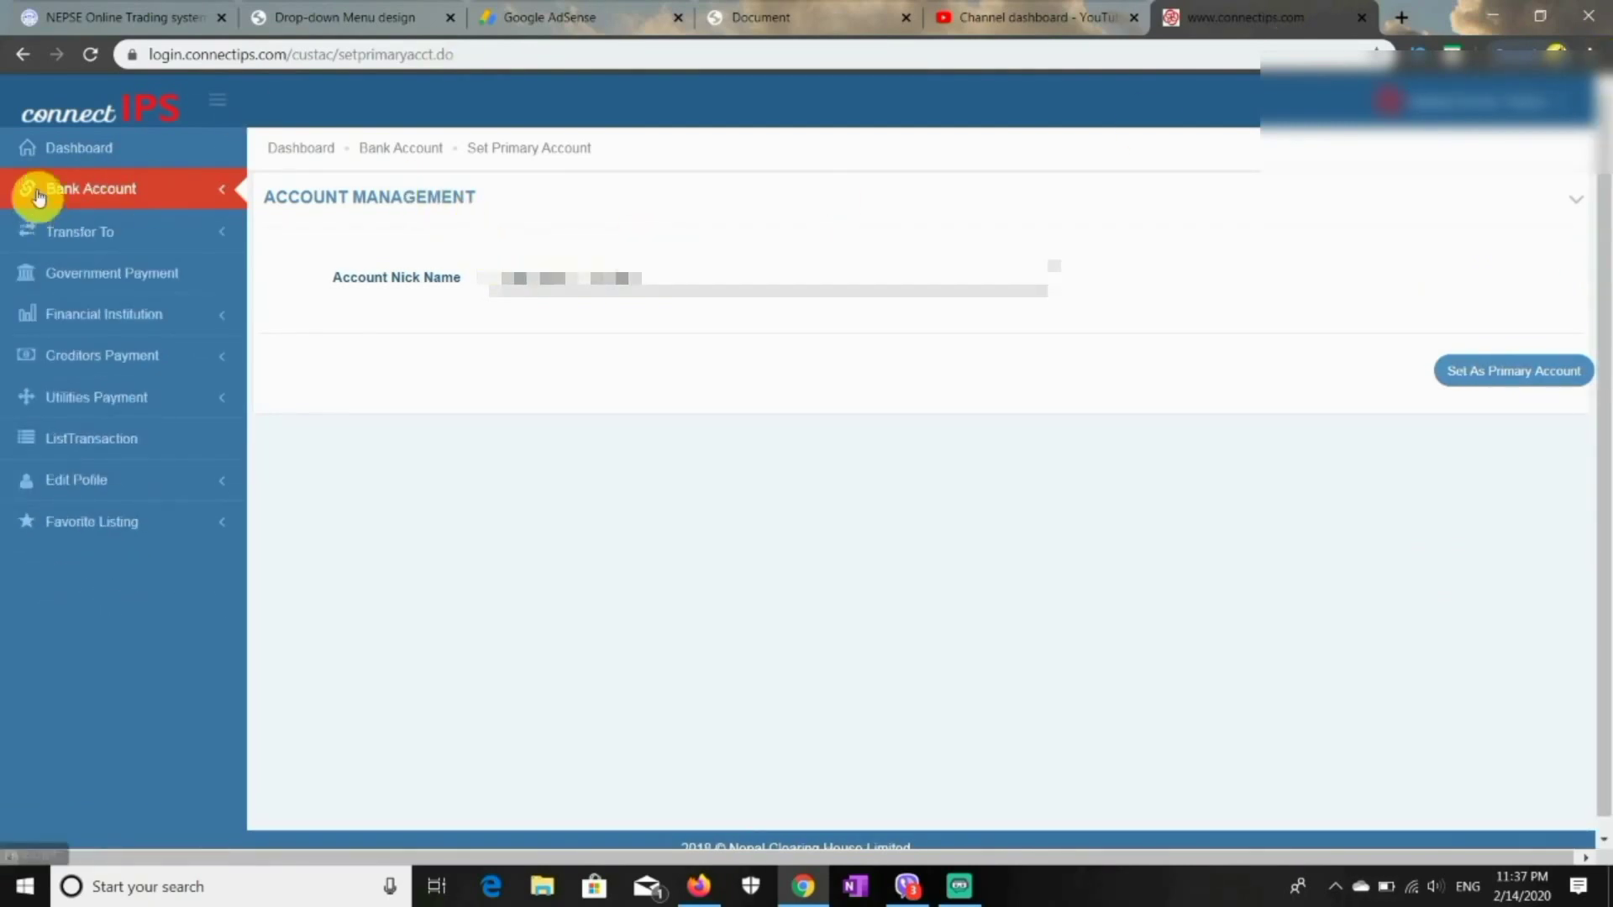
- Go back to the Dashboard, dismiss the user menu, and scroll through the payment features
{"action": "left_click", "coordinate": [51, 158]}
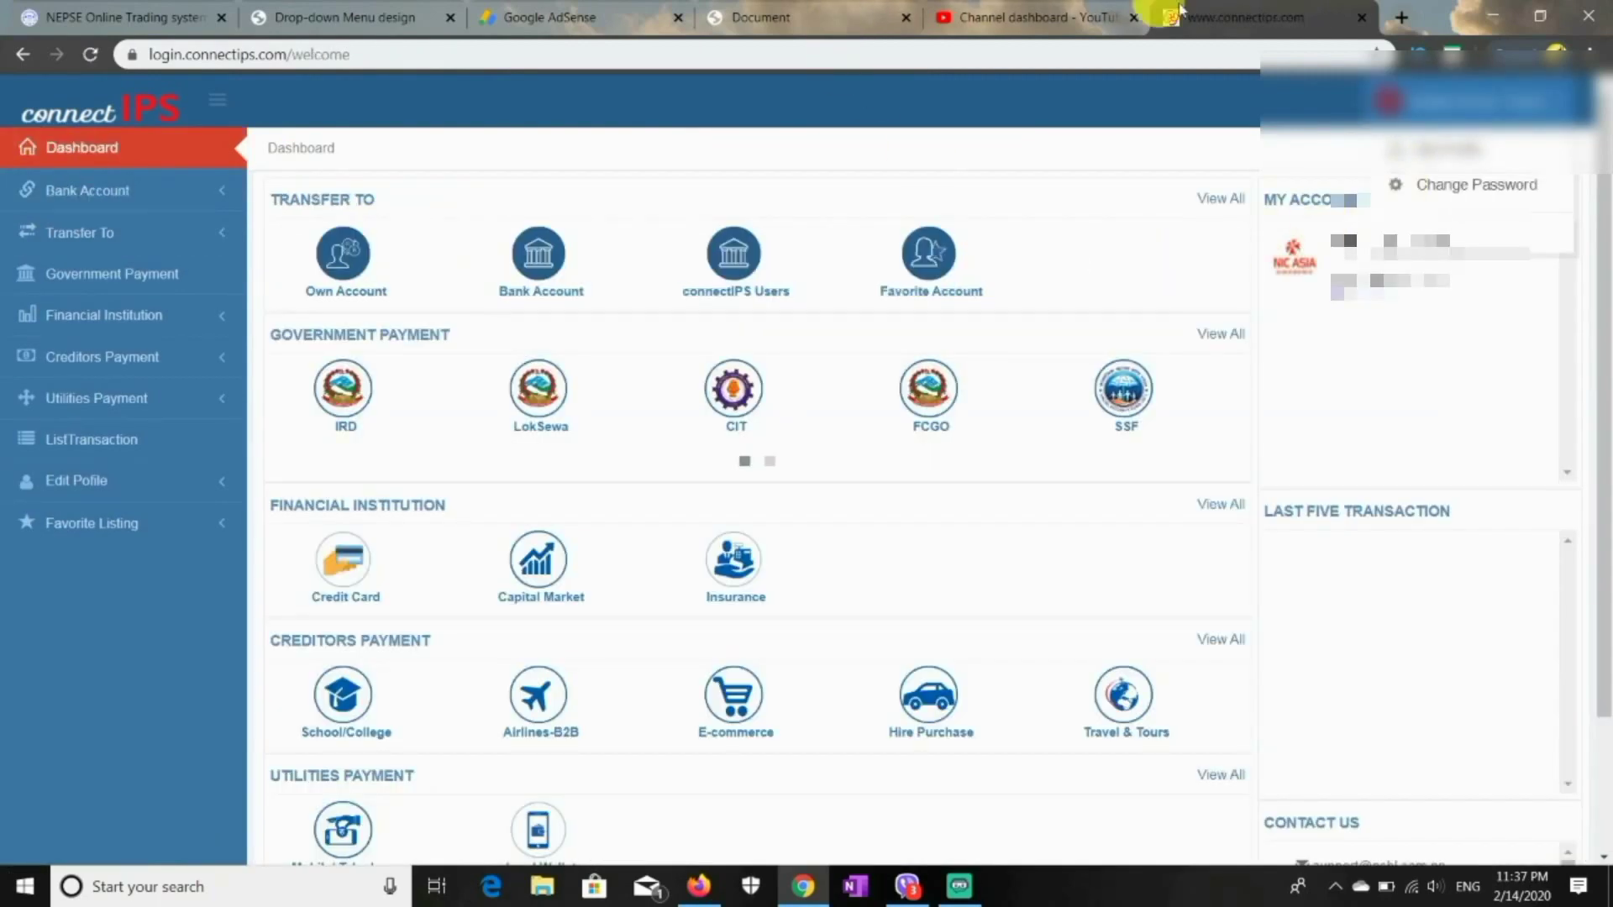
{"action": "left_click", "coordinate": [1443, 328]}
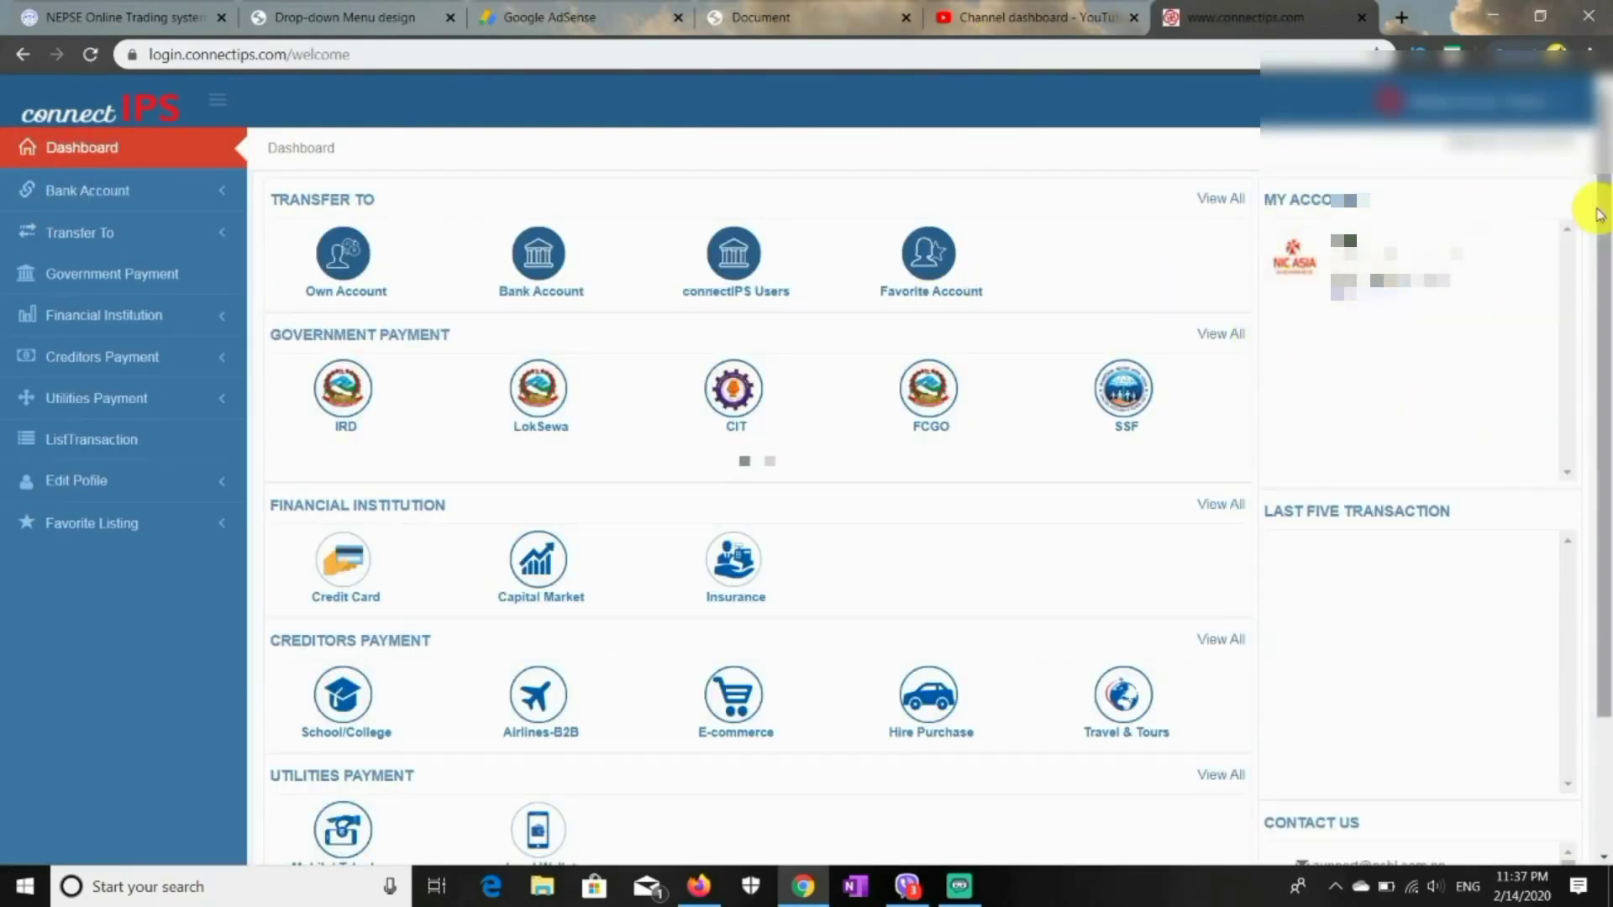
{"action": "scroll", "coordinate": [781, 559], "scroll_direction": "down", "scroll_amount": 2}
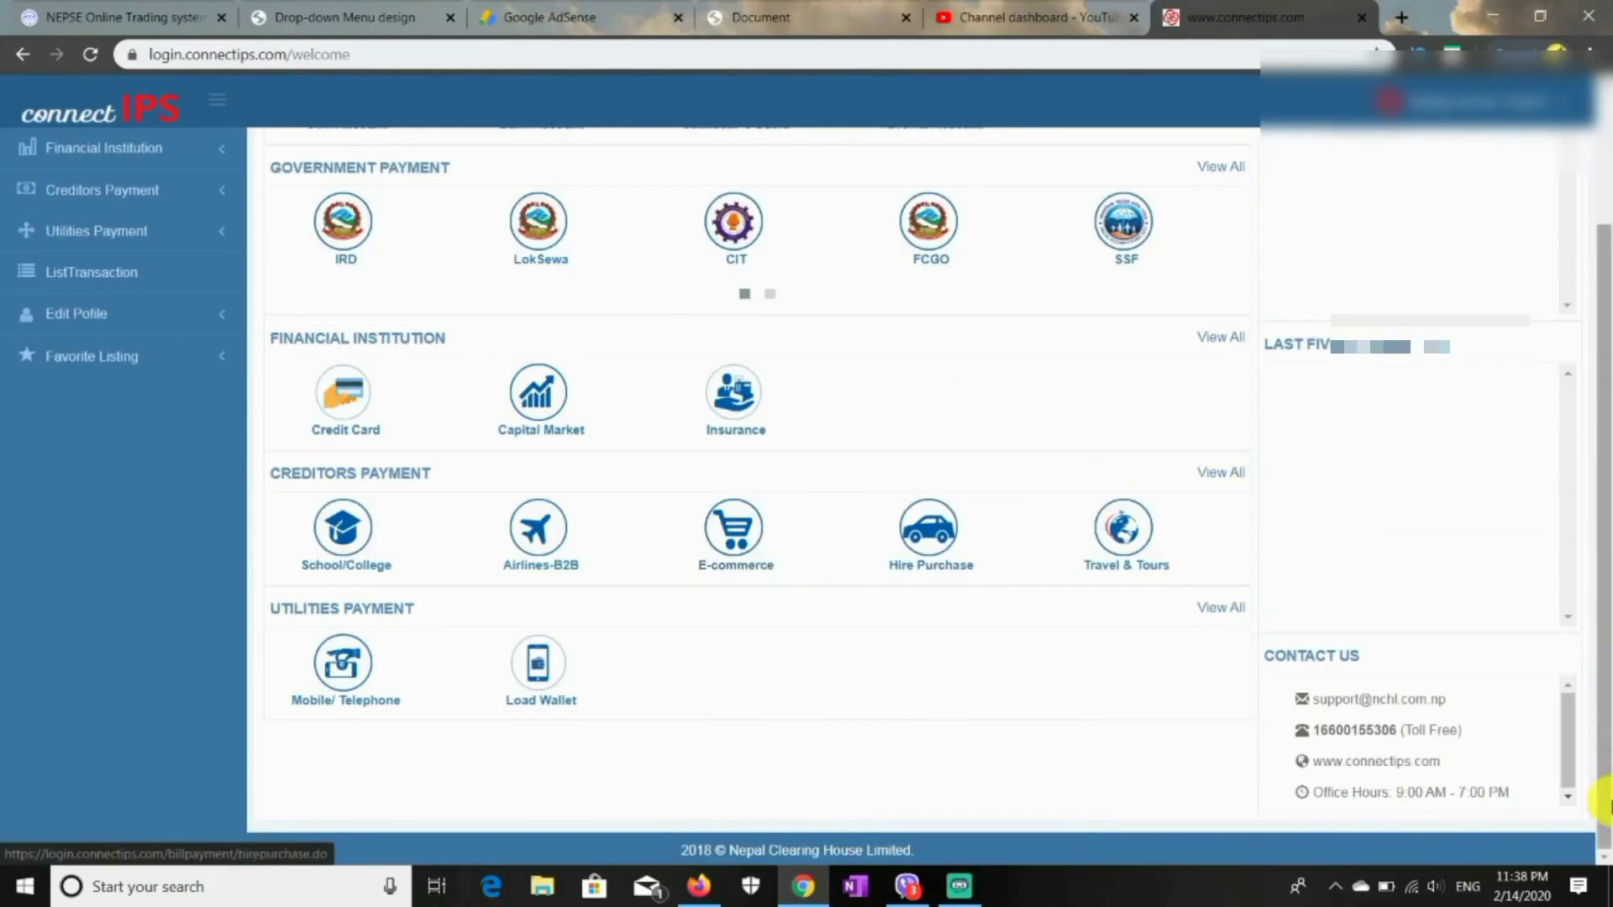
{"action": "left_click_drag", "start_coordinate": [1597, 799], "coordinate": [1604, 691]}
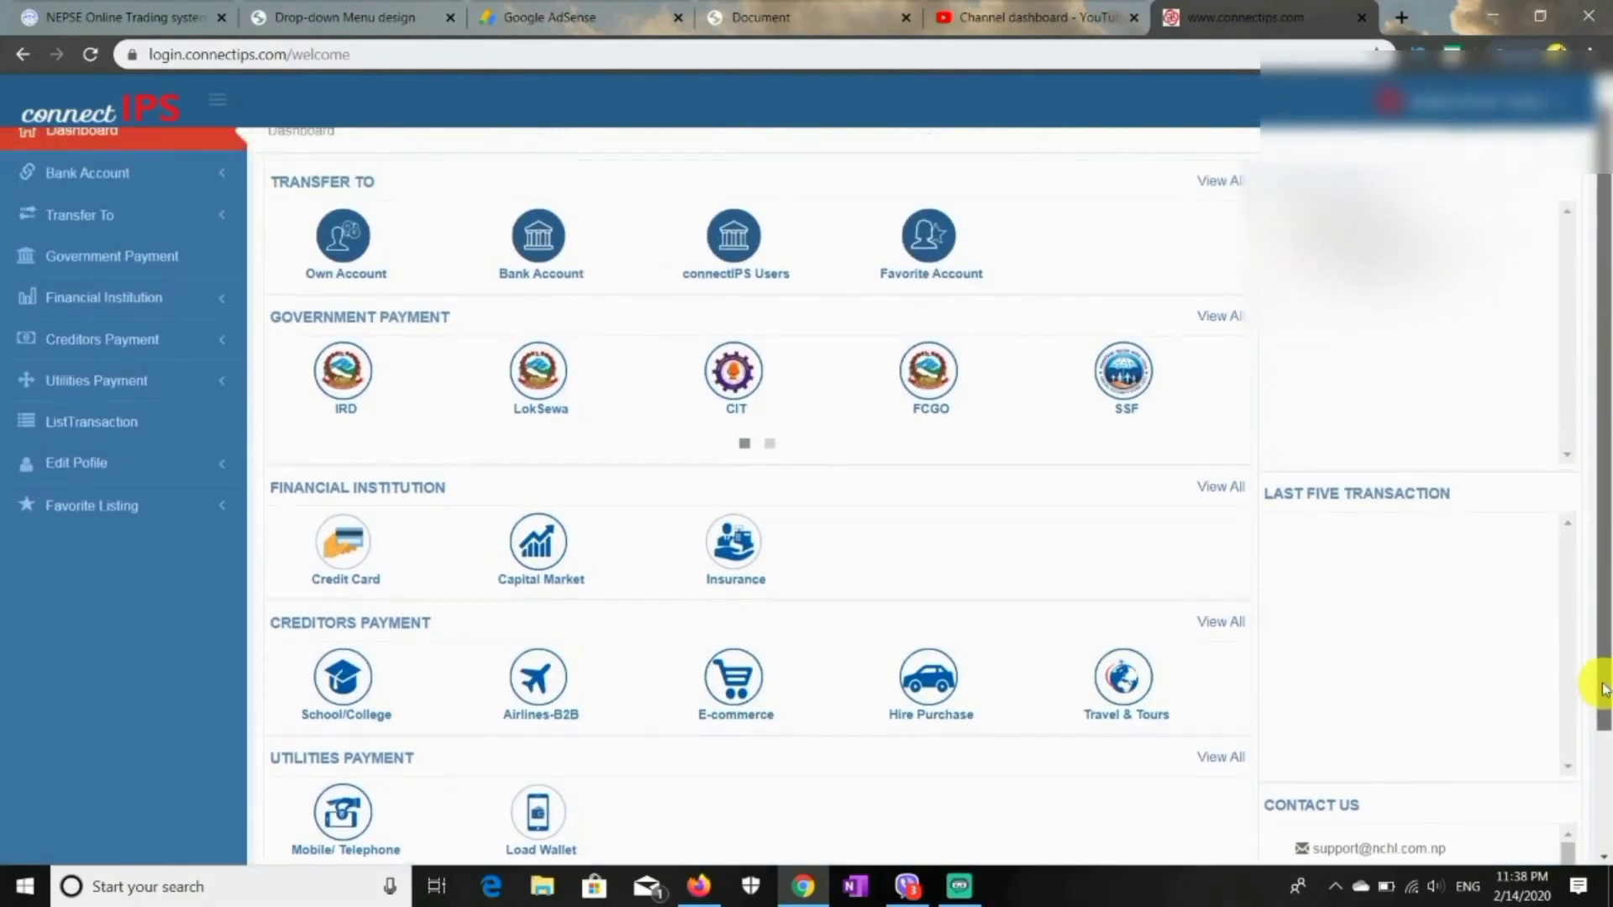